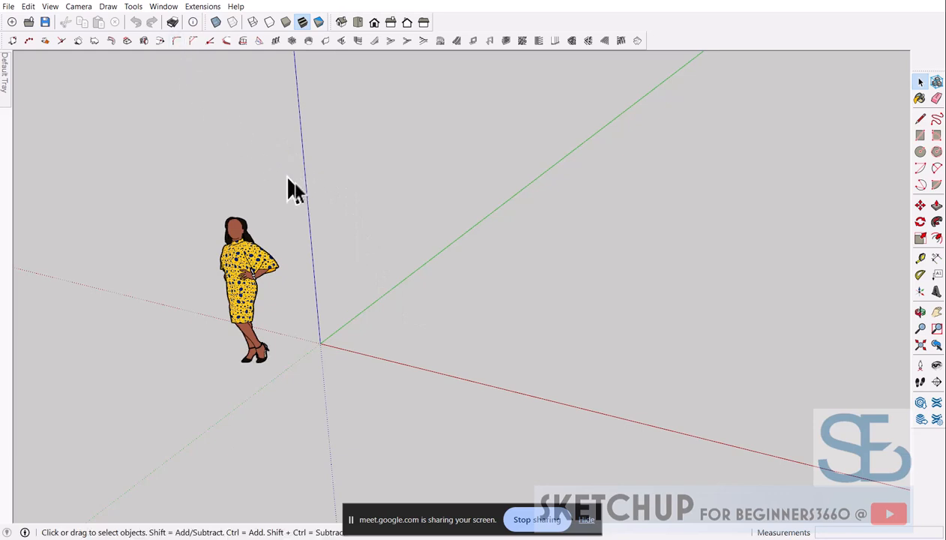
Draw a rectangle about 7' 1" by 6' 7" flat on the ground, beyond the origin between the red and green axes.
{"action": "key", "text": "r"}
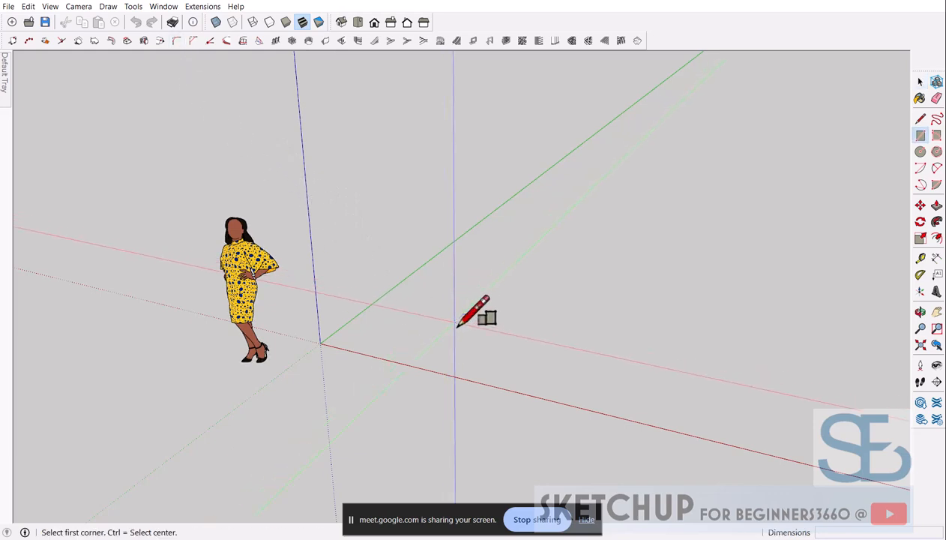
{"action": "left_click", "coordinate": [452, 323]}
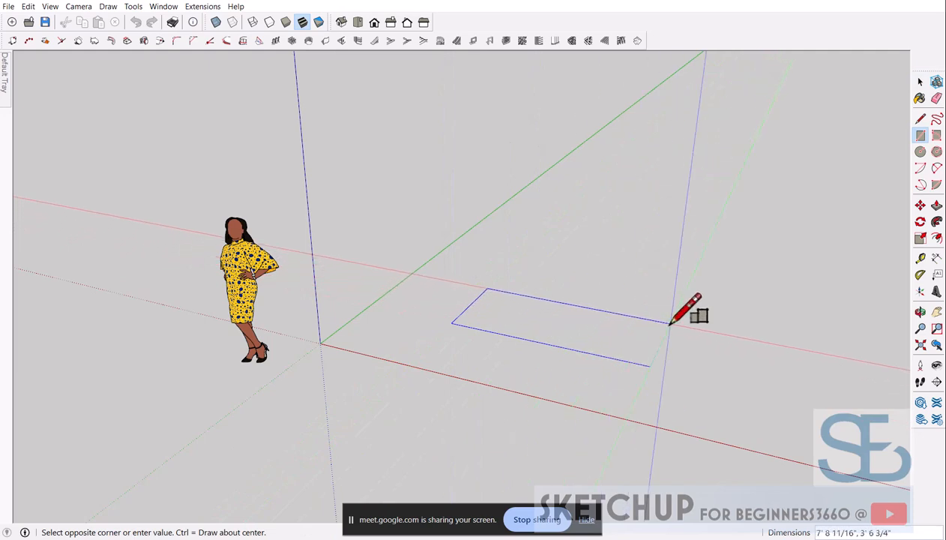
{"action": "left_click", "coordinate": [669, 290]}
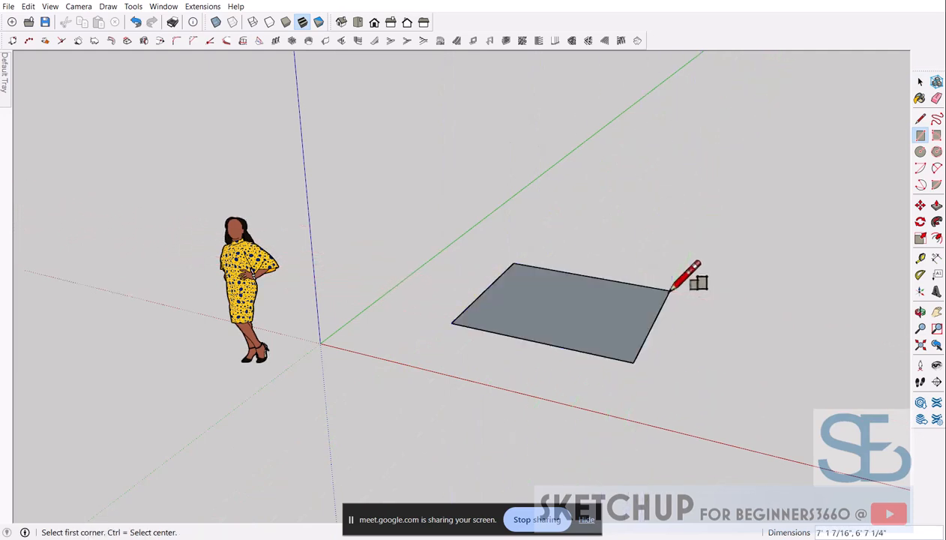
{"action": "key", "text": "space"}
{"action": "middle_click_drag", "start_coordinate": [581, 313], "coordinate": [588, 375]}
{"action": "scroll", "coordinate": [559, 315], "scroll_direction": "up", "scroll_amount": 3}
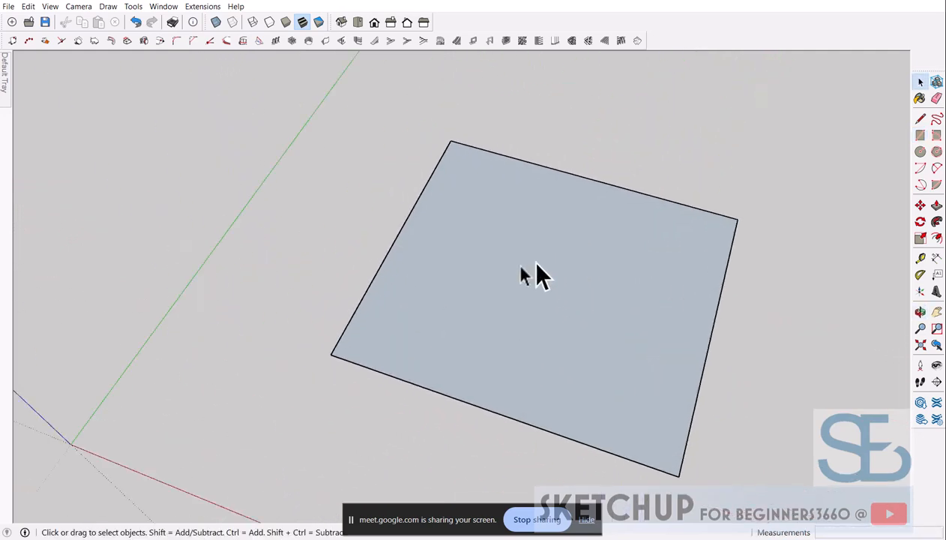
{"action": "middle_click_drag", "start_coordinate": [532, 274], "coordinate": [452, 290]}
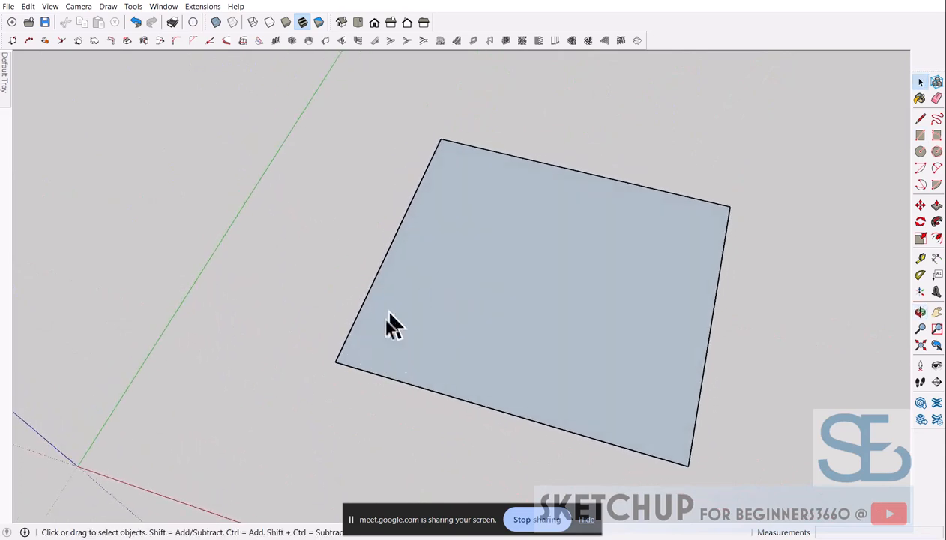
Try rounding the rectangle's corner nearest the origin with a tangent two-point arc, and undo it.
{"action": "key", "text": "a"}
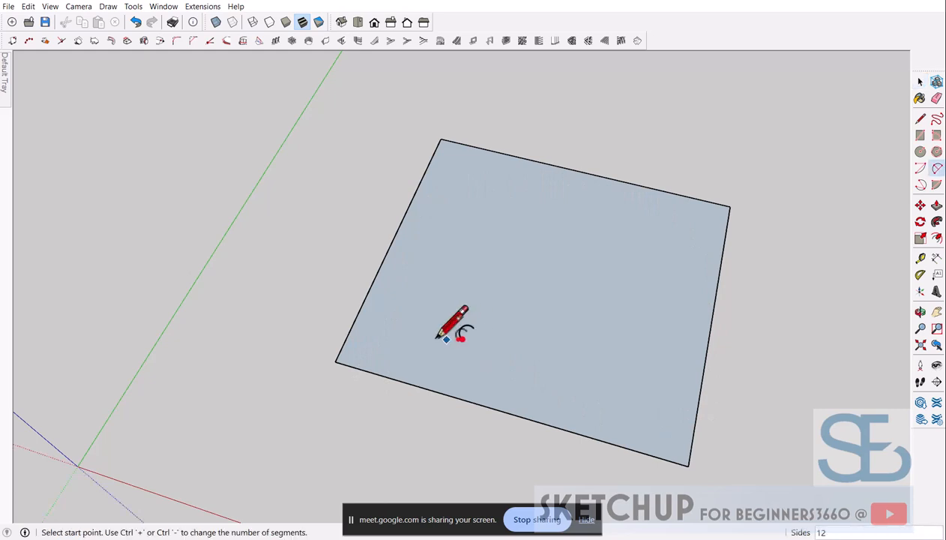
{"action": "left_click", "coordinate": [352, 324]}
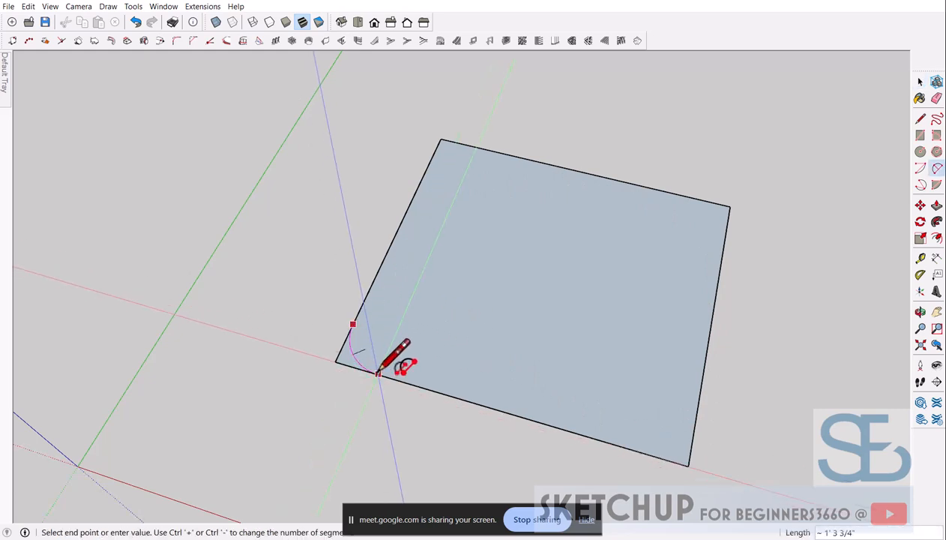
{"action": "double_click", "coordinate": [378, 373]}
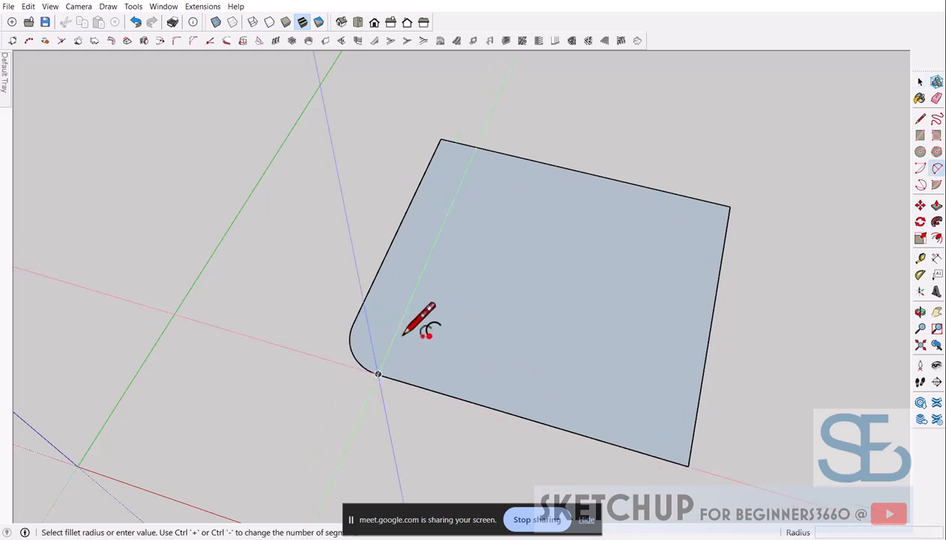
{"action": "key", "text": "ctrl+z"}
{"action": "key", "text": "space"}
{"action": "scroll", "coordinate": [373, 216], "scroll_direction": "down", "scroll_amount": 2}
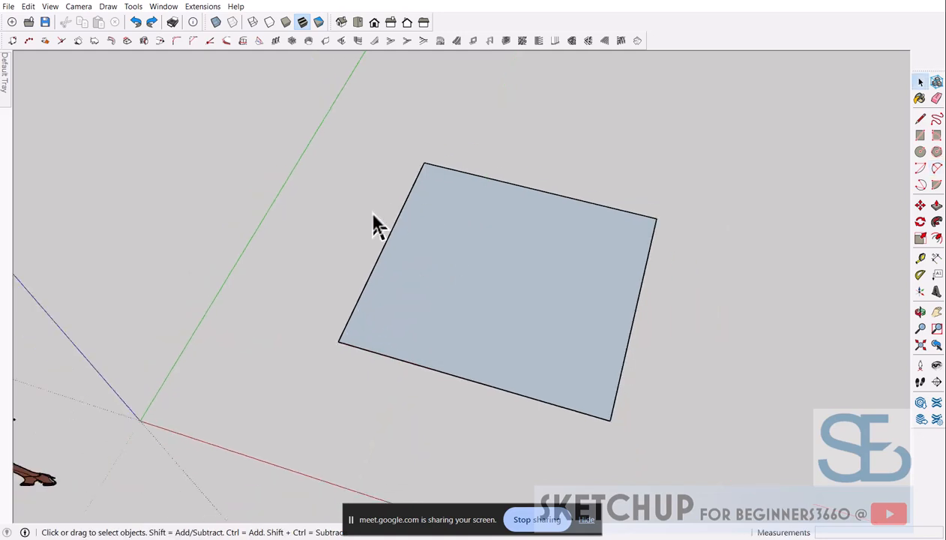
{"action": "scroll", "coordinate": [447, 253], "scroll_direction": "down", "scroll_amount": 1}
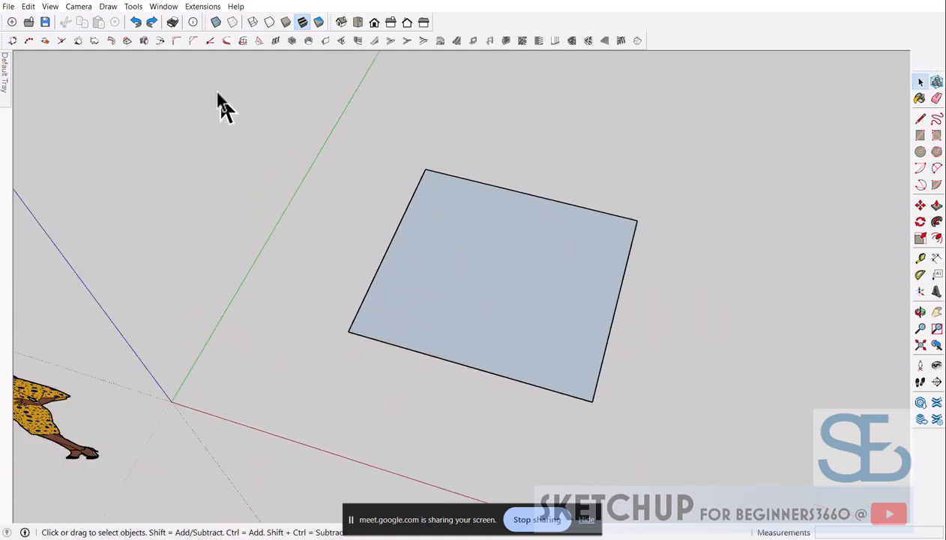
Fillet the rectangle's corner nearest the origin with the 1001bit Fillet tool, using a radius of 6.
{"action": "scroll", "coordinate": [561, 321], "scroll_direction": "up", "scroll_amount": 2}
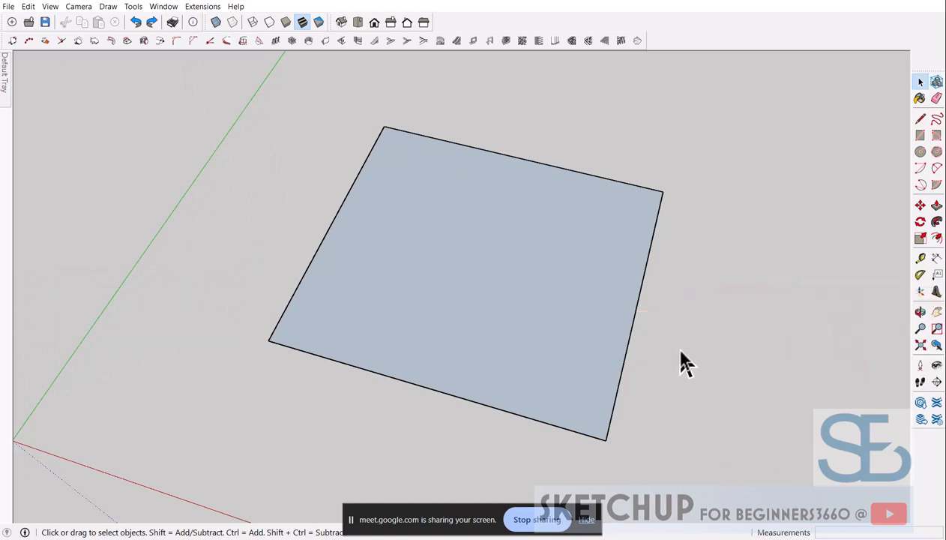
{"action": "left_click", "coordinate": [586, 519]}
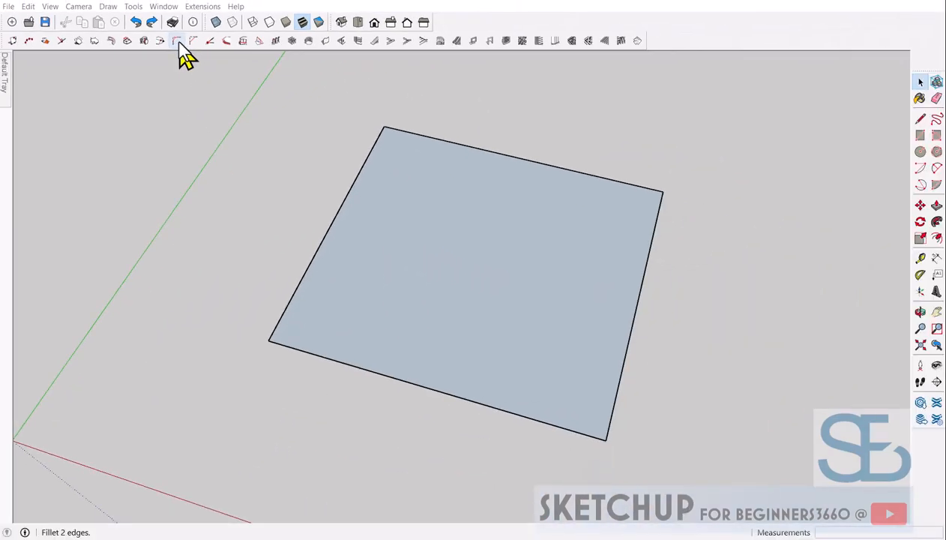
{"action": "left_click", "coordinate": [179, 43]}
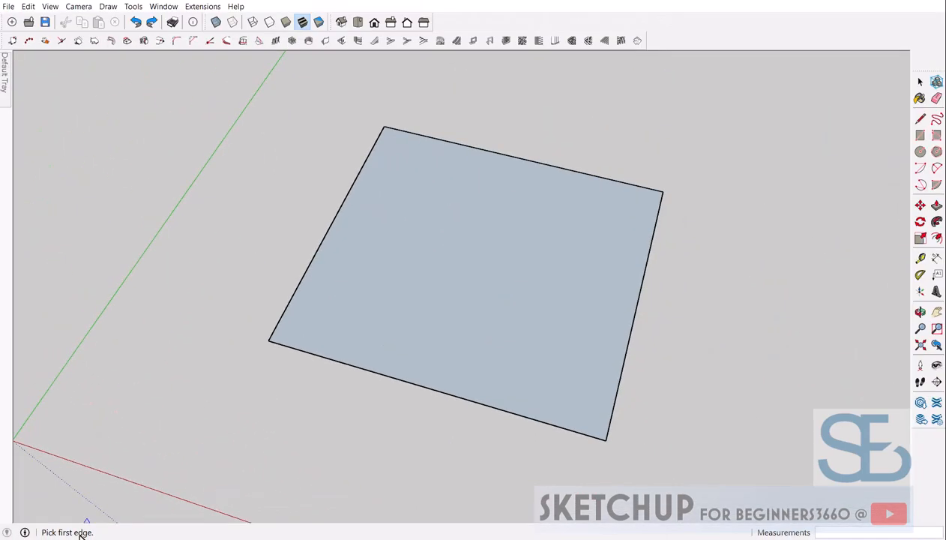
{"action": "scroll", "coordinate": [274, 322], "scroll_direction": "up", "scroll_amount": 2}
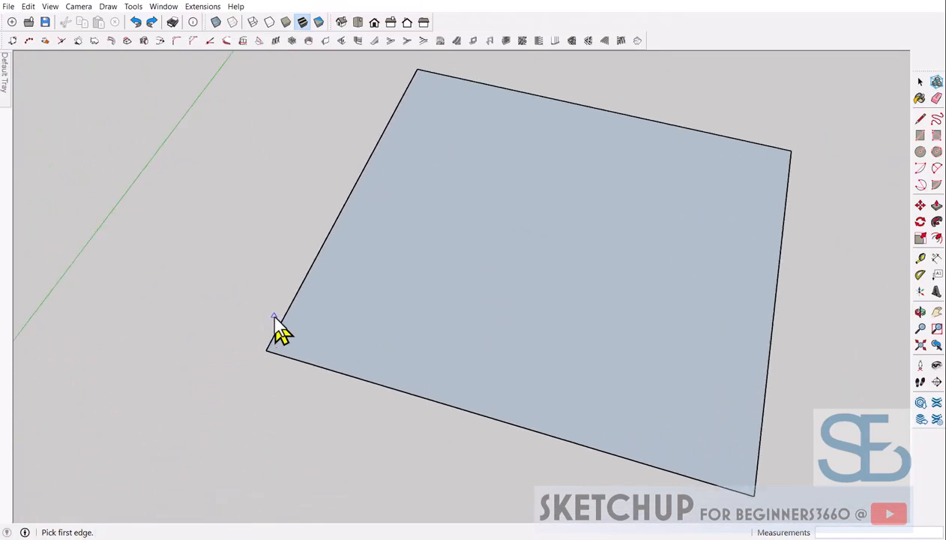
{"action": "scroll", "coordinate": [276, 322], "scroll_direction": "up", "scroll_amount": 3}
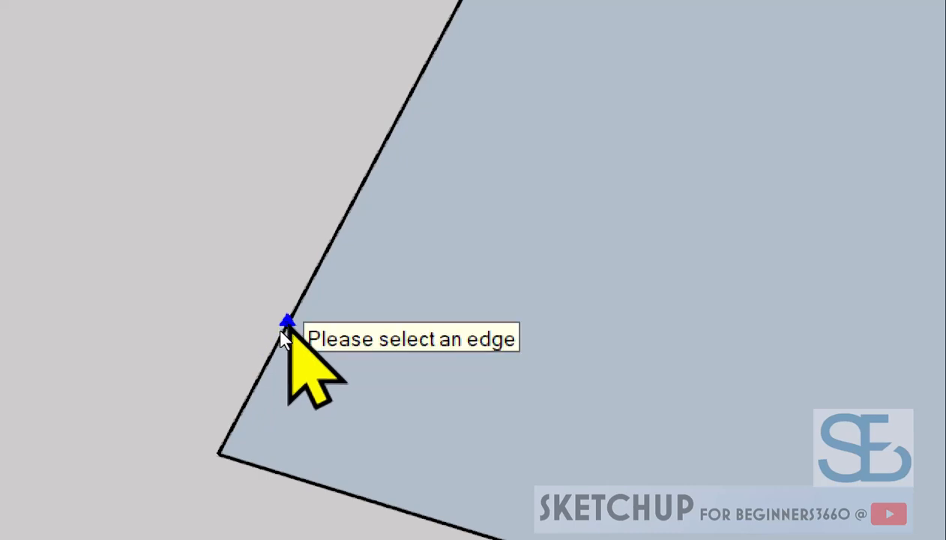
{"action": "left_click", "coordinate": [284, 331]}
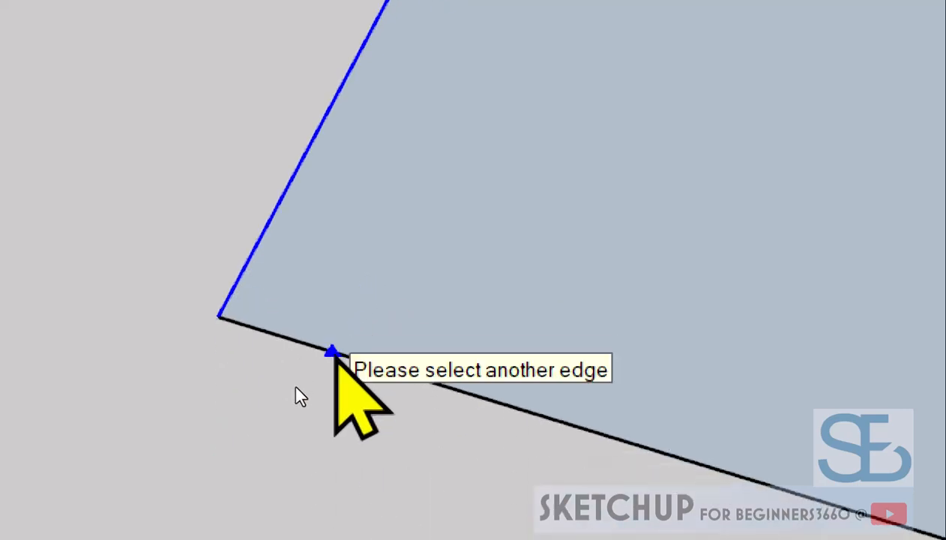
{"action": "left_click", "coordinate": [332, 351]}
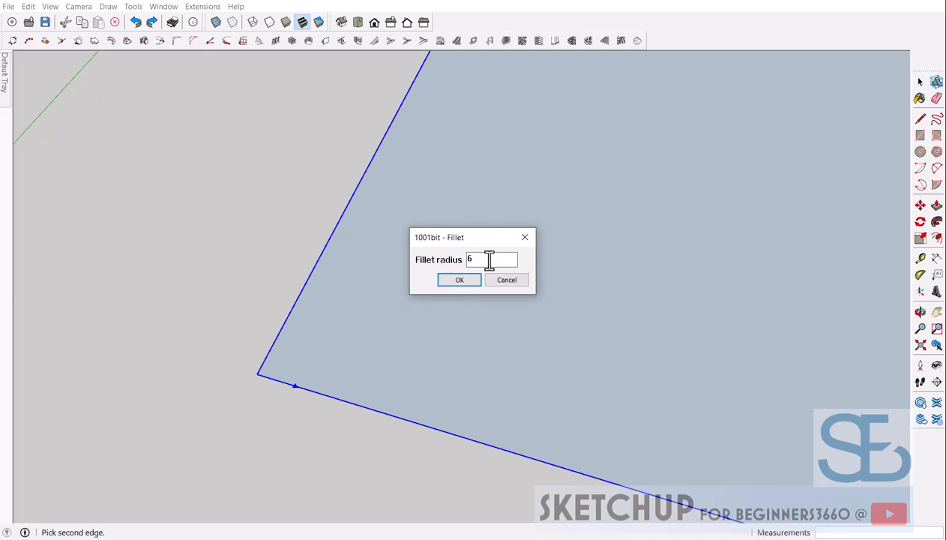
{"action": "left_click", "coordinate": [468, 280]}
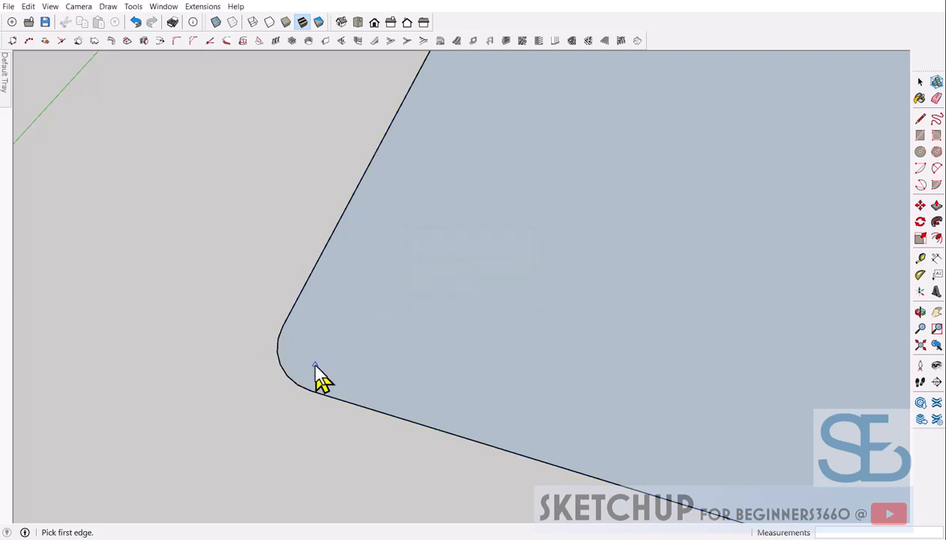
{"action": "scroll", "coordinate": [316, 377], "scroll_direction": "up", "scroll_amount": 3}
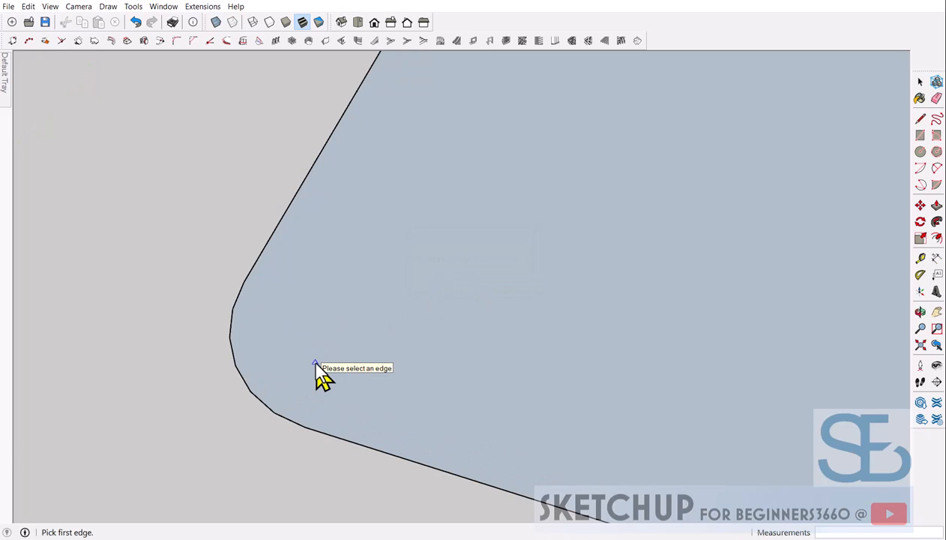
{"action": "scroll", "coordinate": [236, 376], "scroll_direction": "down", "scroll_amount": 5}
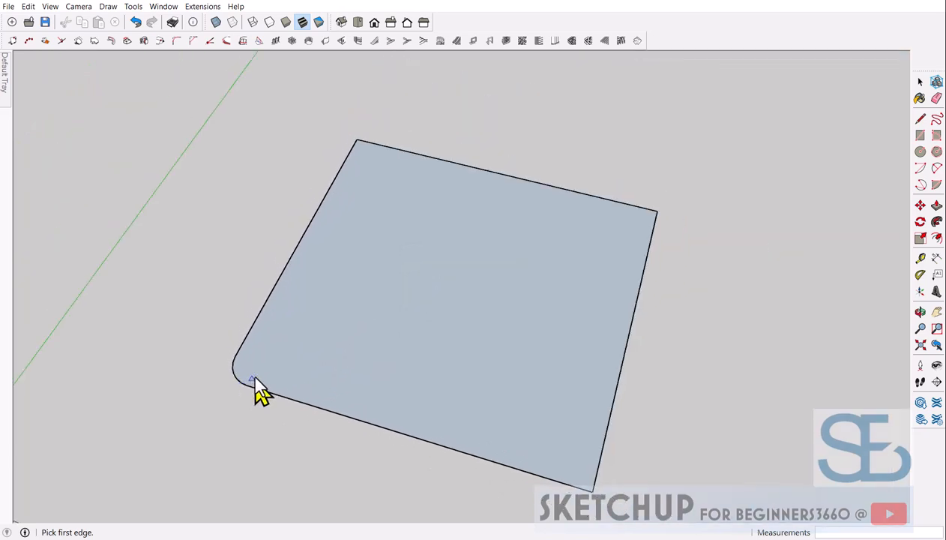
Fillet the rectangle's far corner on the green-axis side with a radius of 12.
{"action": "scroll", "coordinate": [347, 218], "scroll_direction": "up", "scroll_amount": 2}
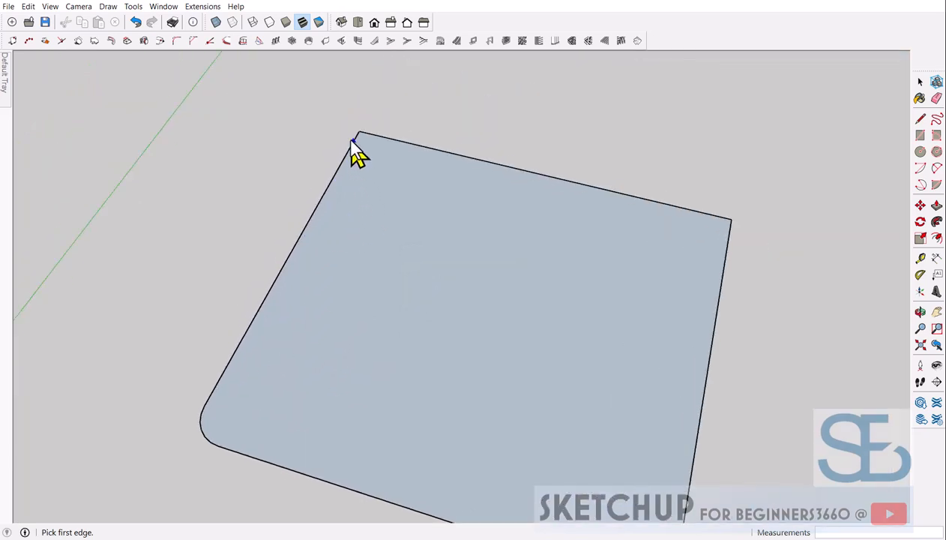
{"action": "scroll", "coordinate": [356, 149], "scroll_direction": "up", "scroll_amount": 2}
{"action": "scroll", "coordinate": [355, 144], "scroll_direction": "up", "scroll_amount": 1}
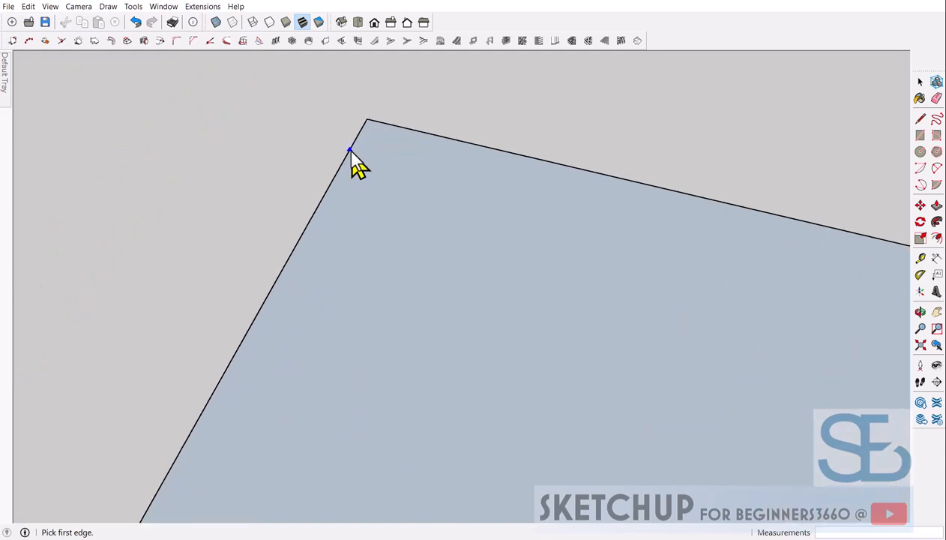
{"action": "left_click", "coordinate": [349, 154]}
{"action": "left_click", "coordinate": [418, 132]}
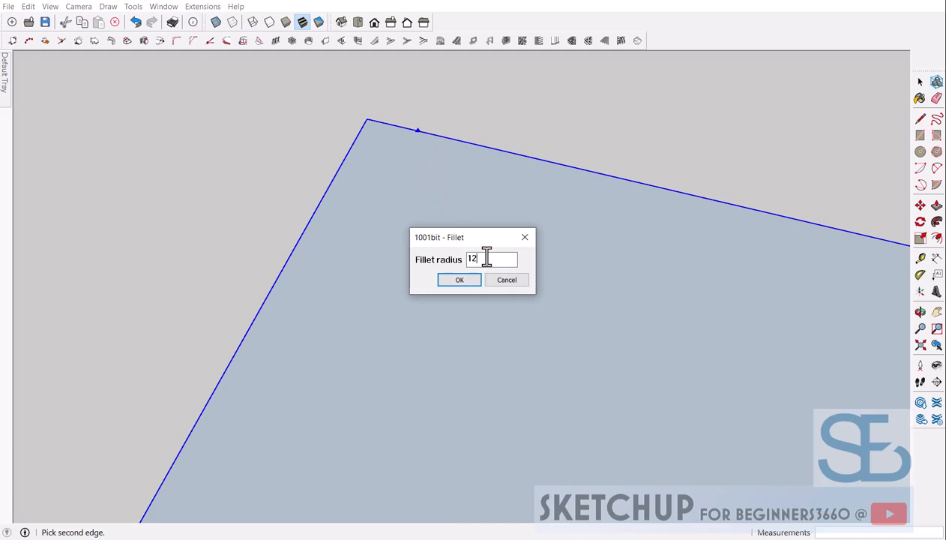
{"action": "left_click", "coordinate": [459, 282]}
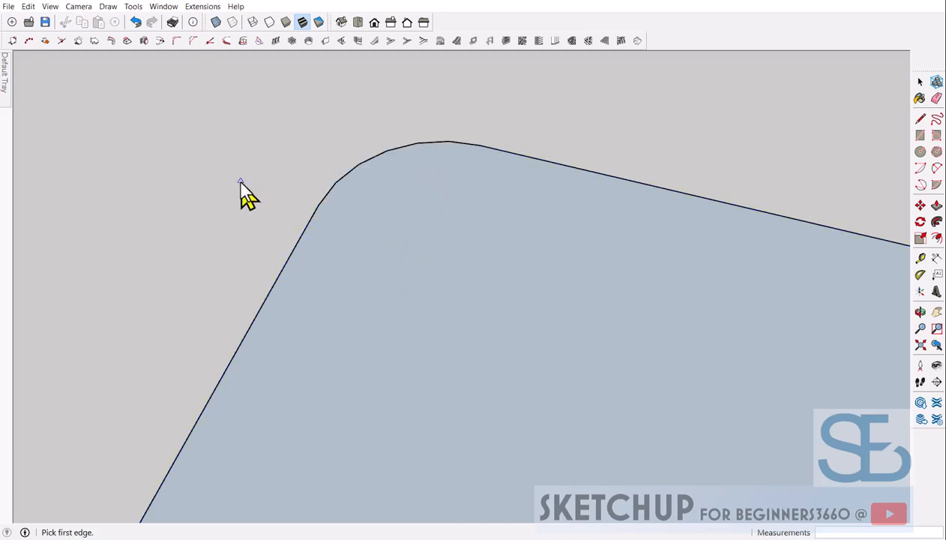
{"action": "scroll", "coordinate": [255, 198], "scroll_direction": "down", "scroll_amount": 2}
{"action": "scroll", "coordinate": [388, 277], "scroll_direction": "down", "scroll_amount": 2}
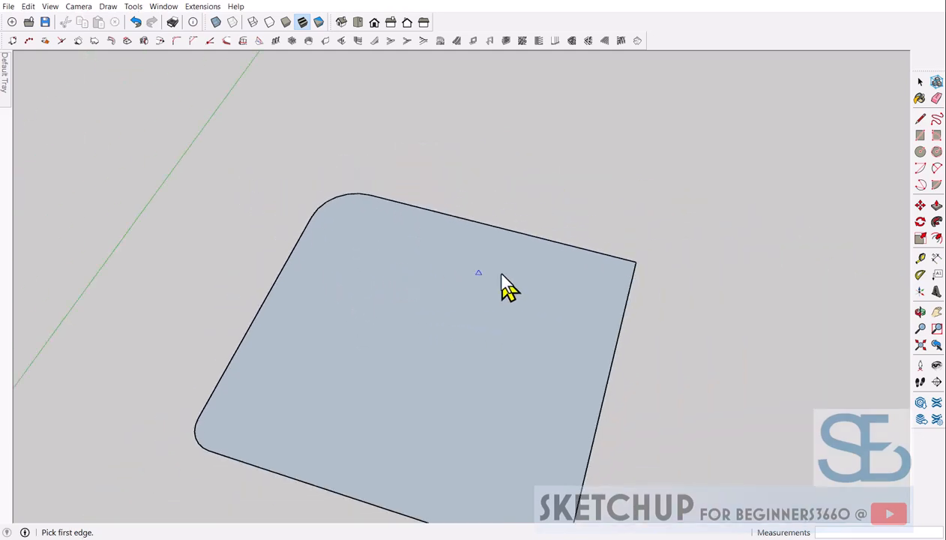
{"action": "scroll", "coordinate": [582, 271], "scroll_direction": "up", "scroll_amount": 2}
{"action": "scroll", "coordinate": [525, 248], "scroll_direction": "down", "scroll_amount": 2}
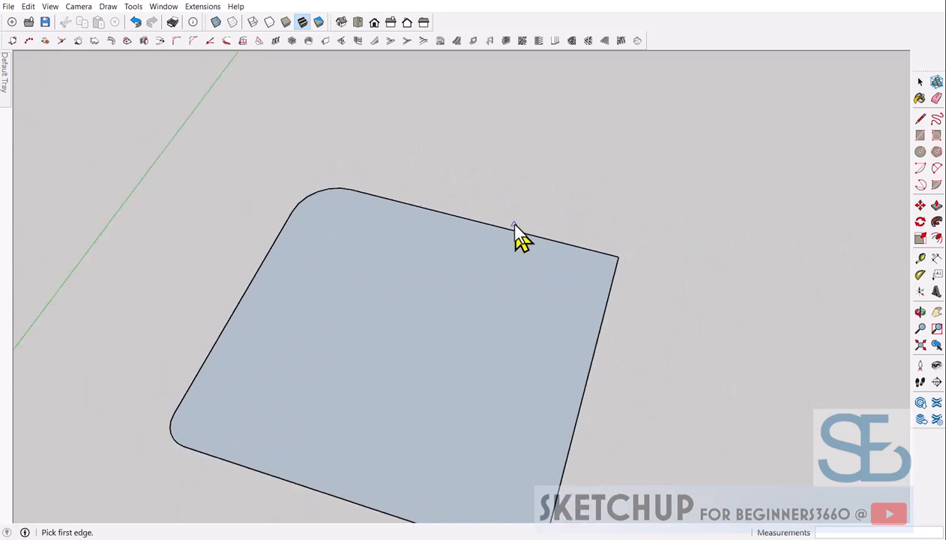
Exit the Fillet tool and undo both corner fillets on the rectangle.
{"action": "key", "text": "space"}
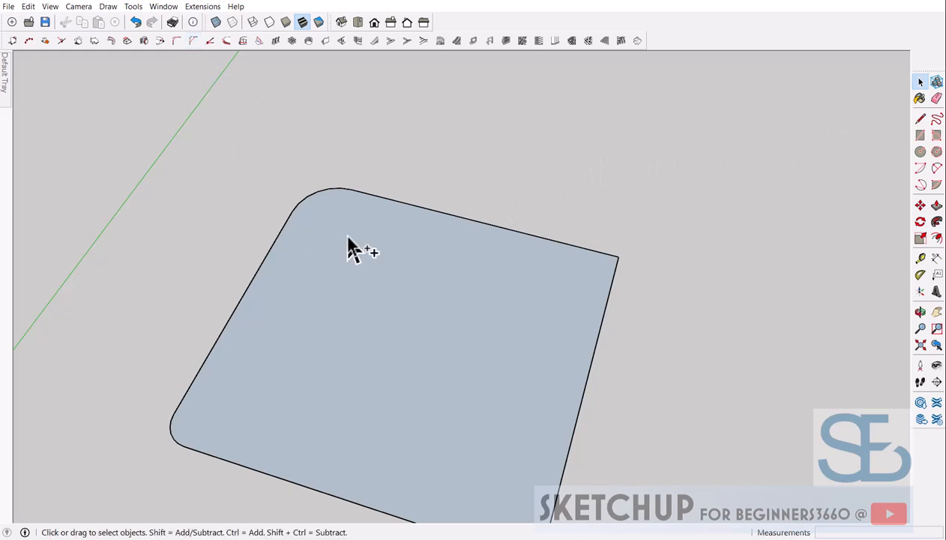
{"action": "key", "text": "ctrl+z"}
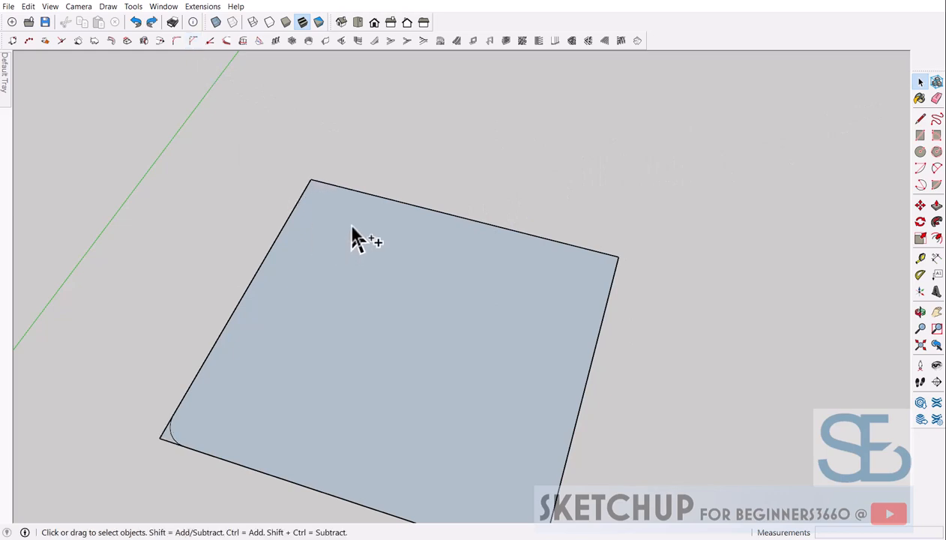
{"action": "scroll", "coordinate": [329, 187], "scroll_direction": "down", "scroll_amount": 1}
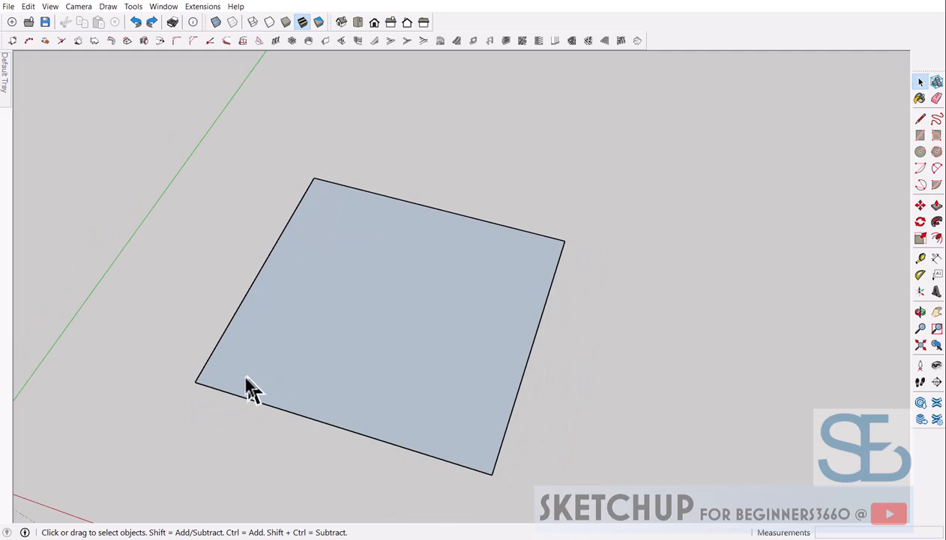
{"action": "scroll", "coordinate": [213, 390], "scroll_direction": "up", "scroll_amount": 2}
{"action": "scroll", "coordinate": [219, 343], "scroll_direction": "up", "scroll_amount": 2}
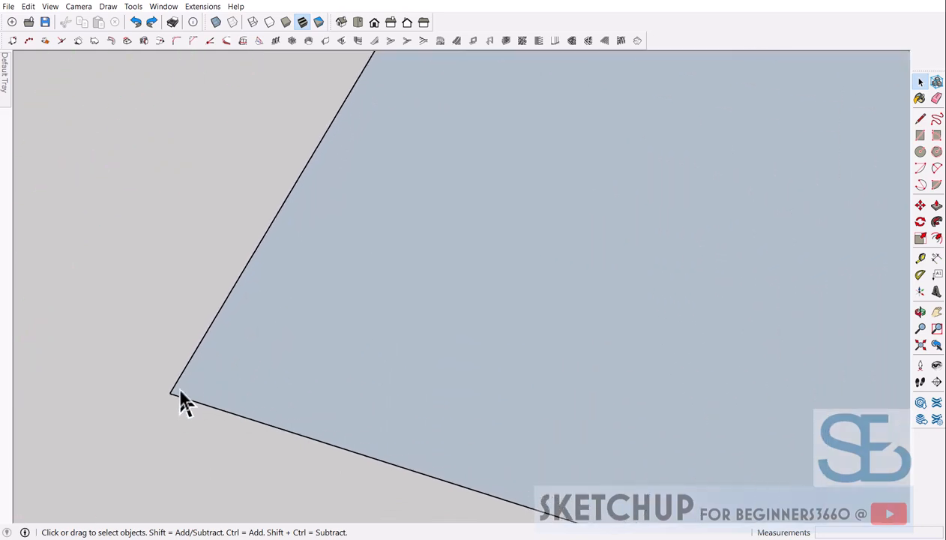
{"action": "scroll", "coordinate": [199, 393], "scroll_direction": "down", "scroll_amount": 2}
{"action": "middle_click_drag", "start_coordinate": [249, 386], "coordinate": [312, 341]}
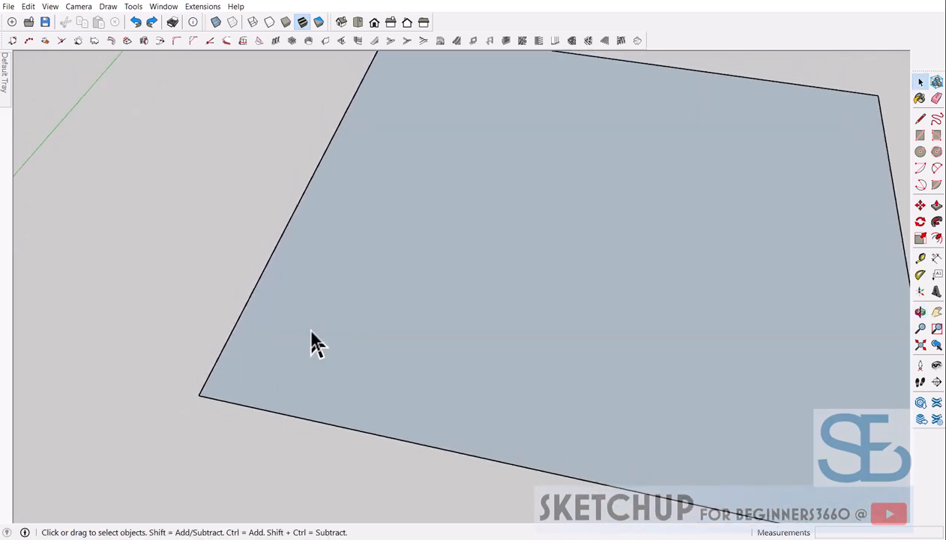
{"action": "scroll", "coordinate": [312, 342], "scroll_direction": "down", "scroll_amount": 1}
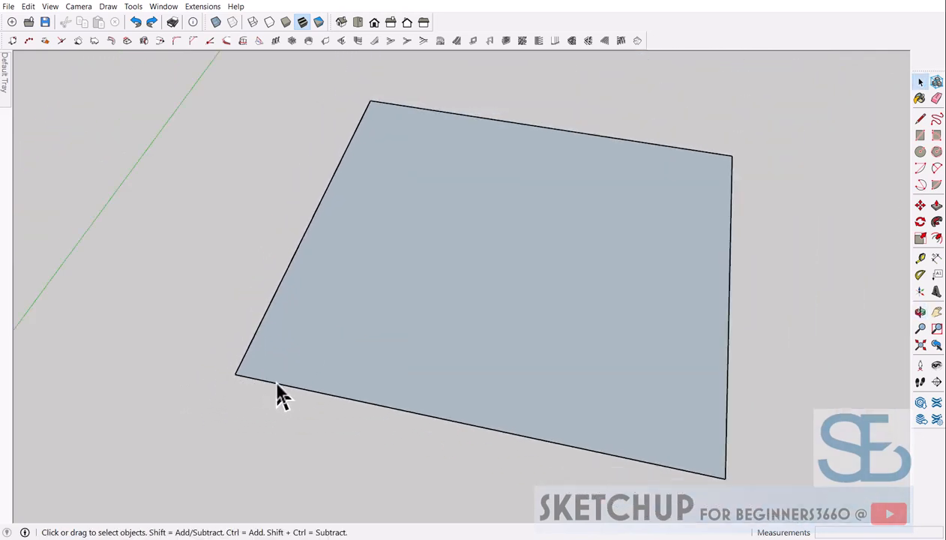
{"action": "scroll", "coordinate": [277, 383], "scroll_direction": "down", "scroll_amount": 3}
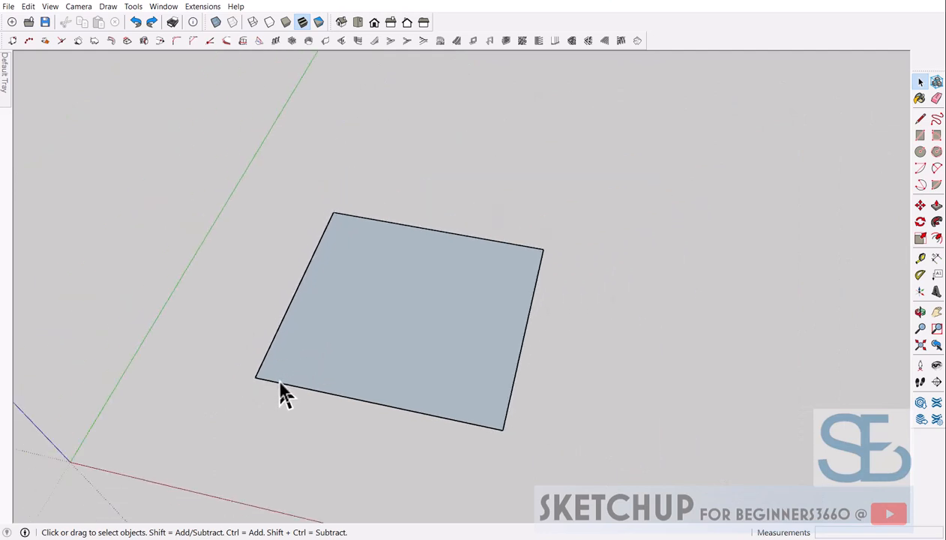
{"action": "scroll", "coordinate": [262, 388], "scroll_direction": "up", "scroll_amount": 2}
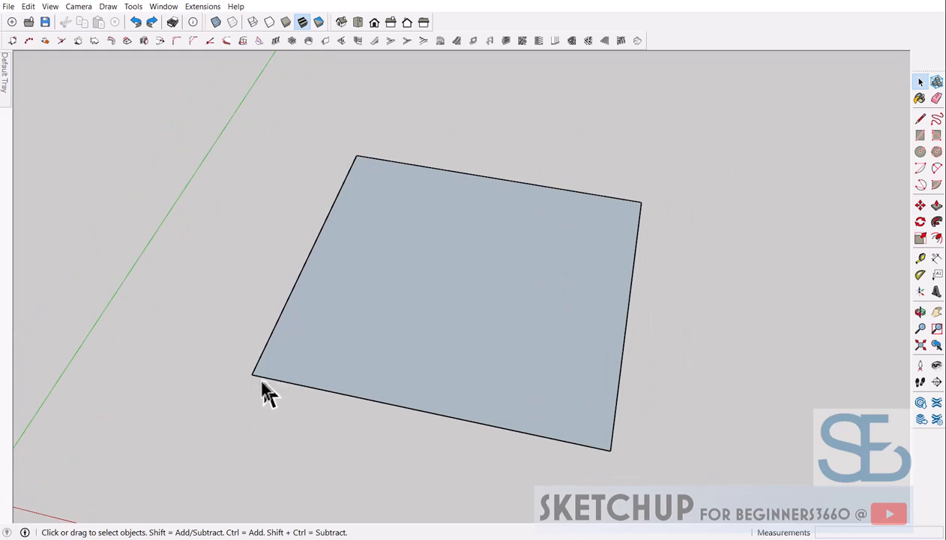
{"action": "scroll", "coordinate": [271, 389], "scroll_direction": "up", "scroll_amount": 3}
{"action": "scroll", "coordinate": [292, 373], "scroll_direction": "up", "scroll_amount": 1}
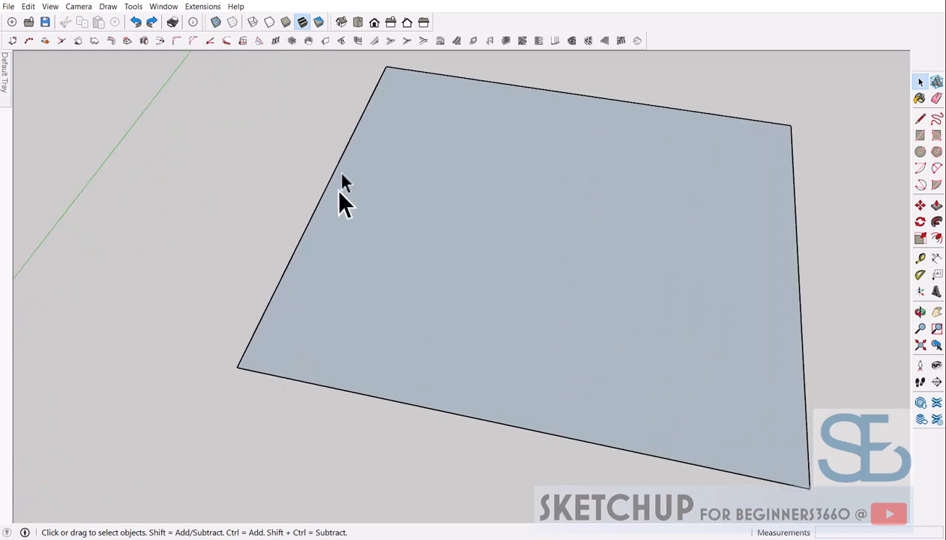
Chamfer the rectangle's corner nearest the origin with the 1001bit Chamfer tool, using distances of 6 and 12.
{"action": "left_click", "coordinate": [193, 40]}
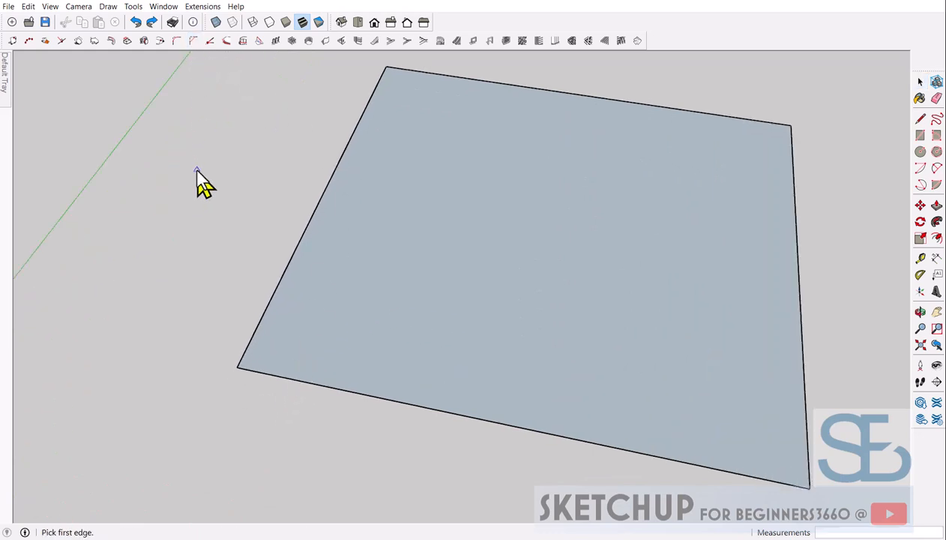
{"action": "left_click", "coordinate": [290, 379]}
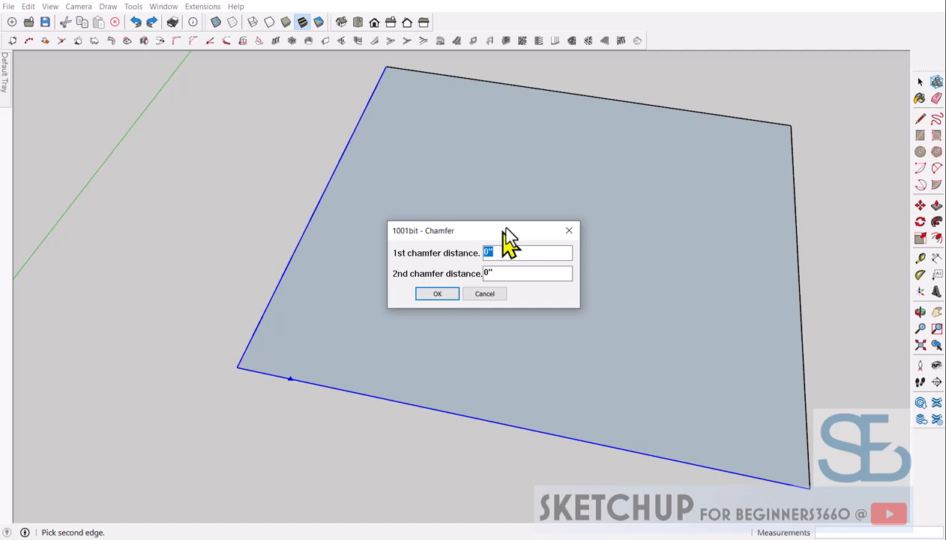
{"action": "left_click_drag", "start_coordinate": [504, 230], "coordinate": [543, 192]}
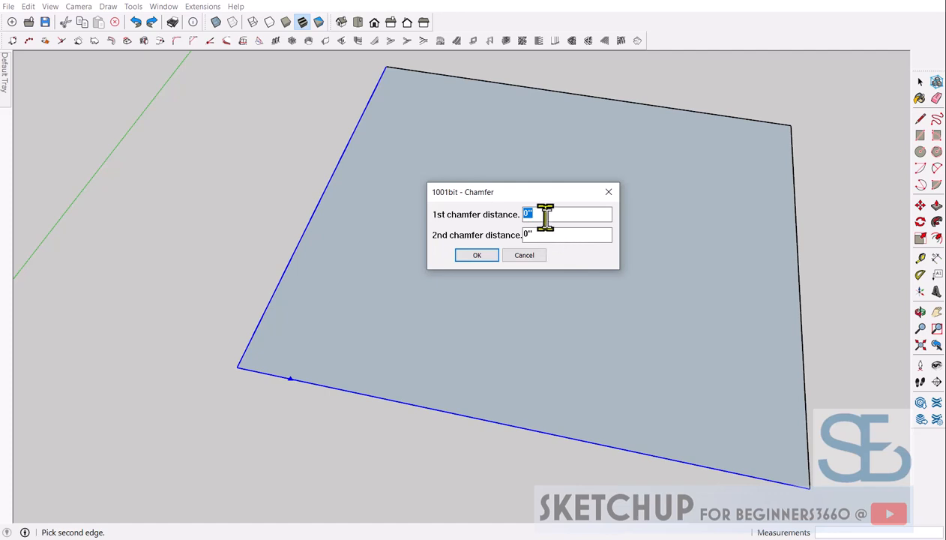
{"action": "type", "text": "3"}
{"action": "left_click_drag", "start_coordinate": [505, 191], "coordinate": [497, 208]}
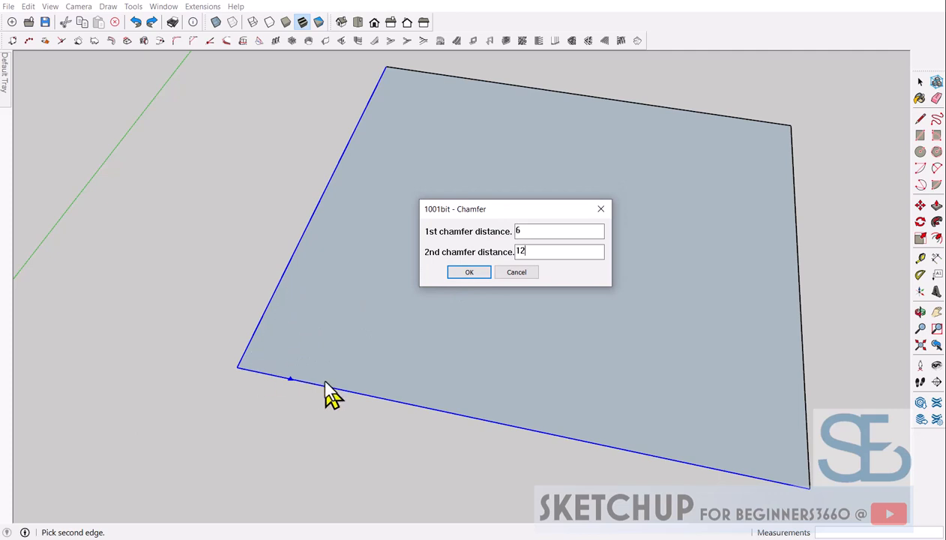
{"action": "left_click", "coordinate": [468, 273]}
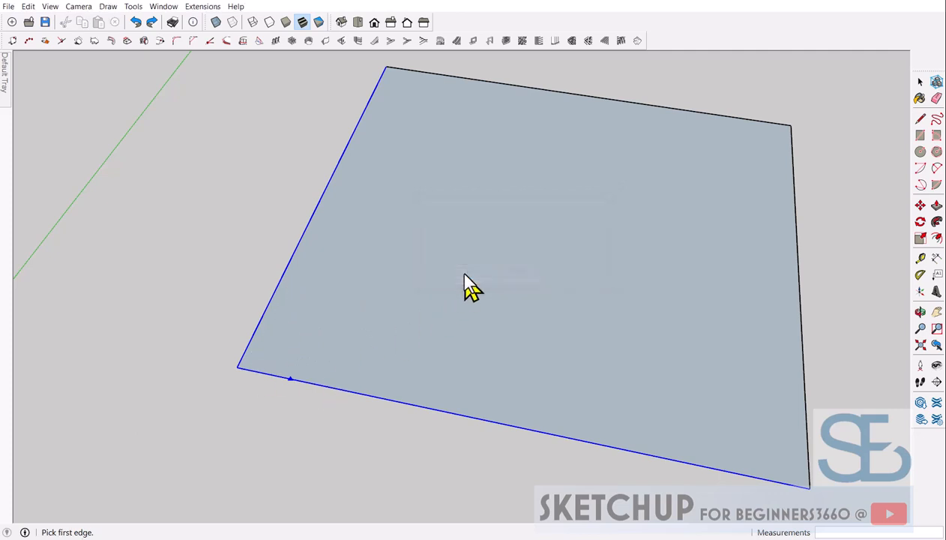
{"action": "left_click", "coordinate": [314, 382]}
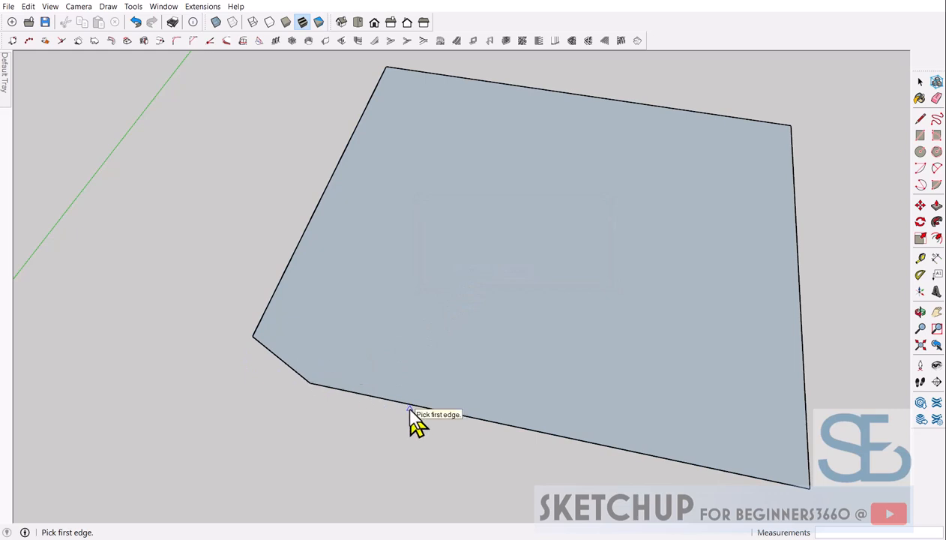
Chamfer the diagonally opposite corner of the rectangle with distances of 9 and 1', and exit the Chamfer tool.
{"action": "scroll", "coordinate": [176, 404], "scroll_direction": "down", "scroll_amount": 2}
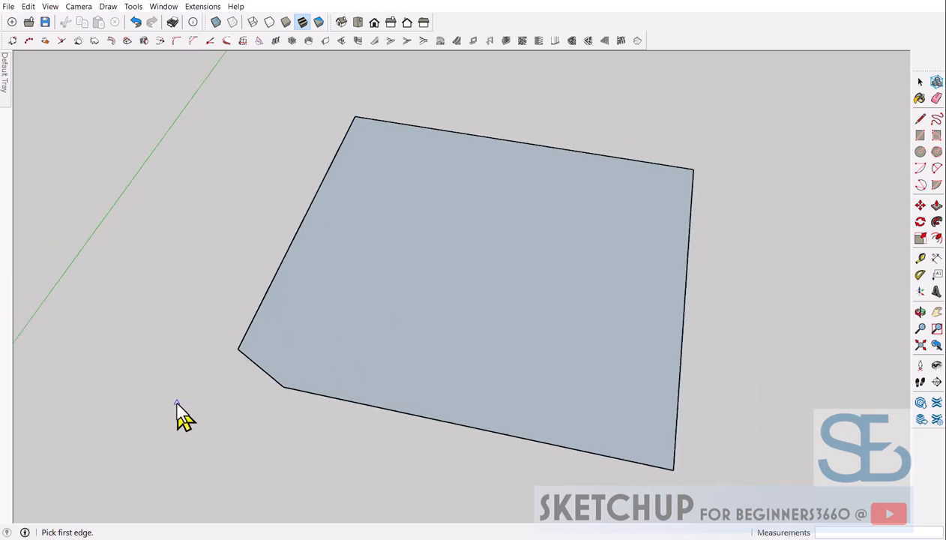
{"action": "scroll", "coordinate": [619, 245], "scroll_direction": "up", "scroll_amount": 1}
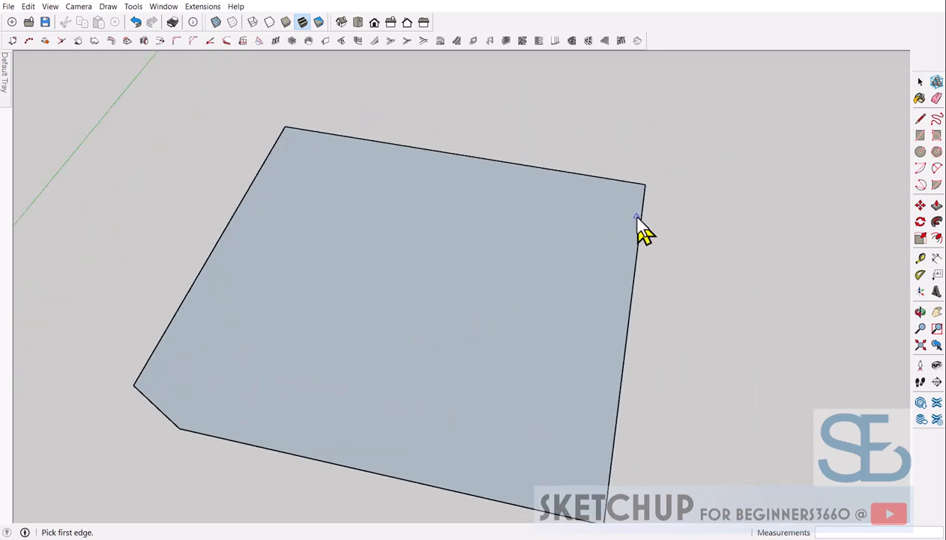
{"action": "left_click", "coordinate": [638, 214]}
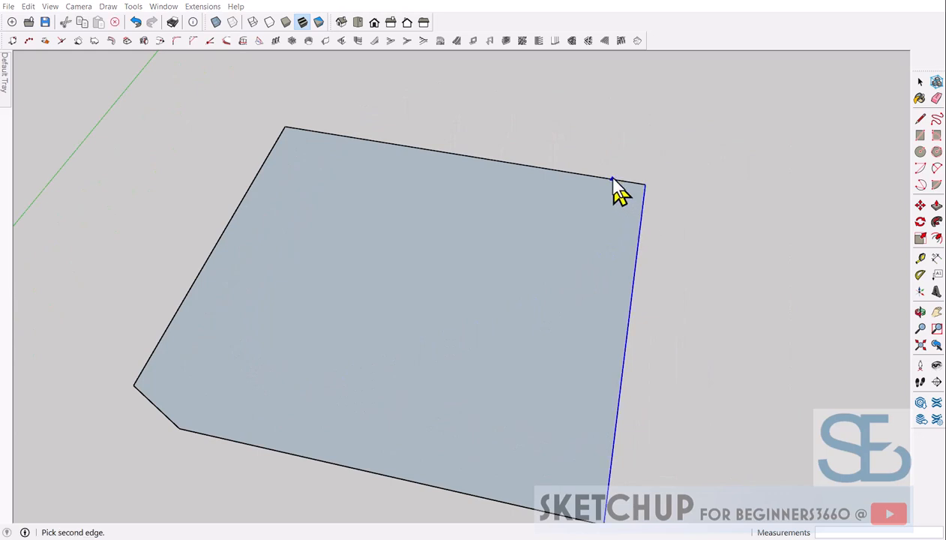
{"action": "left_click", "coordinate": [612, 180]}
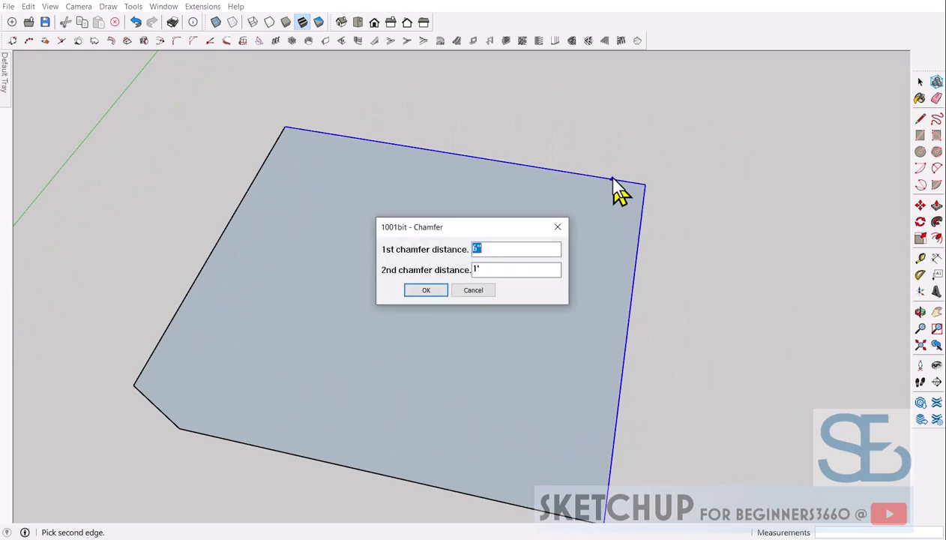
{"action": "left_click", "coordinate": [497, 271]}
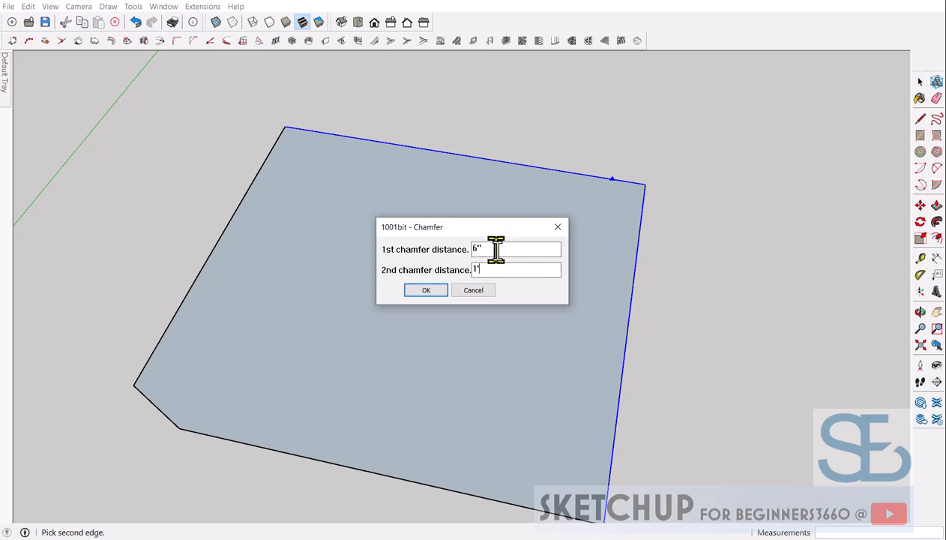
{"action": "double_click", "coordinate": [495, 249]}
{"action": "type", "text": "9"}
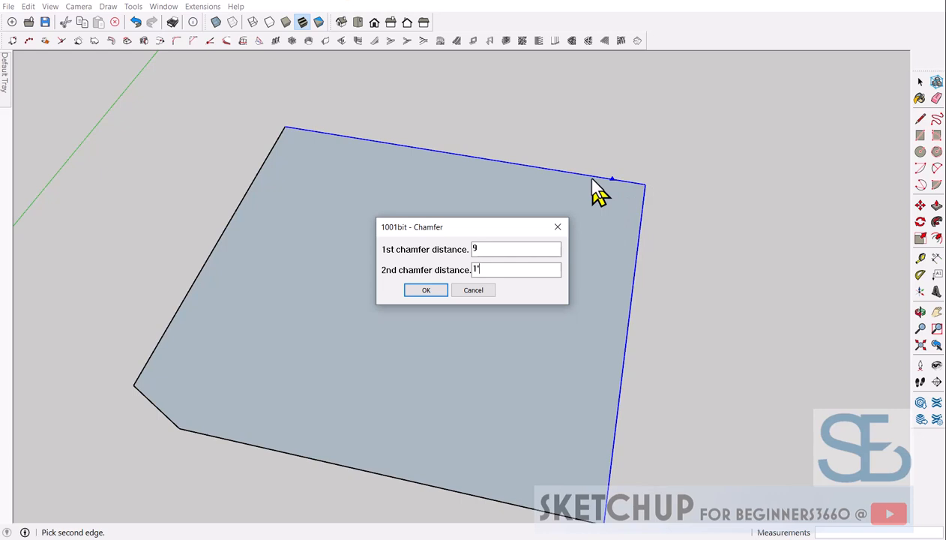
{"action": "left_click", "coordinate": [430, 292]}
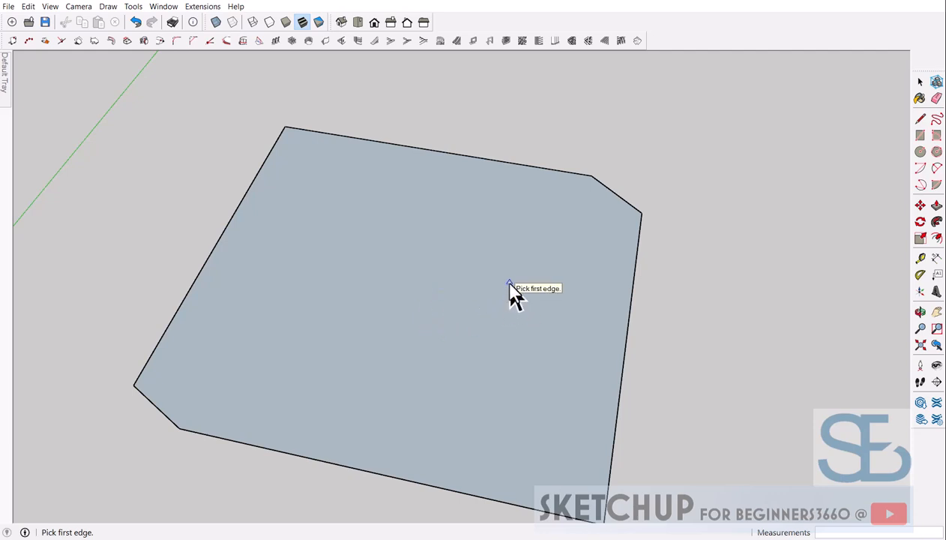
{"action": "key", "text": "space"}
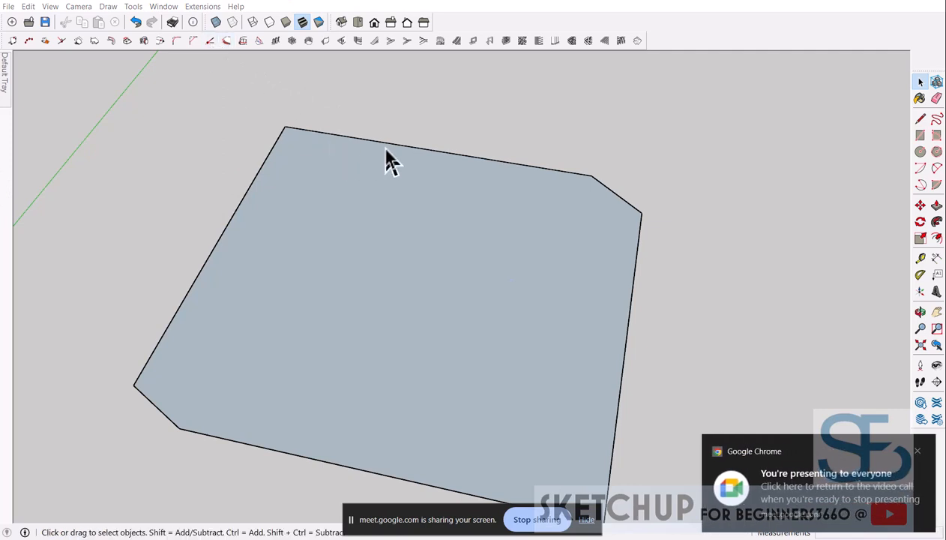
Draw a standalone straight line beside the chamfered rectangle, roughly parallel to its side facing away from the green axis.
{"action": "scroll", "coordinate": [390, 150], "scroll_direction": "down", "scroll_amount": 6}
{"action": "mouse_move", "coordinate": [330, 209]}
{"action": "middle_mouse_down"}
{"action": "mouse_move", "coordinate": [452, 204]}
{"action": "mouse_move", "coordinate": [494, 232]}
{"action": "middle_mouse_up"}
{"action": "key", "text": "l"}
{"action": "left_click", "coordinate": [483, 332]}
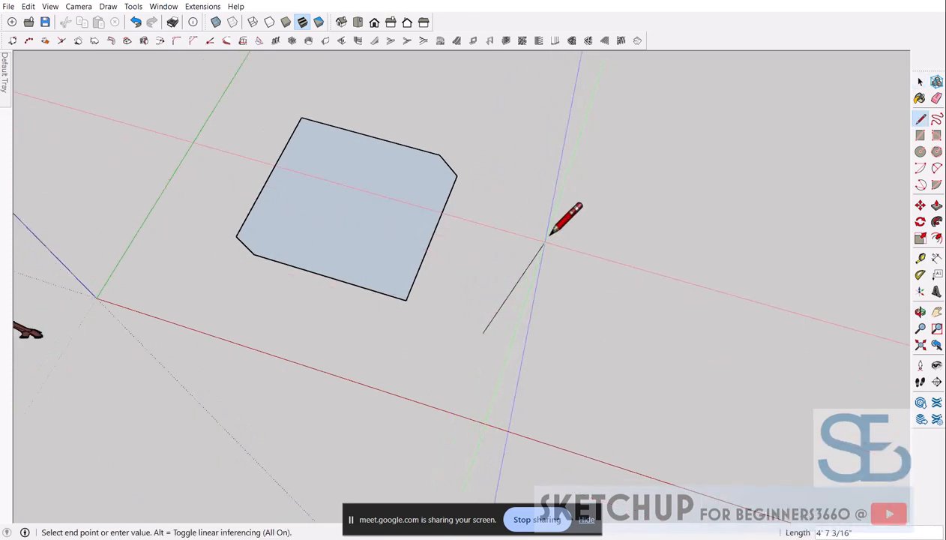
{"action": "left_click", "coordinate": [541, 165]}
{"action": "key", "text": "Escape"}
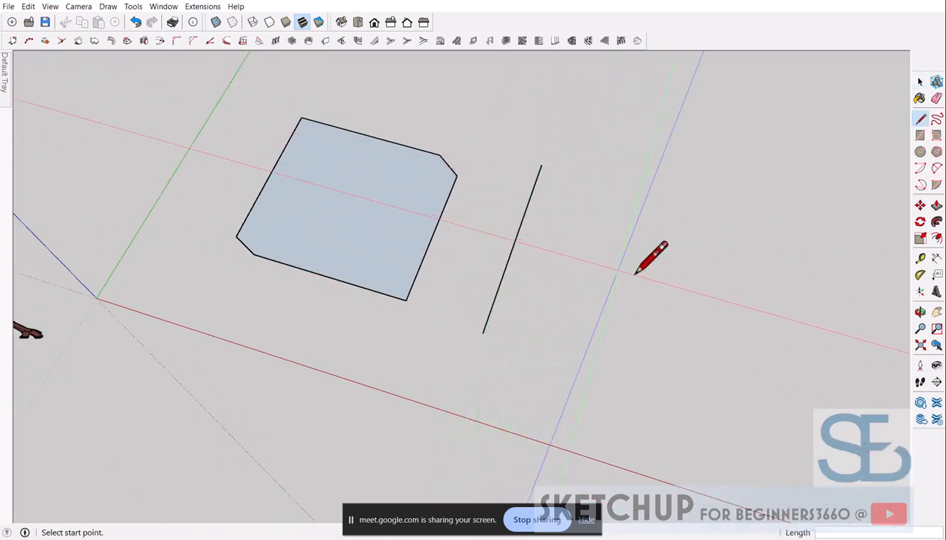
Draw a second line along the red-axis direction that points at the first line and stops short of it.
{"action": "left_click", "coordinate": [661, 287]}
{"action": "left_click", "coordinate": [545, 256]}
{"action": "key", "text": "Escape"}
{"action": "scroll", "coordinate": [588, 266], "scroll_direction": "up", "scroll_amount": 2}
{"action": "key", "text": "space"}
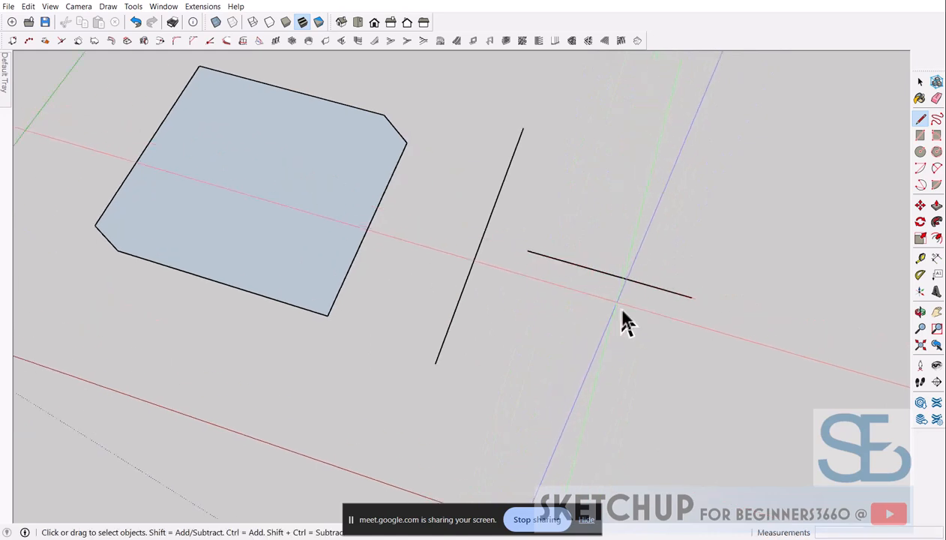
Try moving the second line's near endpoint onto the first line, and undo the move.
{"action": "middle_click_drag", "start_coordinate": [622, 320], "coordinate": [592, 296]}
{"action": "scroll", "coordinate": [522, 260], "scroll_direction": "up", "scroll_amount": 1}
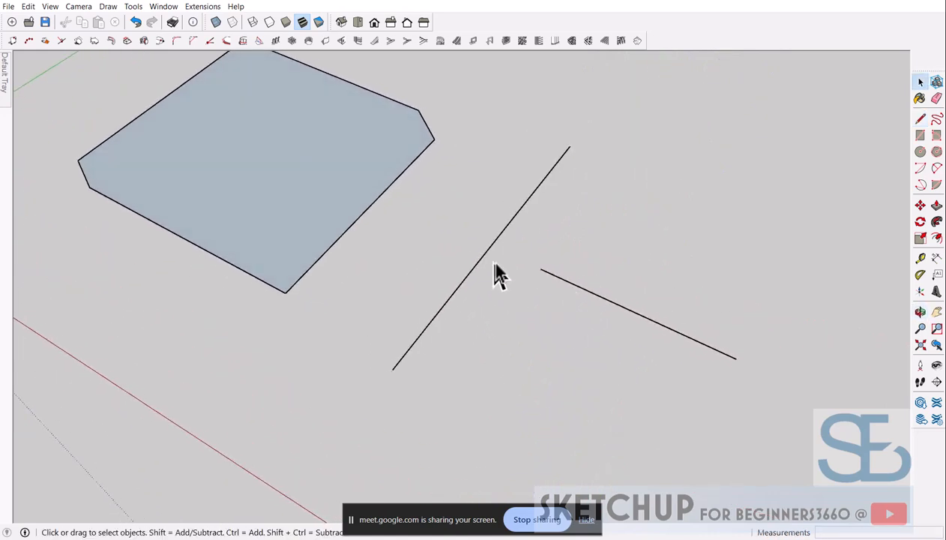
{"action": "scroll", "coordinate": [534, 258], "scroll_direction": "up", "scroll_amount": 1}
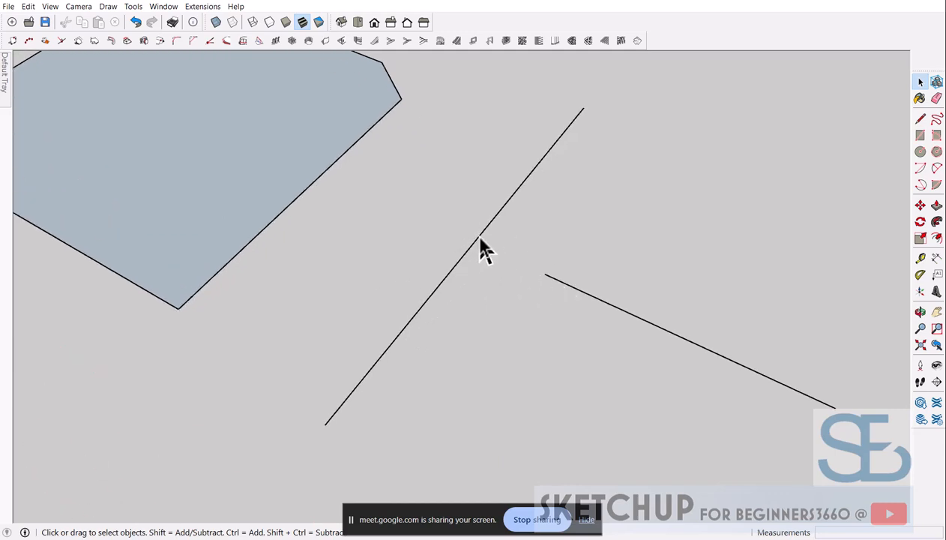
{"action": "key", "text": "m"}
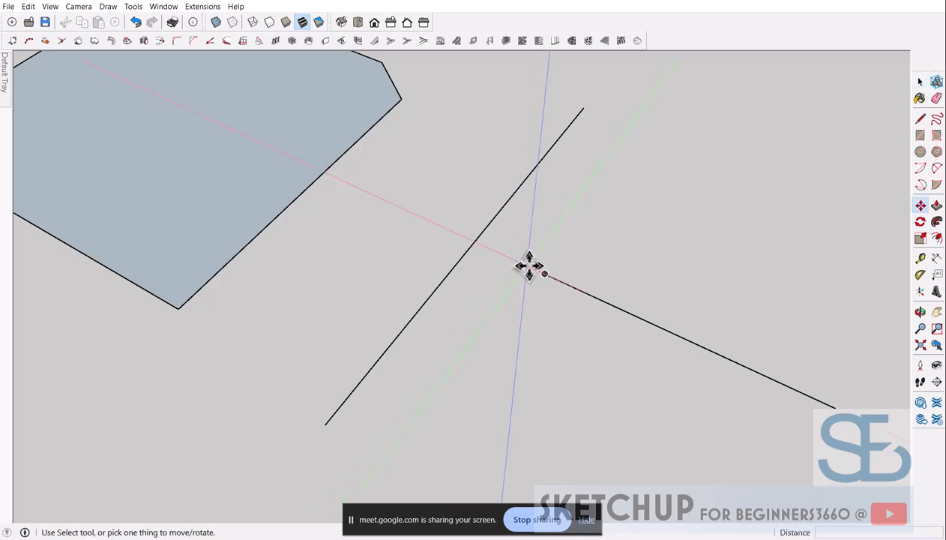
{"action": "left_click", "coordinate": [541, 271]}
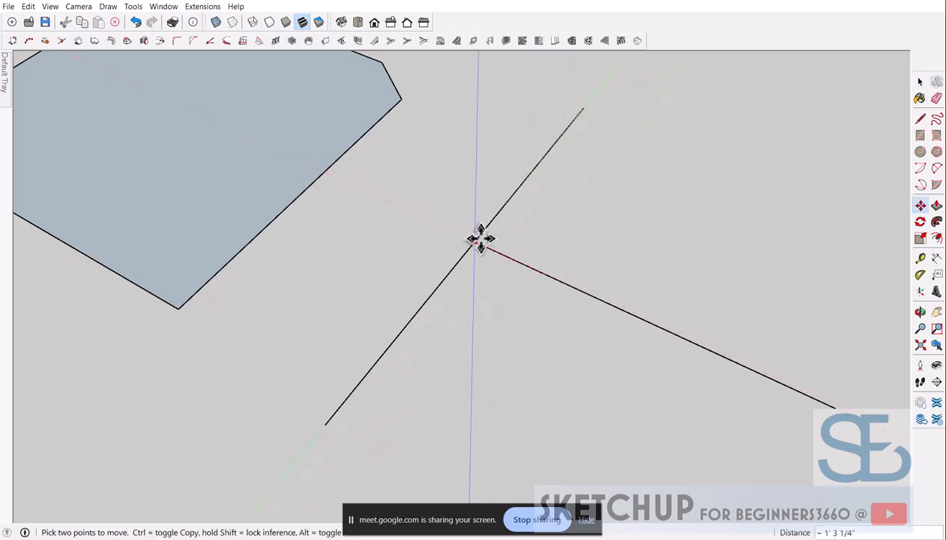
{"action": "left_click", "coordinate": [481, 240]}
{"action": "key", "text": "ctrl+z"}
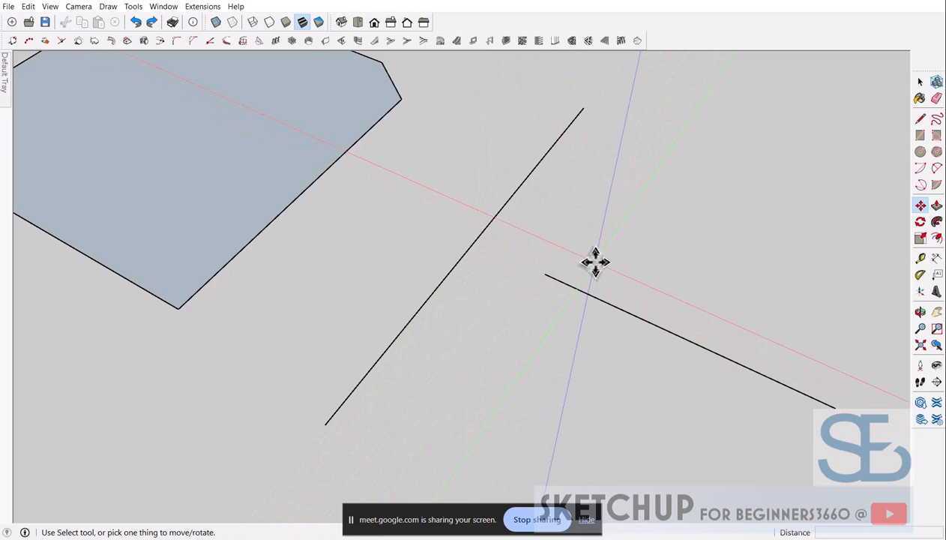
{"action": "key", "text": "space"}
Extend the second line to the first line with the 1001bit Extend edge to edge or face tool.
{"action": "middle_click_drag", "start_coordinate": [534, 260], "coordinate": [571, 253]}
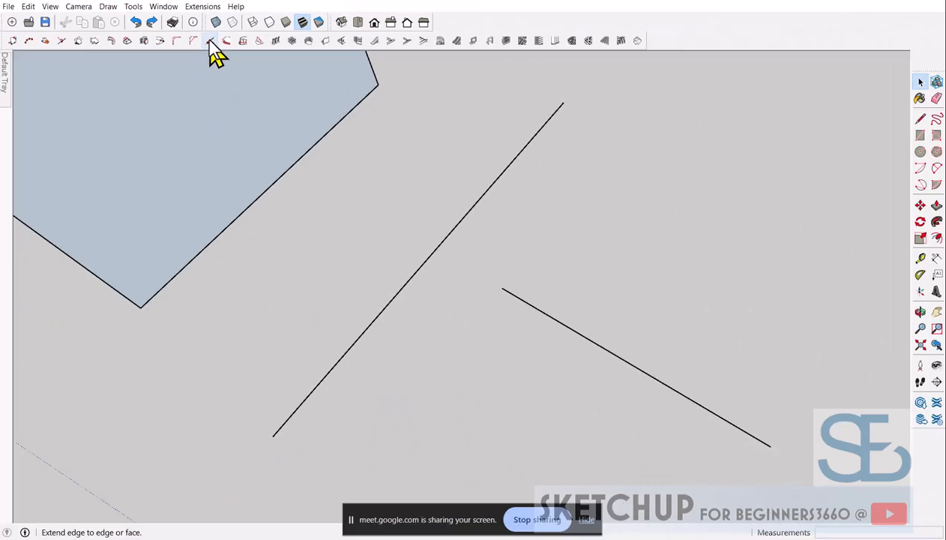
{"action": "left_click", "coordinate": [211, 47]}
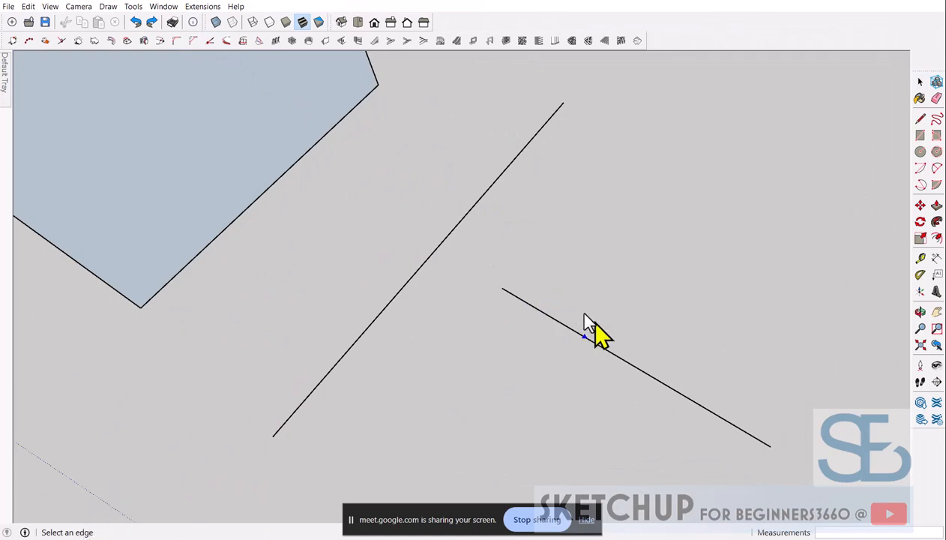
{"action": "left_click", "coordinate": [529, 303]}
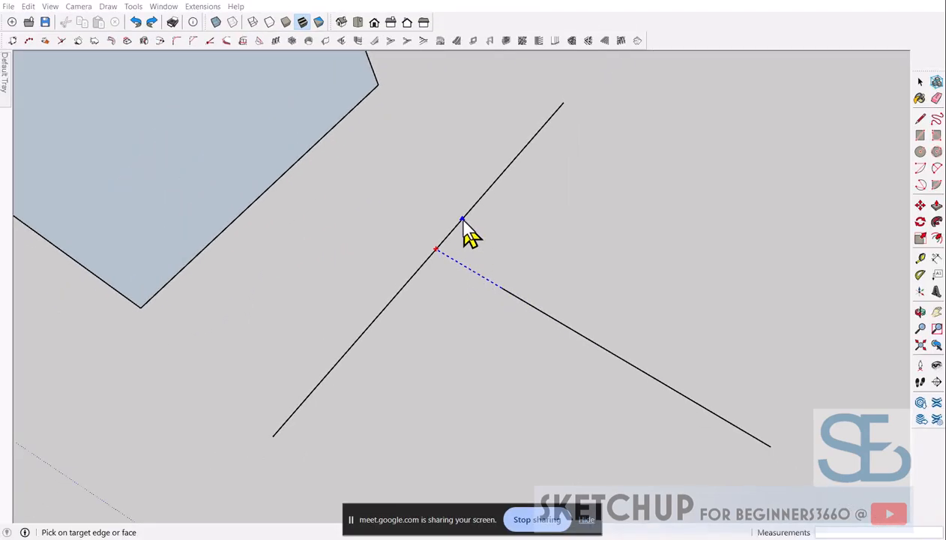
{"action": "left_click", "coordinate": [462, 220]}
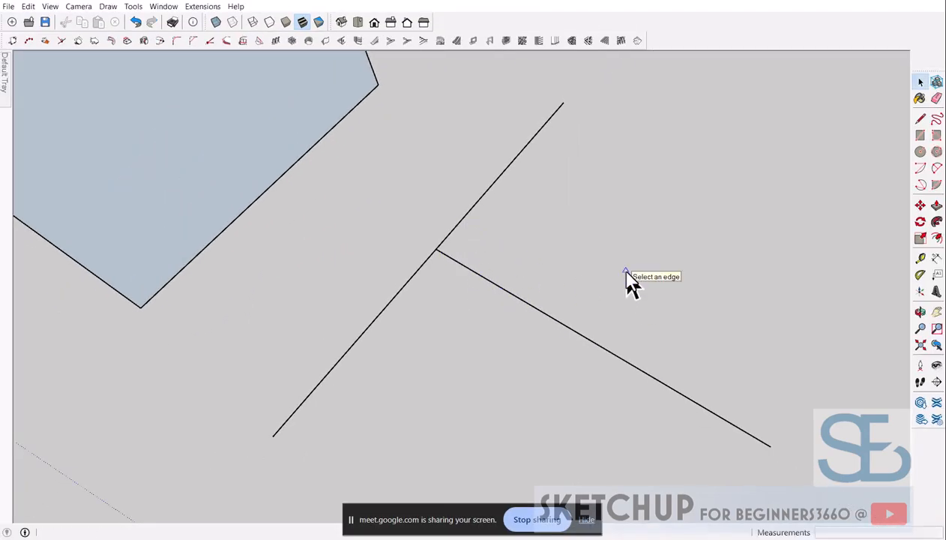
{"action": "key", "text": "space"}
Select the pieces of the extended line individually to examine whether it is one continuous edge.
{"action": "scroll", "coordinate": [477, 279], "scroll_direction": "up", "scroll_amount": 2}
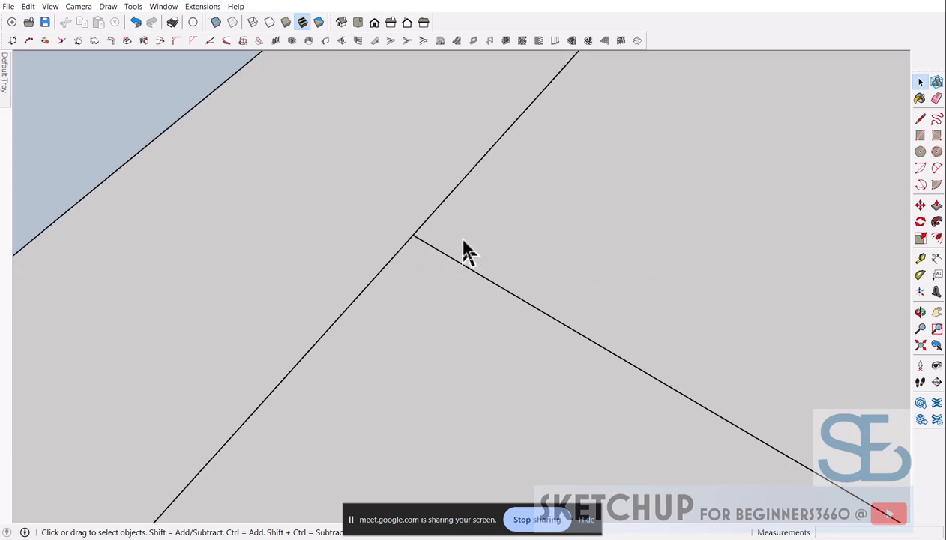
{"action": "left_click", "coordinate": [534, 296]}
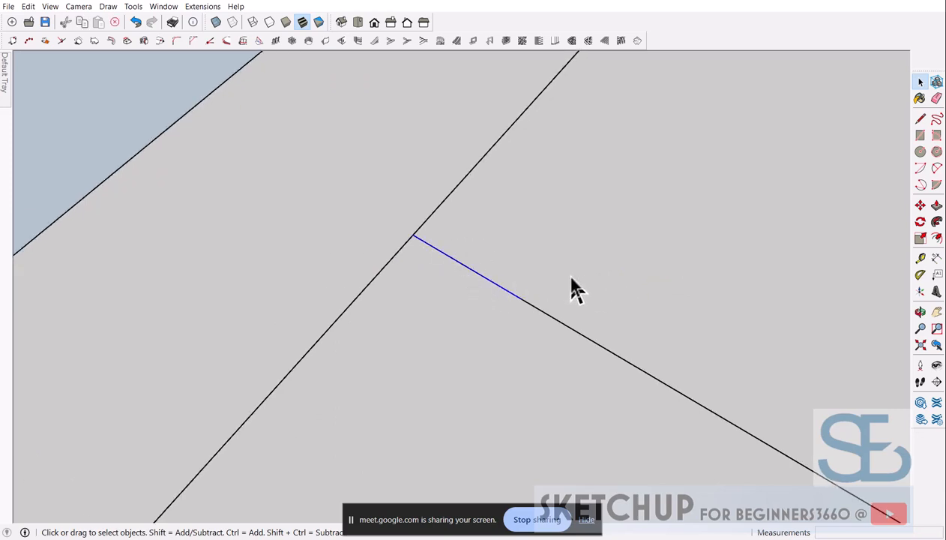
{"action": "left_click", "coordinate": [586, 359]}
{"action": "left_click", "coordinate": [480, 269]}
{"action": "scroll", "coordinate": [517, 238], "scroll_direction": "down", "scroll_amount": 2}
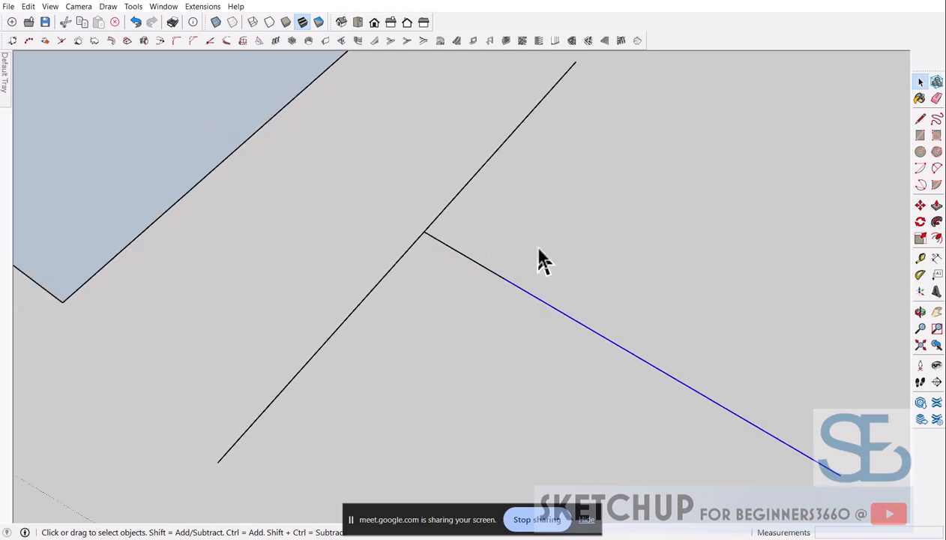
{"action": "scroll", "coordinate": [539, 254], "scroll_direction": "down", "scroll_amount": 1}
{"action": "left_click_drag", "start_coordinate": [556, 259], "coordinate": [540, 298]}
{"action": "left_click", "coordinate": [494, 269]}
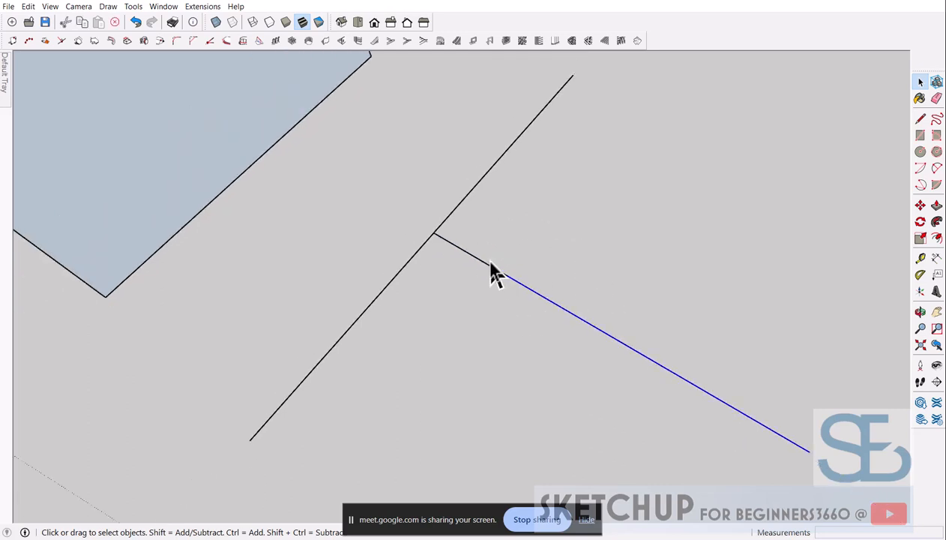
{"action": "scroll", "coordinate": [517, 284], "scroll_direction": "up", "scroll_amount": 1}
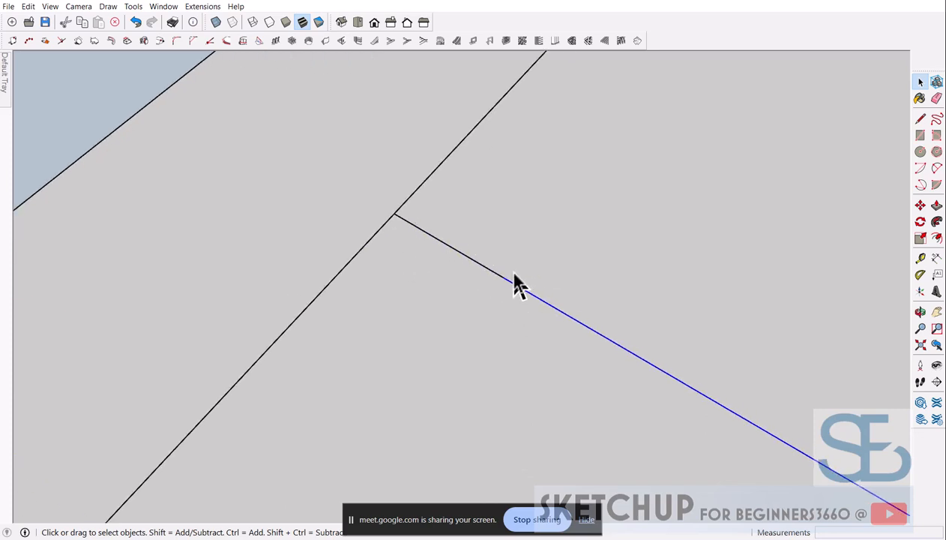
{"action": "left_click_drag", "start_coordinate": [443, 272], "coordinate": [441, 274]}
{"action": "left_click_drag", "start_coordinate": [553, 279], "coordinate": [515, 302]}
{"action": "left_click_drag", "start_coordinate": [493, 247], "coordinate": [449, 270]}
{"action": "left_click_drag", "start_coordinate": [537, 288], "coordinate": [516, 305]}
{"action": "left_click_drag", "start_coordinate": [549, 325], "coordinate": [554, 321]}
Select both segments of the extended line and weld them into one edge.
{"action": "left_click_drag", "start_coordinate": [550, 260], "coordinate": [479, 302]}
{"action": "right_click", "coordinate": [507, 282]}
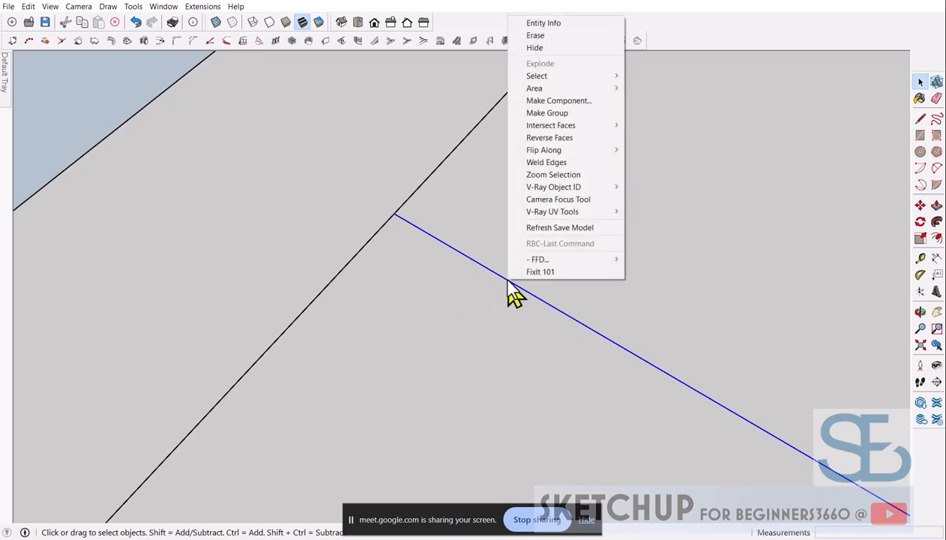
{"action": "left_click", "coordinate": [563, 164]}
{"action": "left_click", "coordinate": [552, 234]}
{"action": "scroll", "coordinate": [418, 238], "scroll_direction": "down", "scroll_amount": 2}
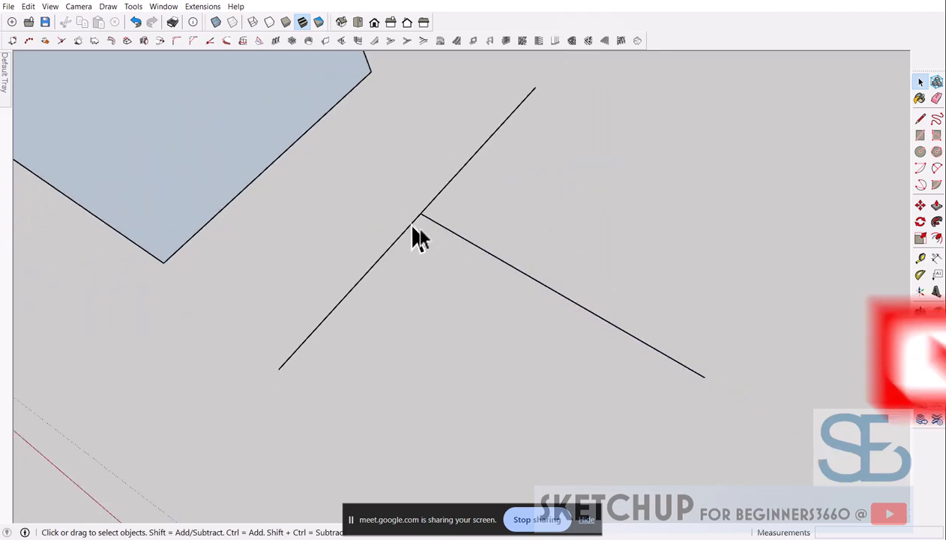
Select the welded line and the first line's far portion in turn to check how each is divided.
{"action": "left_click_drag", "start_coordinate": [605, 248], "coordinate": [569, 319]}
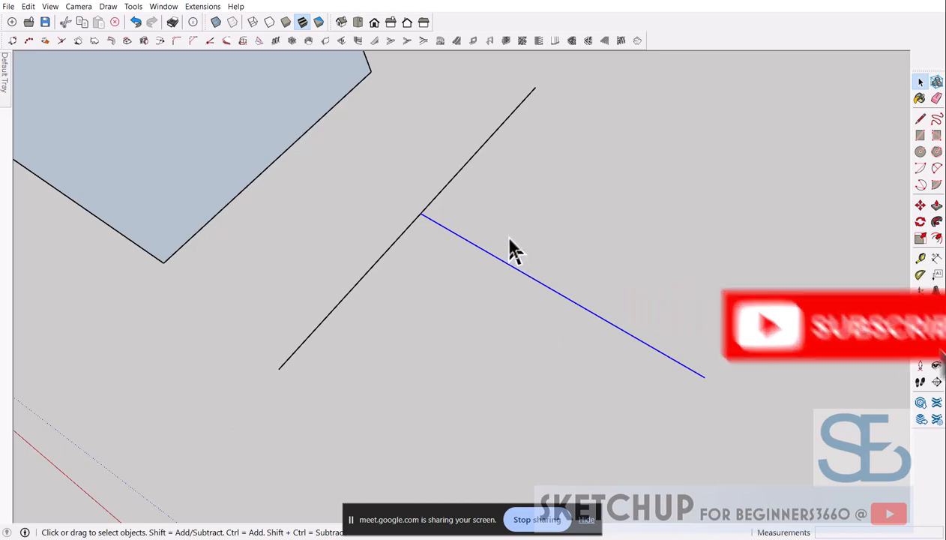
{"action": "left_click", "coordinate": [491, 214]}
{"action": "scroll", "coordinate": [477, 205], "scroll_direction": "up", "scroll_amount": 2}
{"action": "left_click_drag", "start_coordinate": [489, 186], "coordinate": [407, 123]}
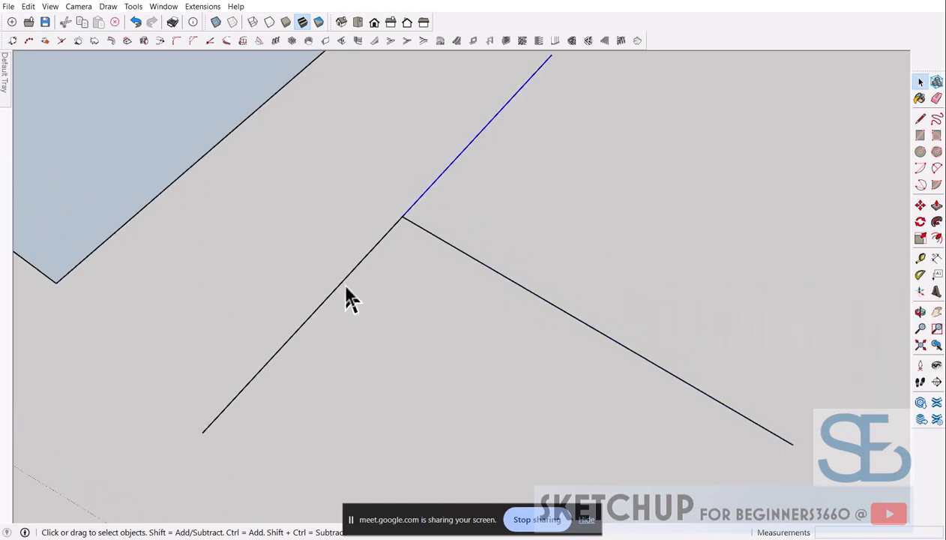
Select the first line's two portions separately and together around the junction to examine where it is divided.
{"action": "scroll", "coordinate": [393, 234], "scroll_direction": "up", "scroll_amount": 1}
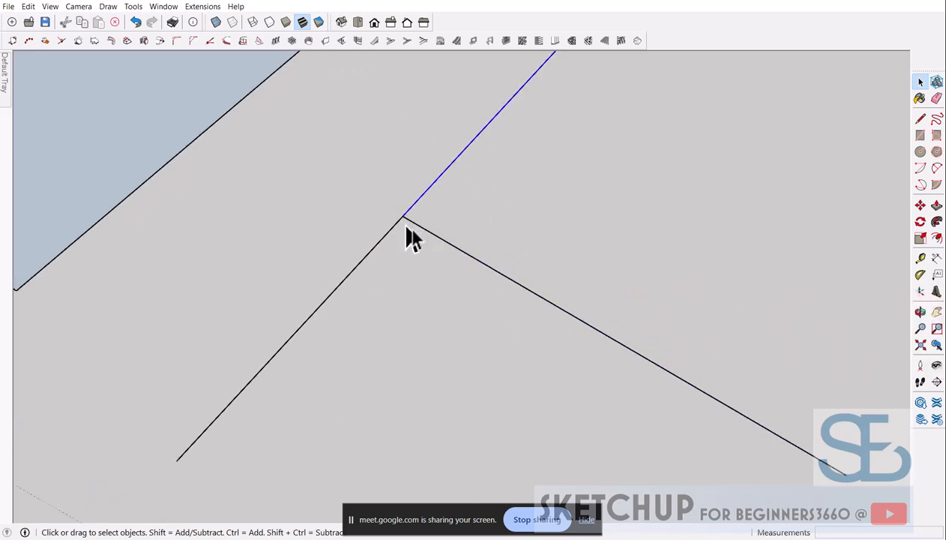
{"action": "scroll", "coordinate": [384, 294], "scroll_direction": "down", "scroll_amount": 1}
{"action": "left_click", "coordinate": [335, 293]}
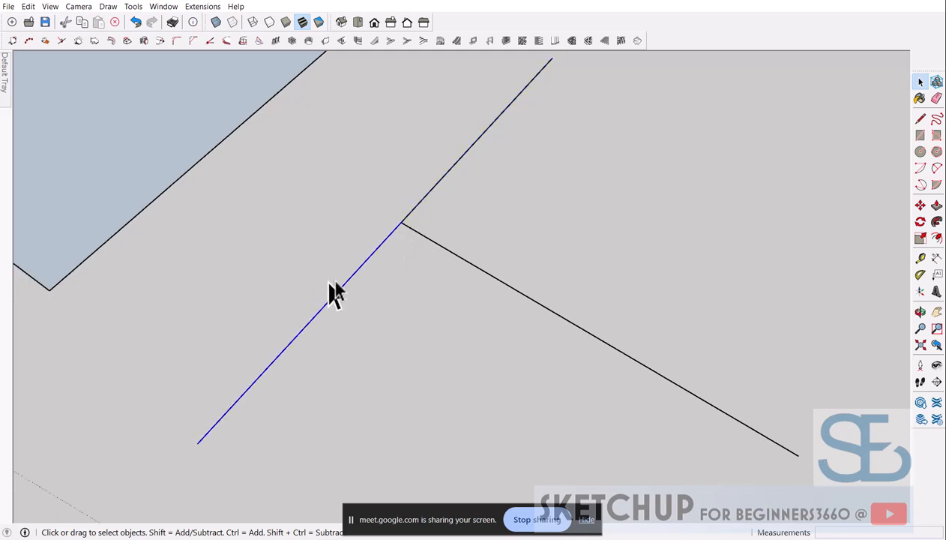
{"action": "left_click", "coordinate": [436, 184]}
{"action": "left_click", "coordinate": [400, 227]}
{"action": "left_click_drag", "start_coordinate": [463, 208], "coordinate": [395, 170]}
{"action": "left_click", "coordinate": [377, 249]}
{"action": "left_click_drag", "start_coordinate": [476, 187], "coordinate": [418, 174]}
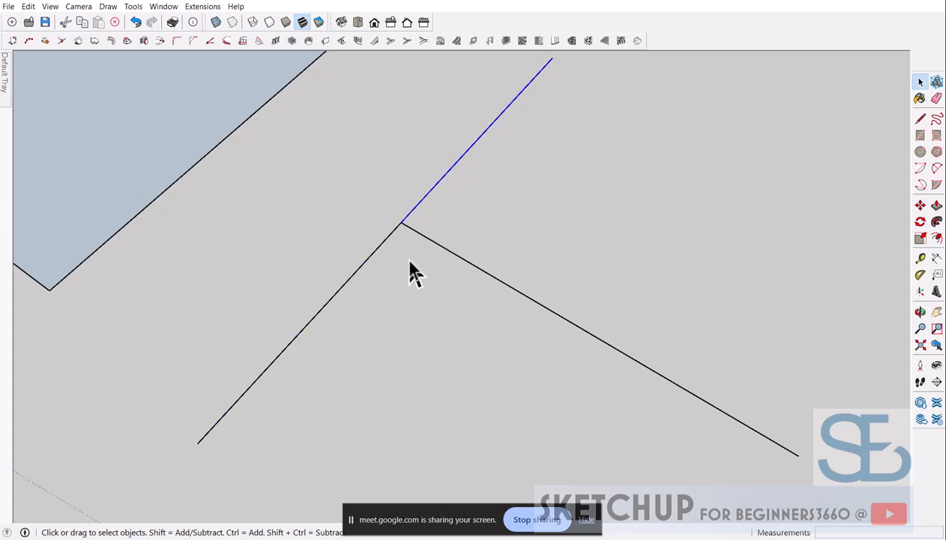
{"action": "left_click", "coordinate": [394, 234]}
{"action": "left_click_drag", "start_coordinate": [483, 193], "coordinate": [406, 159]}
{"action": "left_click", "coordinate": [443, 183], "text": "ctrl"}
Draw a short separate line just beyond the second line's free end, running across its direction.
{"action": "scroll", "coordinate": [415, 201], "scroll_direction": "down", "scroll_amount": 3}
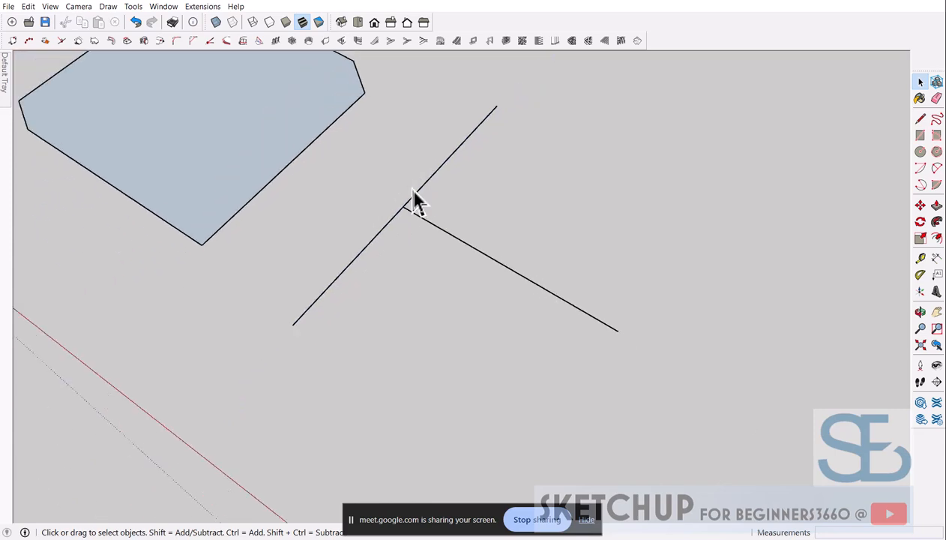
{"action": "key", "text": "l"}
{"action": "left_click", "coordinate": [618, 395]}
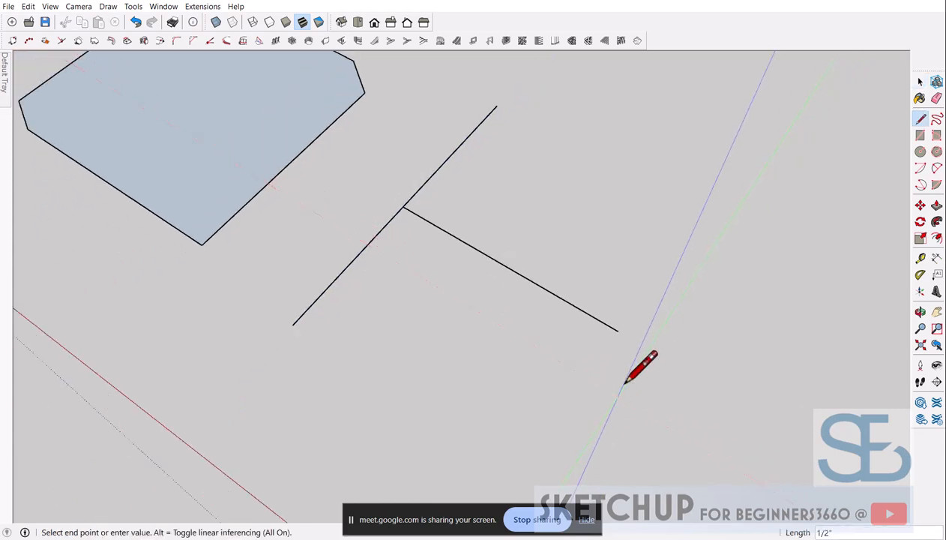
{"action": "left_click", "coordinate": [680, 300]}
{"action": "key", "text": "Escape"}
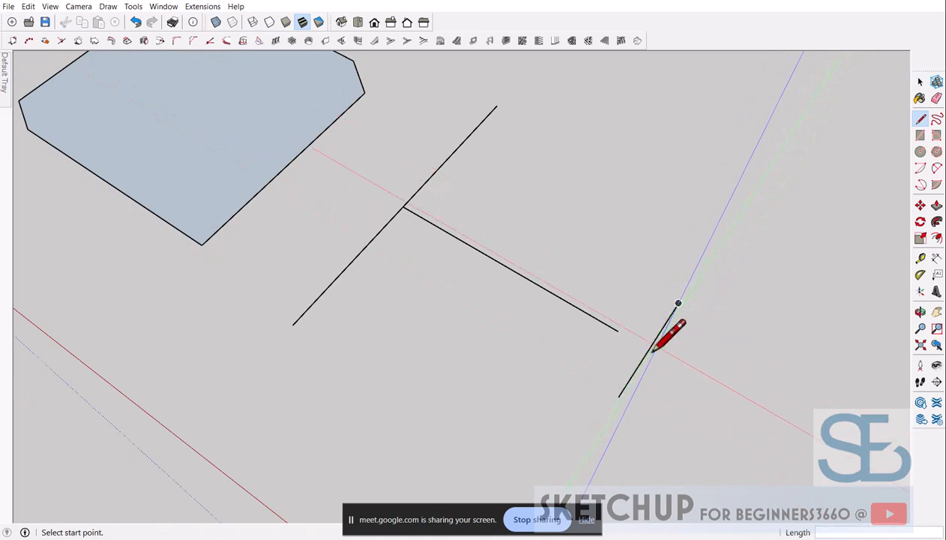
{"action": "key", "text": "space"}
Extend the second line's free end to the new short line with the 1001bit Extend edge to edge or face tool.
{"action": "scroll", "coordinate": [622, 337], "scroll_direction": "up", "scroll_amount": 3}
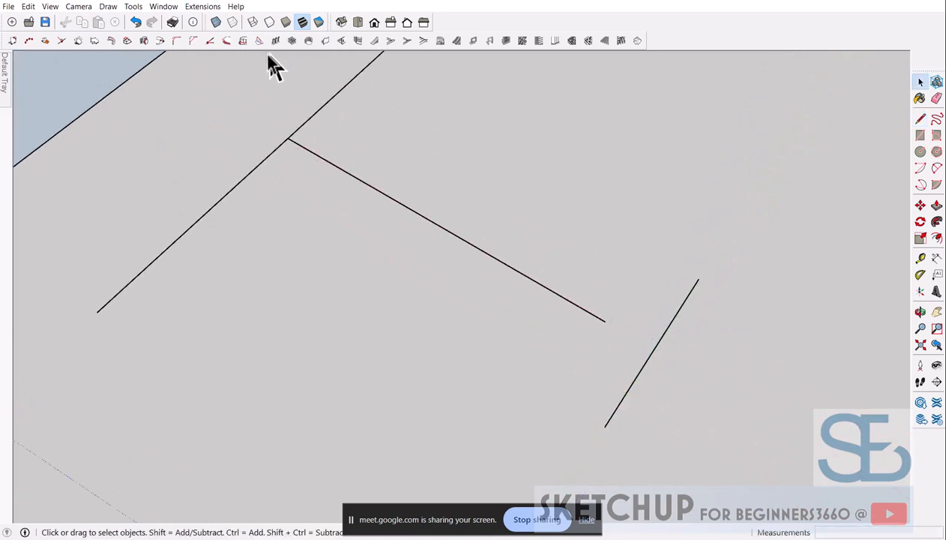
{"action": "left_click", "coordinate": [210, 40]}
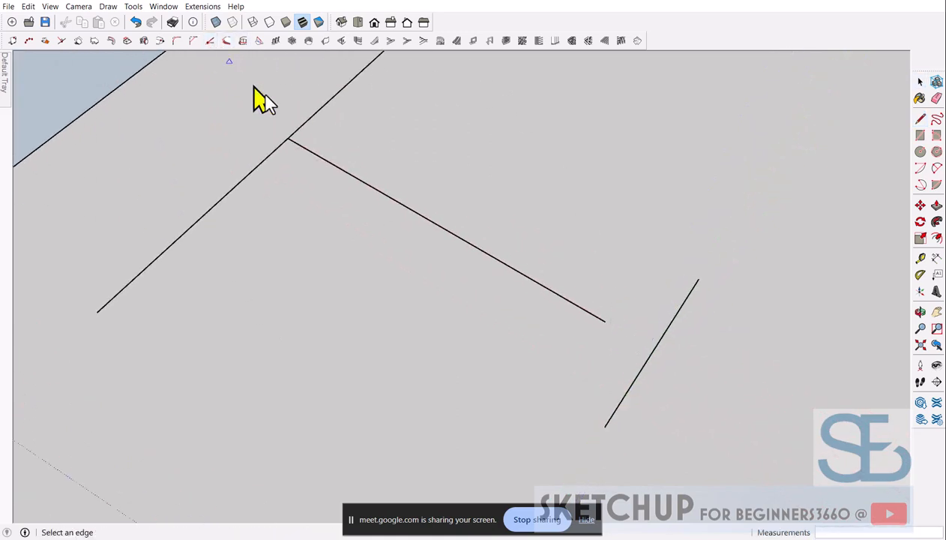
{"action": "left_click", "coordinate": [561, 298]}
{"action": "left_click", "coordinate": [659, 340]}
{"action": "key", "text": "space"}
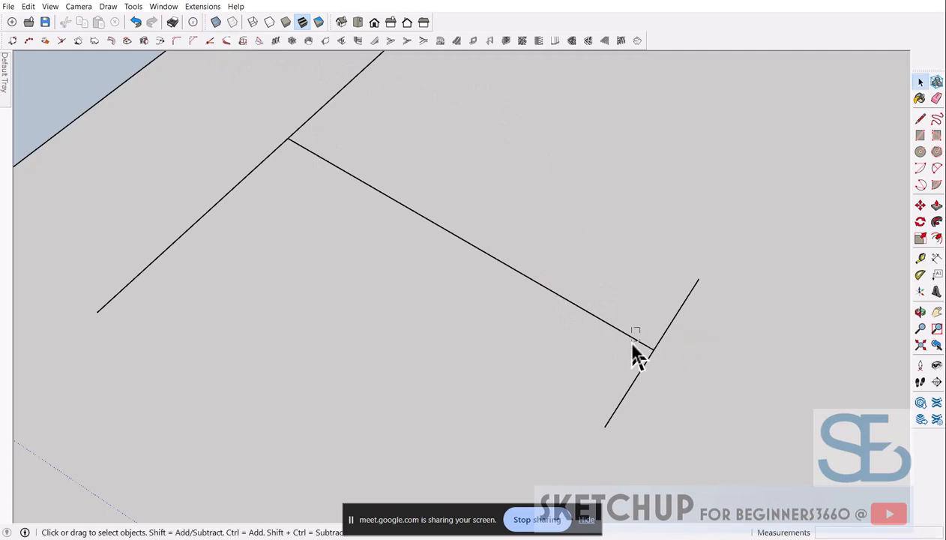
Weld the connecting line's original and extended segments into one edge, and reselect it to check the weld.
{"action": "left_click", "coordinate": [632, 341]}
{"action": "left_click", "coordinate": [585, 309]}
{"action": "left_click", "coordinate": [562, 299]}
{"action": "right_click", "coordinate": [607, 329]}
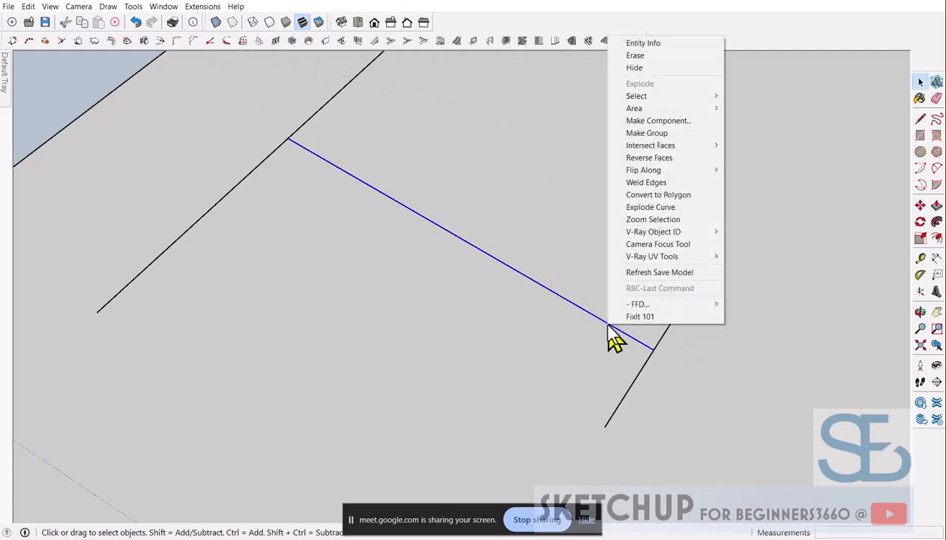
{"action": "left_click", "coordinate": [647, 182]}
{"action": "left_click", "coordinate": [597, 249]}
{"action": "left_click_drag", "start_coordinate": [588, 248], "coordinate": [468, 287]}
{"action": "left_click_drag", "start_coordinate": [548, 201], "coordinate": [416, 263]}
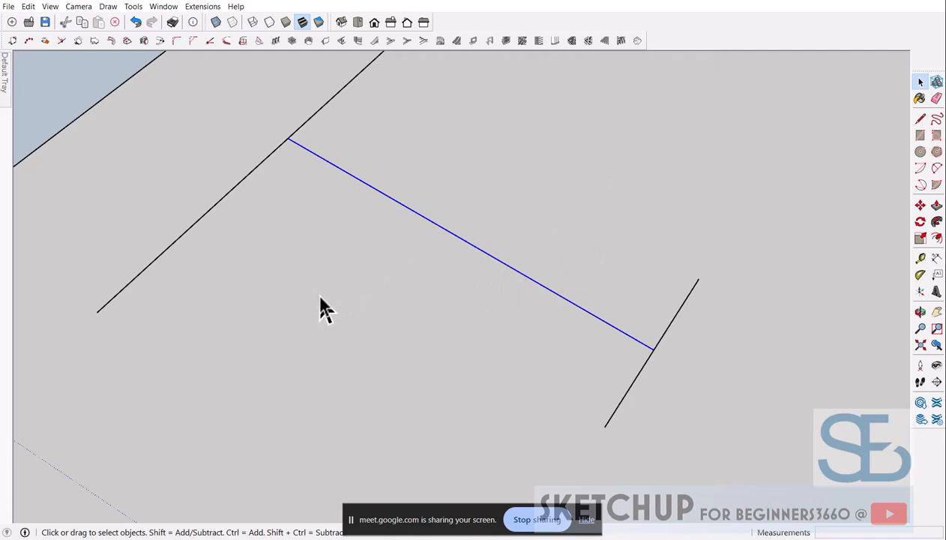
{"action": "scroll", "coordinate": [323, 307], "scroll_direction": "down", "scroll_amount": 10}
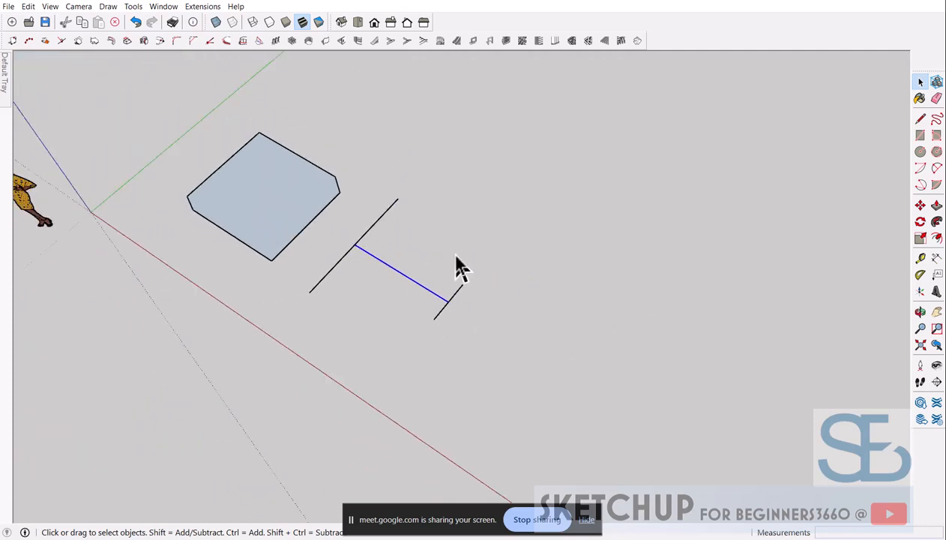
{"action": "scroll", "coordinate": [418, 295], "scroll_direction": "up", "scroll_amount": 5}
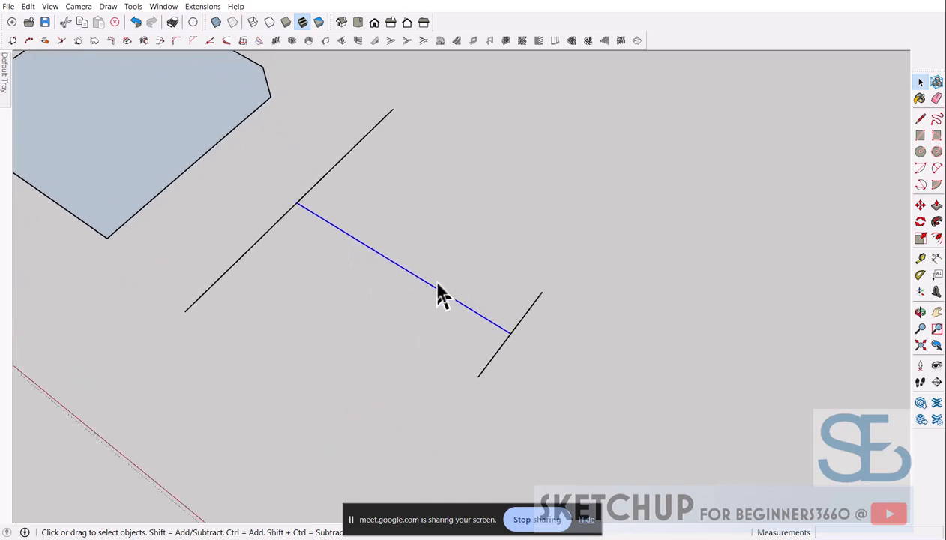
{"action": "scroll", "coordinate": [442, 293], "scroll_direction": "down", "scroll_amount": 1}
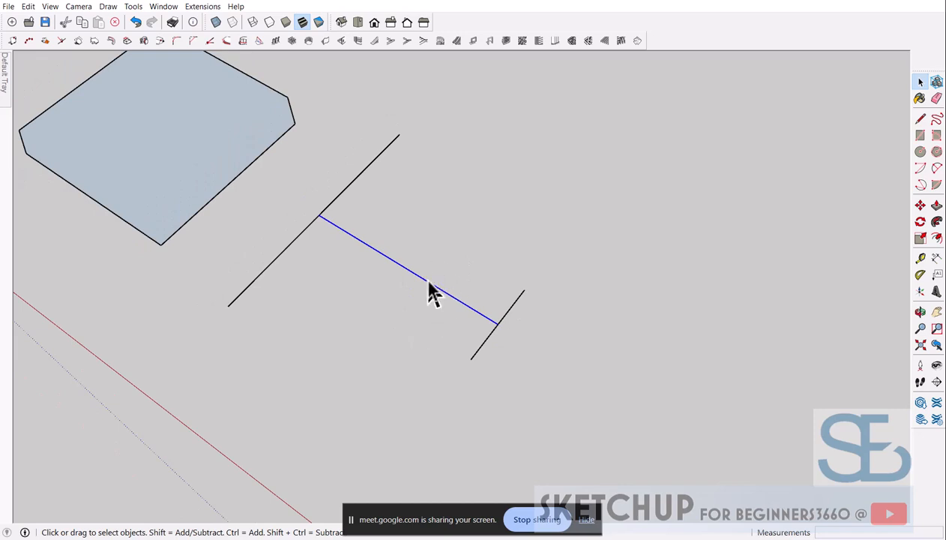
{"action": "scroll", "coordinate": [450, 276], "scroll_direction": "up", "scroll_amount": 2}
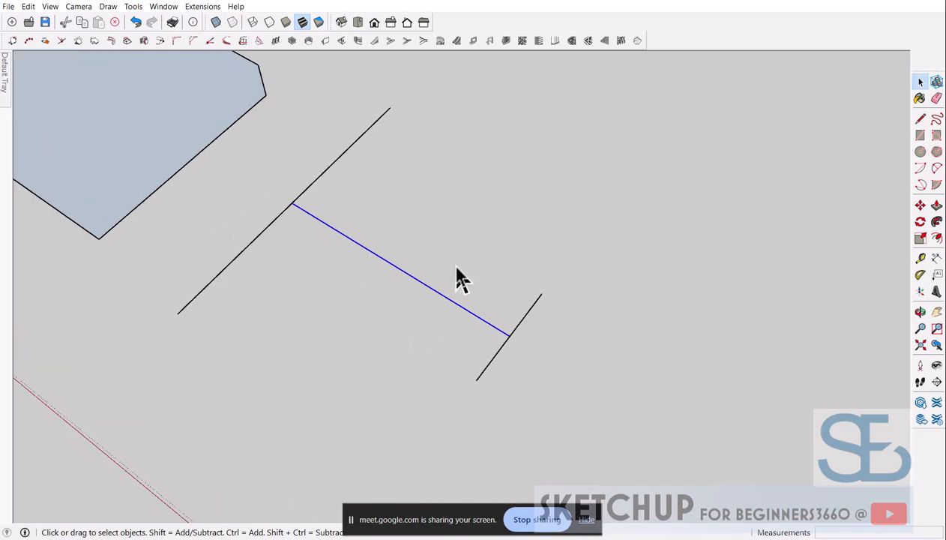
Push/Pull the chamfered rectangle's face upward into a solid block.
{"action": "scroll", "coordinate": [390, 302], "scroll_direction": "down", "scroll_amount": 2}
{"action": "middle_click_drag", "start_coordinate": [390, 302], "coordinate": [450, 328]}
{"action": "scroll", "coordinate": [512, 262], "scroll_direction": "down", "scroll_amount": 2}
{"action": "middle_click_drag", "start_coordinate": [395, 281], "coordinate": [437, 250]}
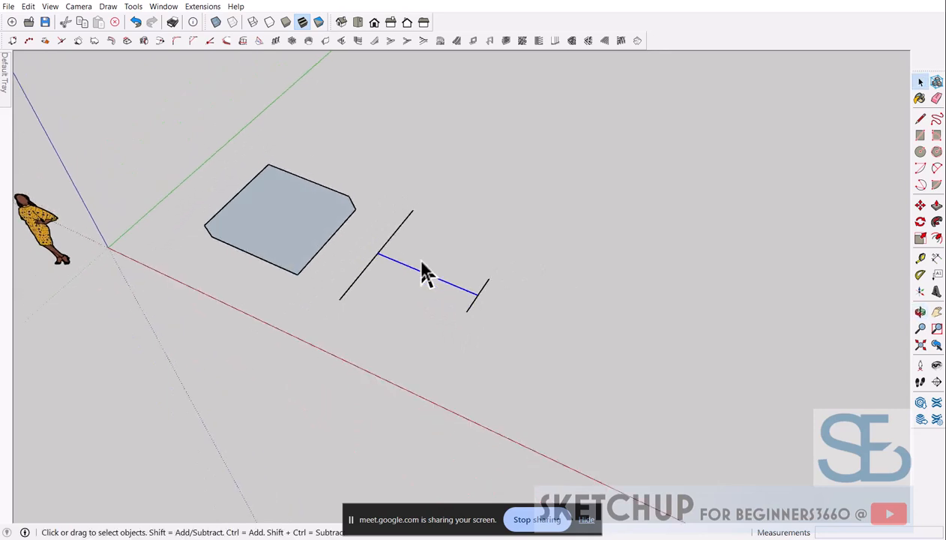
{"action": "key", "text": "p"}
{"action": "left_click_drag", "start_coordinate": [289, 254], "coordinate": [294, 184]}
{"action": "key", "text": "space"}
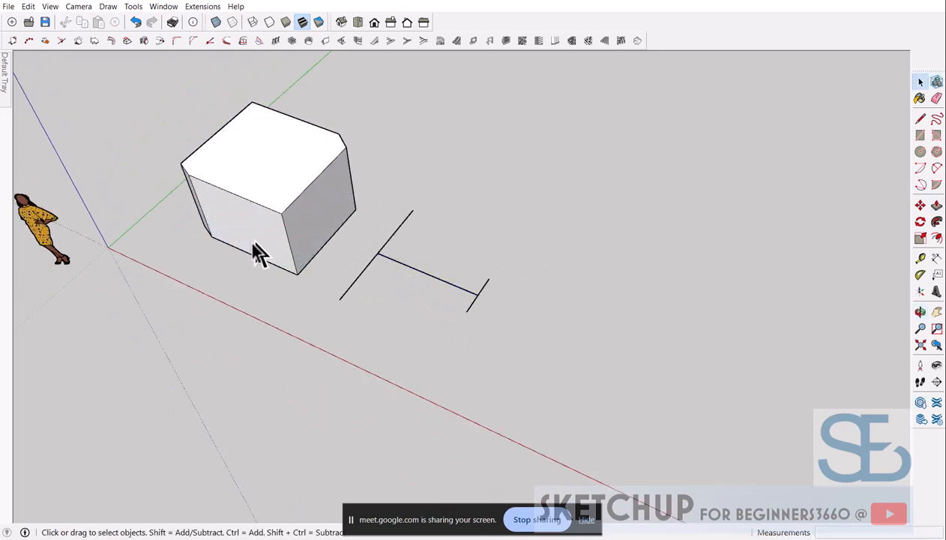
Draw a vertical line on the block's front face, from the middle of its bottom edge to a little over half height.
{"action": "middle_click_drag", "start_coordinate": [252, 243], "coordinate": [368, 163]}
{"action": "scroll", "coordinate": [500, 230], "scroll_direction": "down", "scroll_amount": 2}
{"action": "scroll", "coordinate": [215, 251], "scroll_direction": "up", "scroll_amount": 2}
{"action": "scroll", "coordinate": [259, 278], "scroll_direction": "up", "scroll_amount": 3}
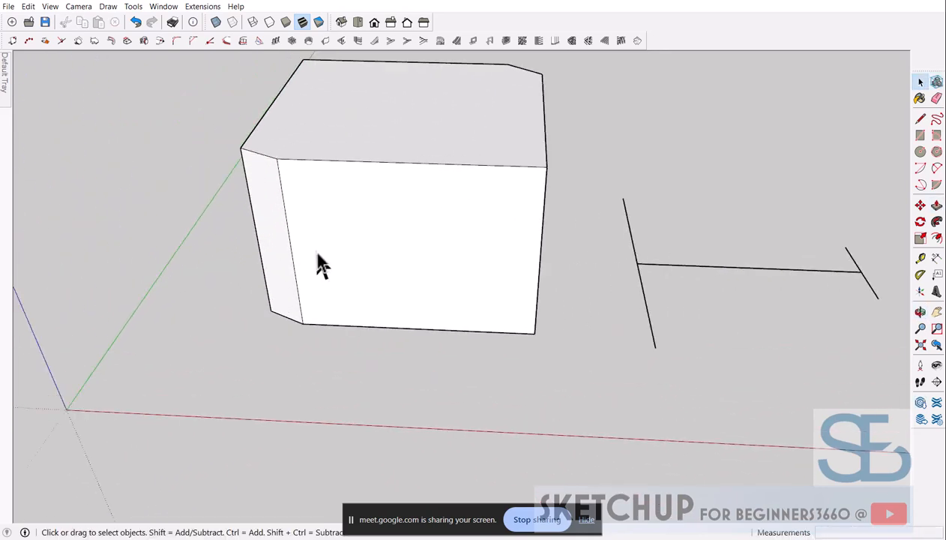
{"action": "key", "text": "l"}
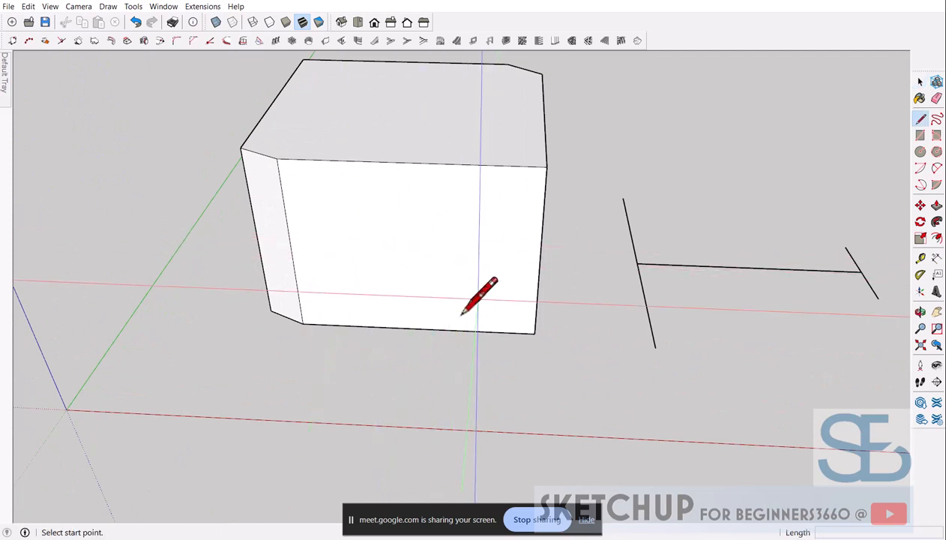
{"action": "left_click", "coordinate": [417, 327]}
{"action": "left_click", "coordinate": [414, 234]}
{"action": "key", "text": "Escape"}
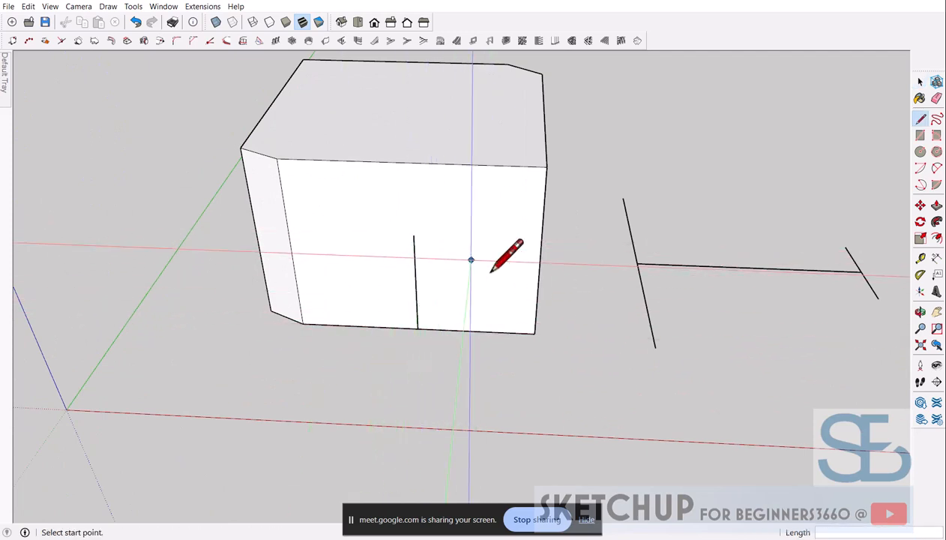
Extend the vertical line up to the front face's top edge with the 1001bit Extend edge to edge or face tool.
{"action": "middle_click_drag", "start_coordinate": [507, 256], "coordinate": [414, 237]}
{"action": "key", "text": "space"}
{"action": "middle_click_drag", "start_coordinate": [398, 285], "coordinate": [398, 217]}
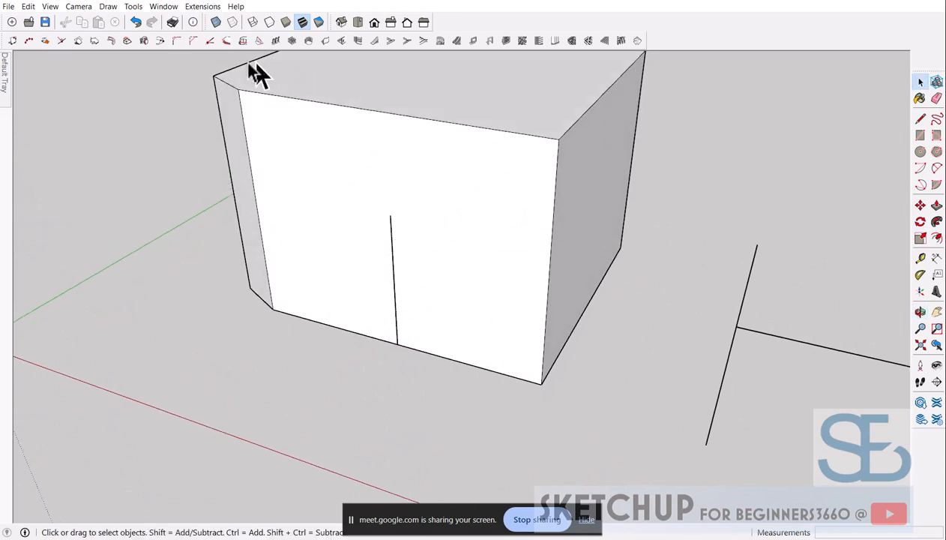
{"action": "left_click", "coordinate": [210, 42]}
{"action": "left_click", "coordinate": [392, 261]}
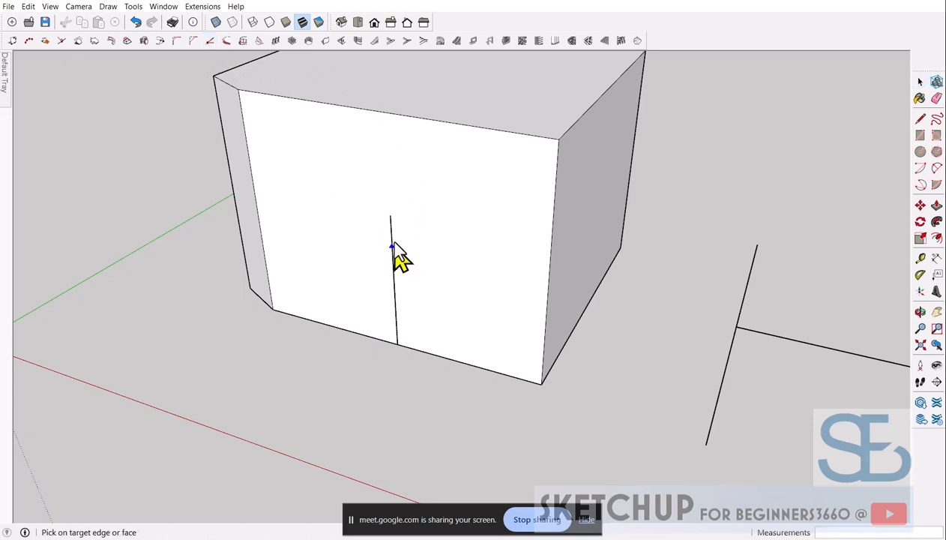
{"action": "left_click", "coordinate": [432, 120]}
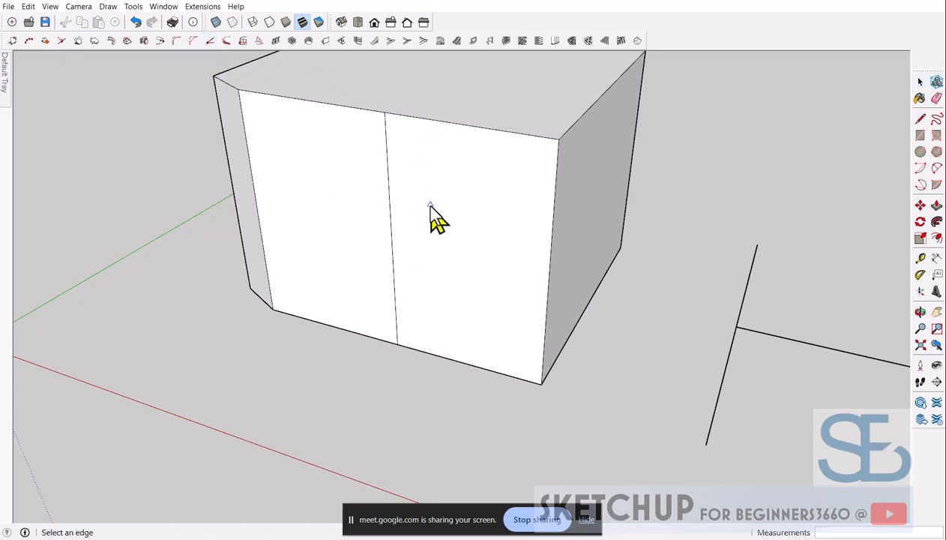
{"action": "key", "text": "space"}
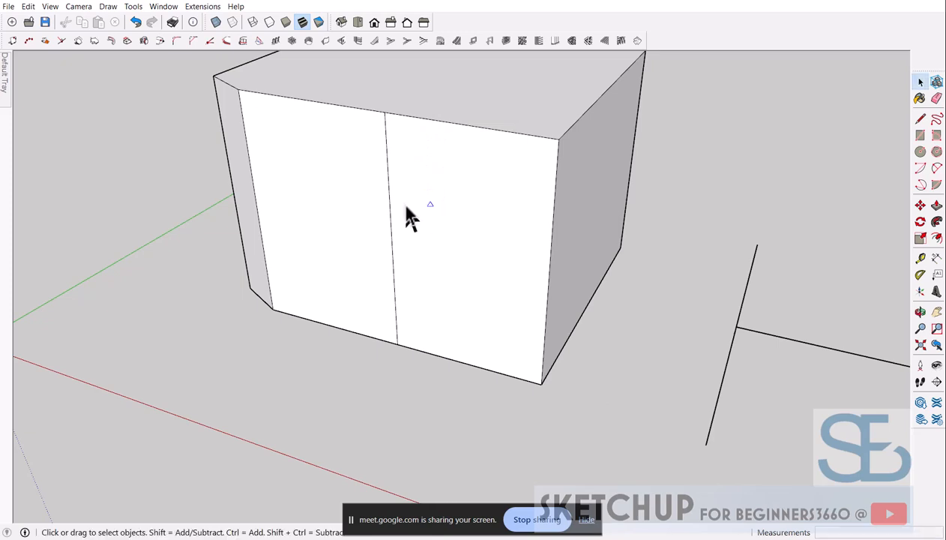
Weld the vertical line's upper and lower segments on the front face into one edge, and reselect it.
{"action": "left_click", "coordinate": [389, 199]}
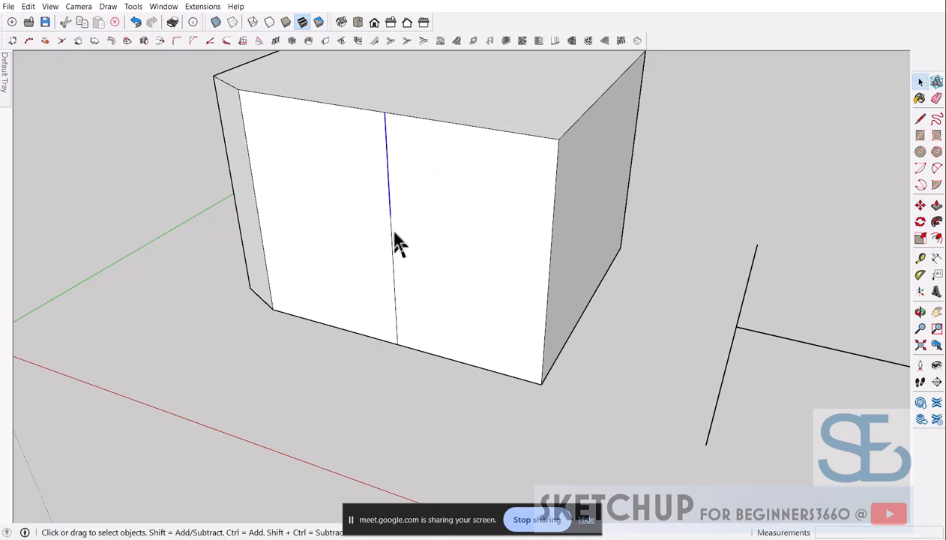
{"action": "right_click", "coordinate": [395, 270]}
{"action": "left_click", "coordinate": [432, 405]}
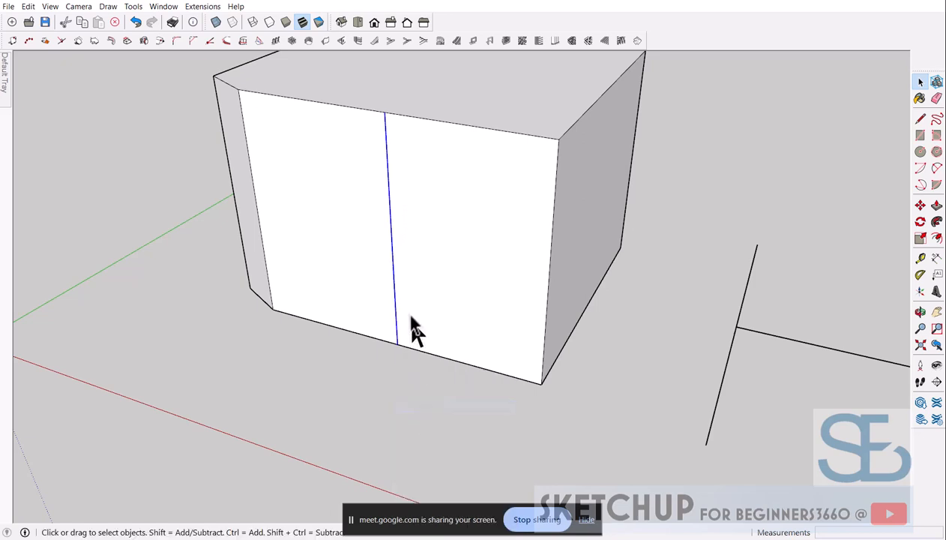
{"action": "key", "text": "Escape"}
{"action": "left_click", "coordinate": [395, 272]}
Push the right half of the block's divided front face inward by about 2' 7".
{"action": "middle_click_drag", "start_coordinate": [401, 369], "coordinate": [404, 279]}
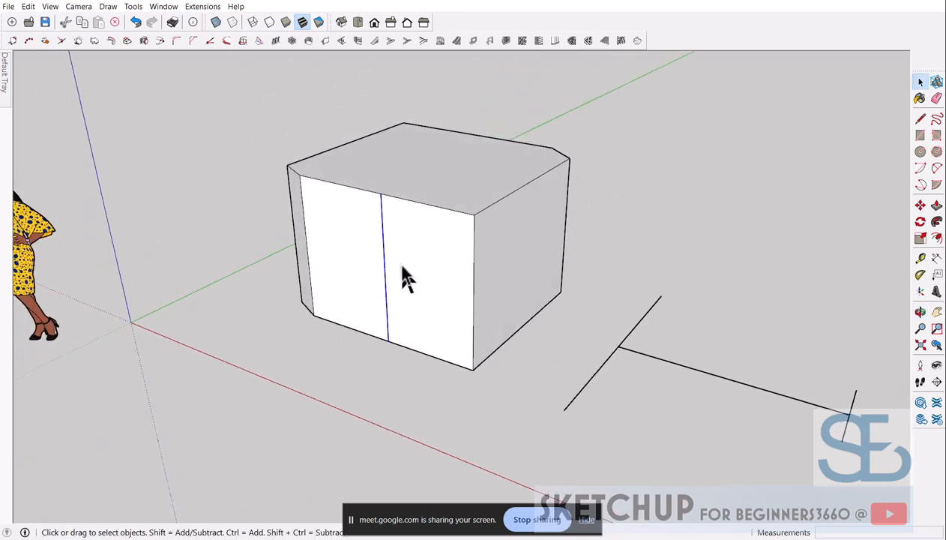
{"action": "scroll", "coordinate": [360, 229], "scroll_direction": "up", "scroll_amount": 2}
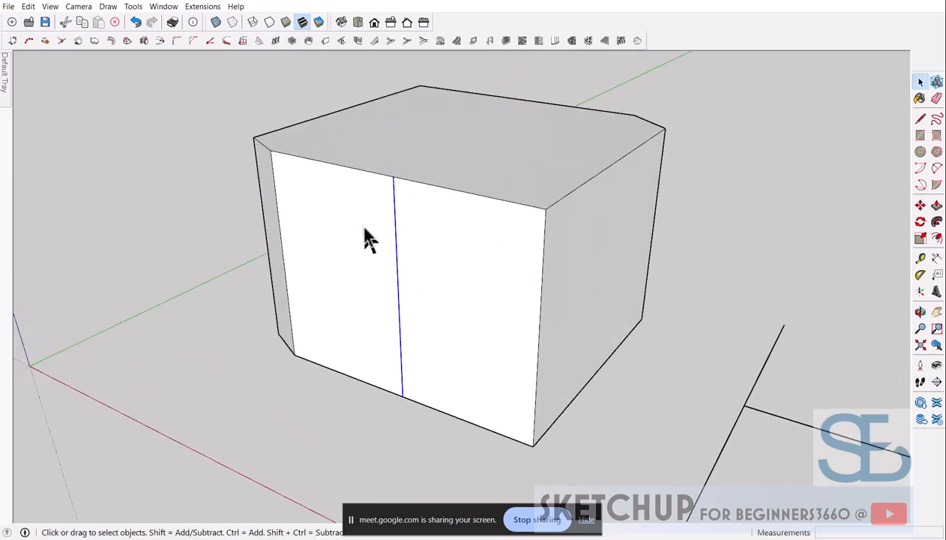
{"action": "middle_click_drag", "start_coordinate": [382, 233], "coordinate": [434, 262]}
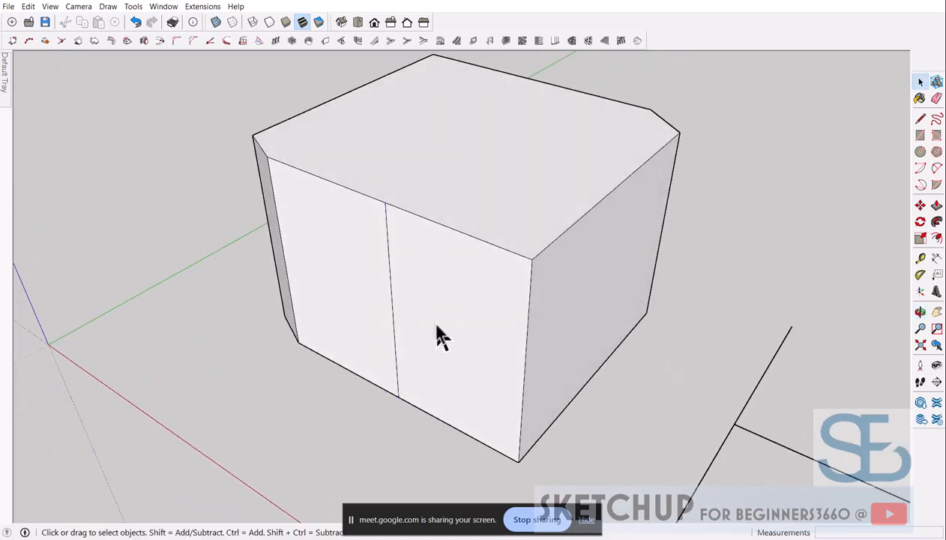
{"action": "key", "text": "p"}
{"action": "left_click_drag", "start_coordinate": [444, 337], "coordinate": [516, 270]}
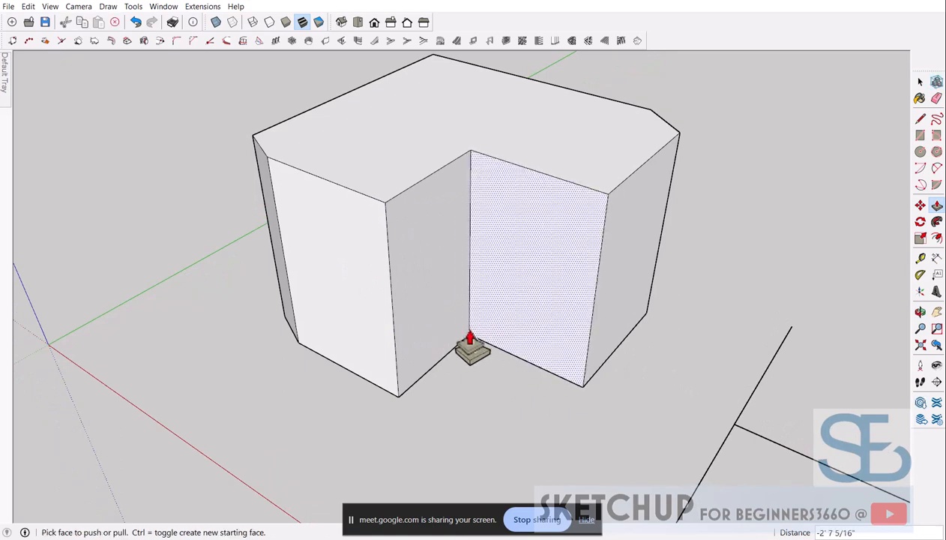
Push the block's right side face and the front face's left half inward by about 11 3/8" each.
{"action": "left_click_drag", "start_coordinate": [622, 283], "coordinate": [574, 262]}
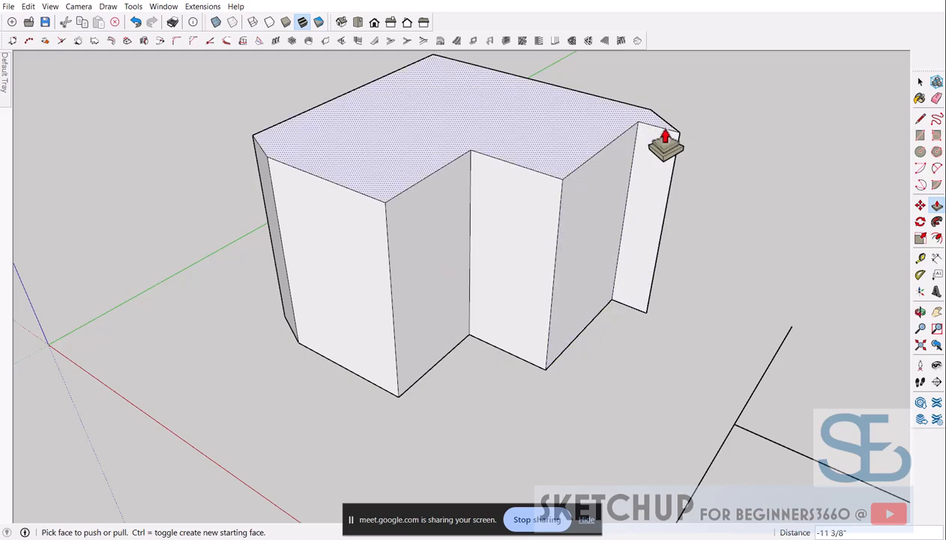
{"action": "left_click_drag", "start_coordinate": [328, 229], "coordinate": [356, 196]}
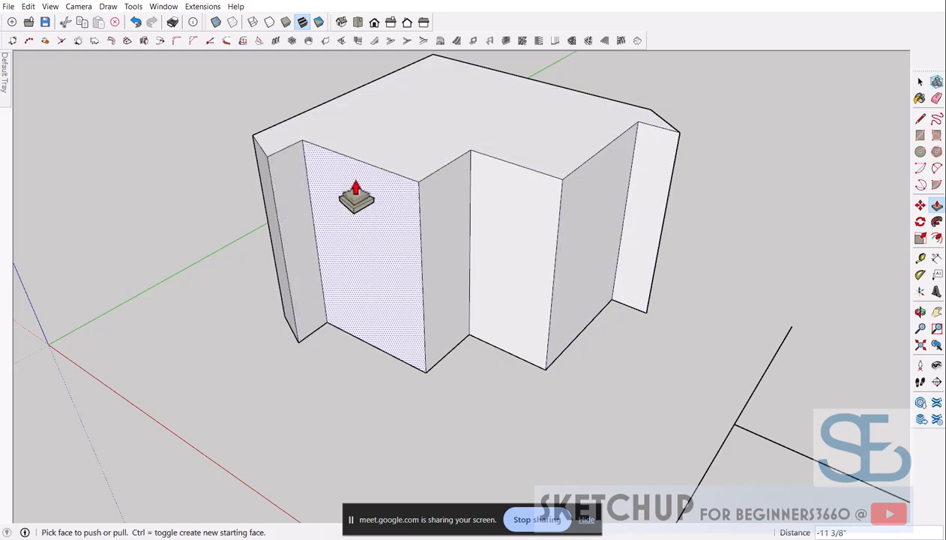
{"action": "middle_click_drag", "start_coordinate": [398, 213], "coordinate": [281, 238]}
{"action": "scroll", "coordinate": [315, 239], "scroll_direction": "down", "scroll_amount": 5}
{"action": "key", "text": "space"}
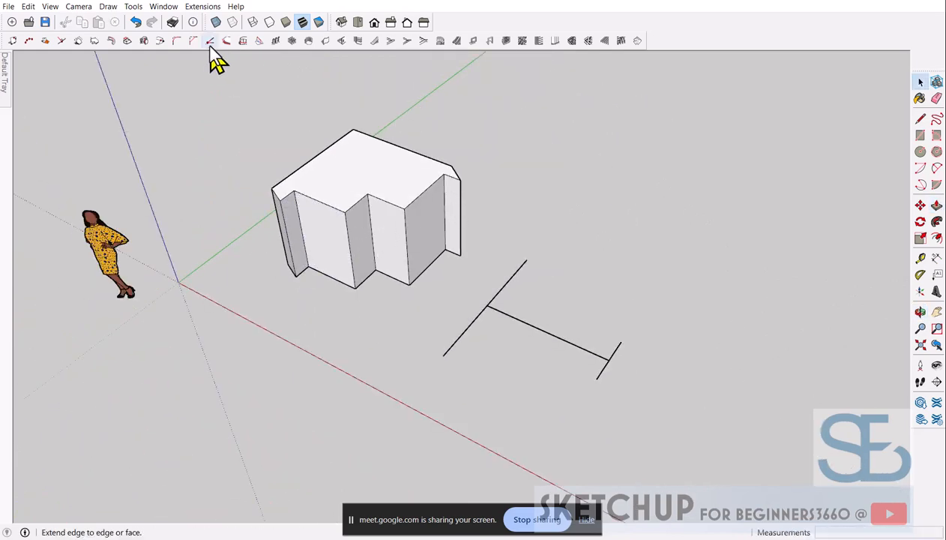
{"action": "scroll", "coordinate": [511, 354], "scroll_direction": "up", "scroll_amount": 4}
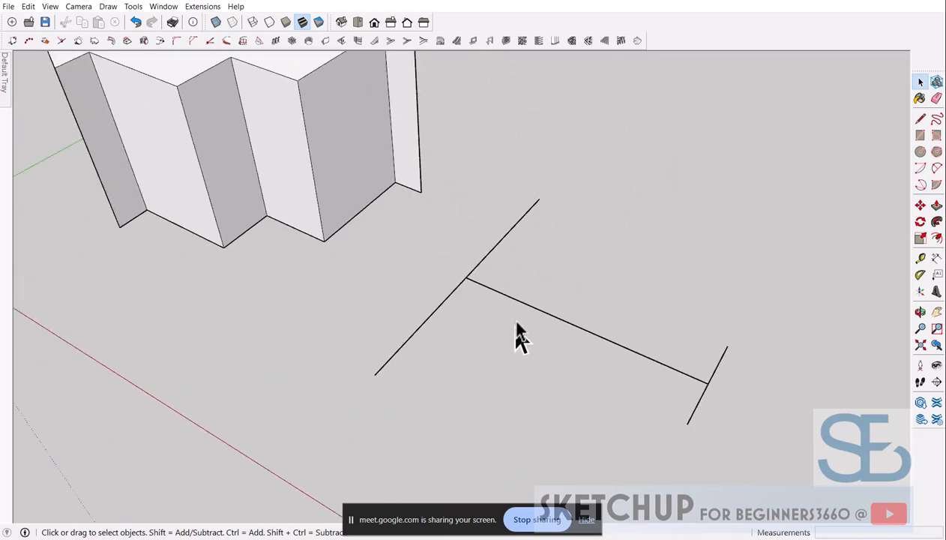
{"action": "scroll", "coordinate": [517, 333], "scroll_direction": "down", "scroll_amount": 3}
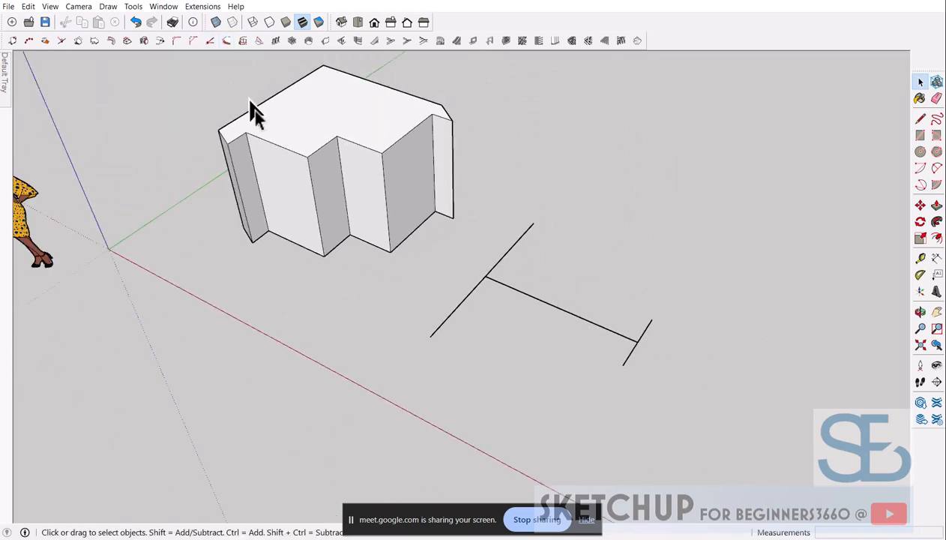
Draw a flat square of about 3' 3 3/16" per side on the ground, beyond the two connected line segments.
{"action": "scroll", "coordinate": [506, 280], "scroll_direction": "up", "scroll_amount": 3}
{"action": "scroll", "coordinate": [549, 287], "scroll_direction": "down", "scroll_amount": 3}
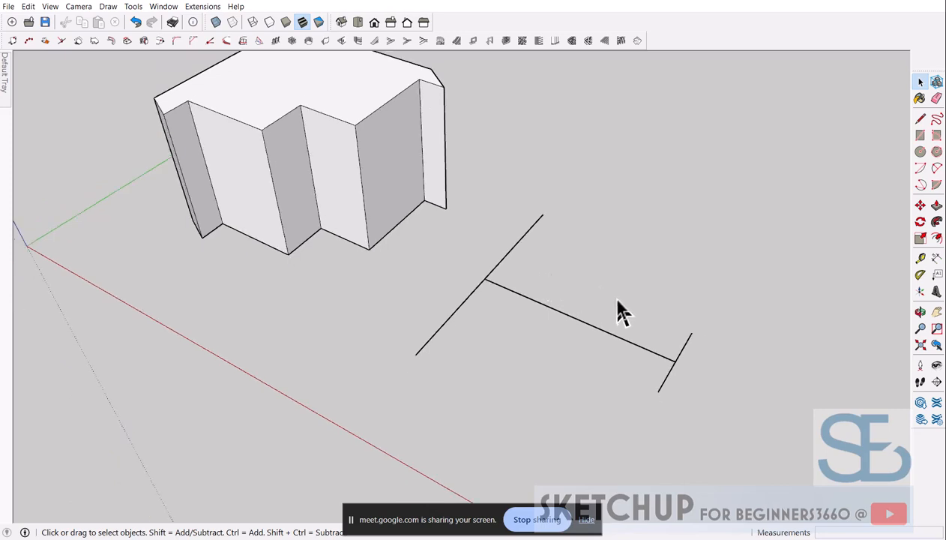
{"action": "key", "text": "r"}
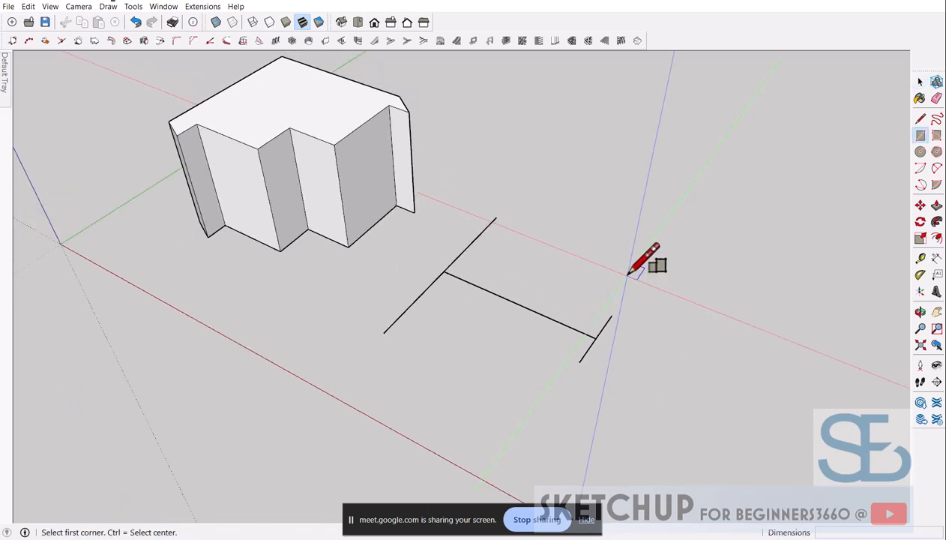
{"action": "left_click", "coordinate": [673, 216]}
{"action": "left_click", "coordinate": [767, 203]}
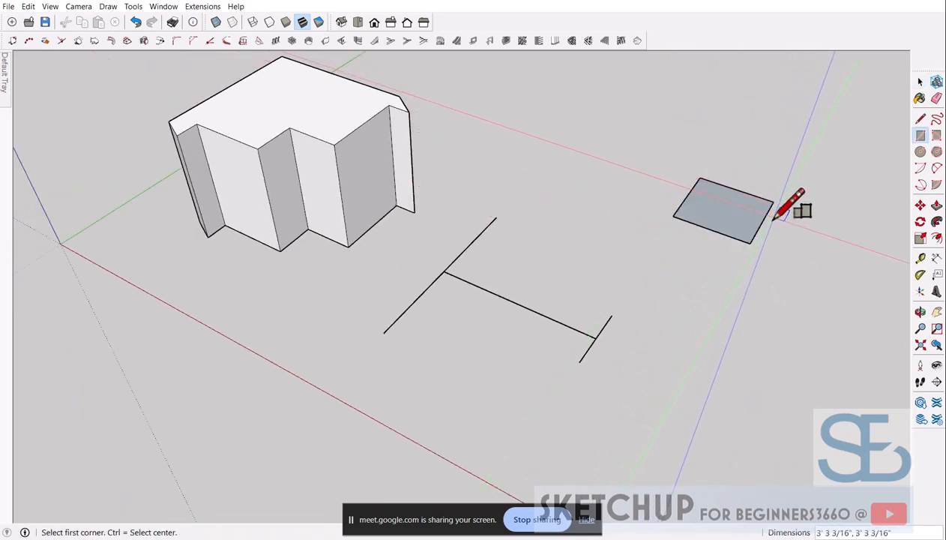
Erase the right-hand edge of the new square so only an open three-sided outline remains.
{"action": "key", "text": "e"}
{"action": "left_click", "coordinate": [758, 217]}
{"action": "scroll", "coordinate": [764, 210], "scroll_direction": "up", "scroll_amount": 3}
{"action": "key", "text": "space"}
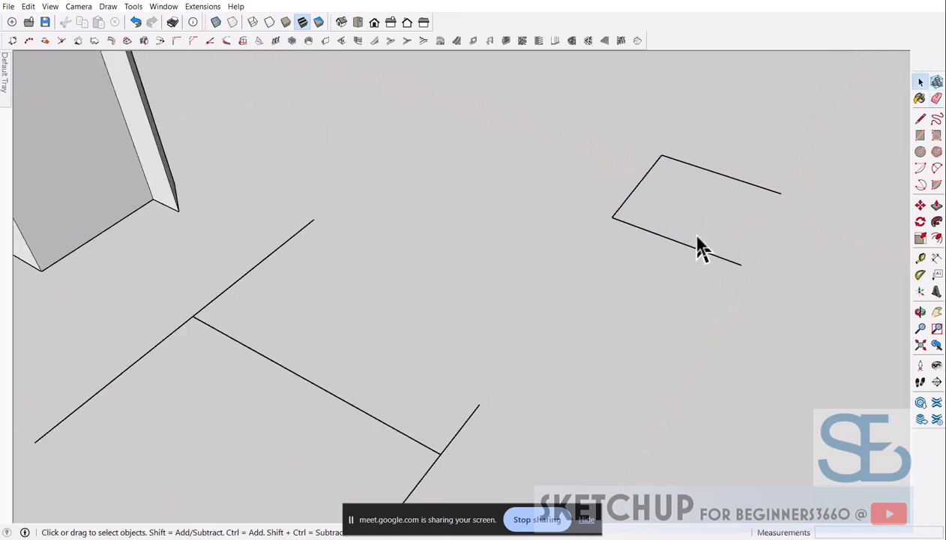
Try the standard Offset tool on a single edge of the open outline, then on two of its connected edges.
{"action": "left_click", "coordinate": [733, 259]}
{"action": "left_click", "coordinate": [936, 237]}
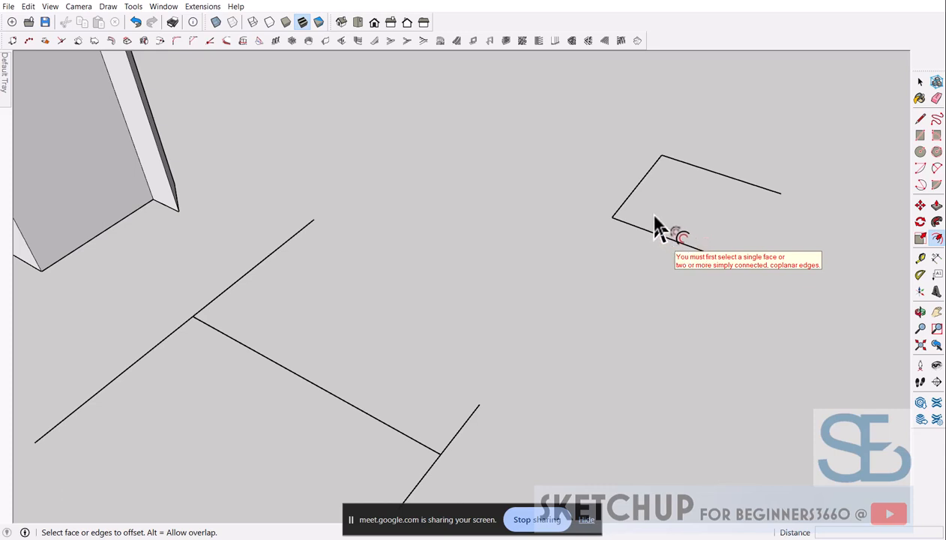
{"action": "key", "text": "space"}
{"action": "left_click_drag", "start_coordinate": [673, 132], "coordinate": [647, 179]}
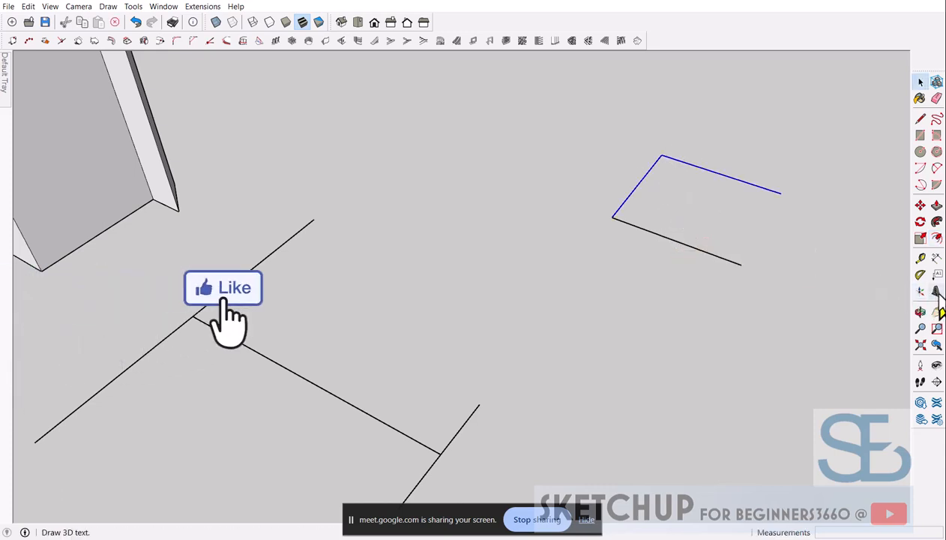
{"action": "left_click", "coordinate": [935, 237]}
{"action": "left_click", "coordinate": [702, 182]}
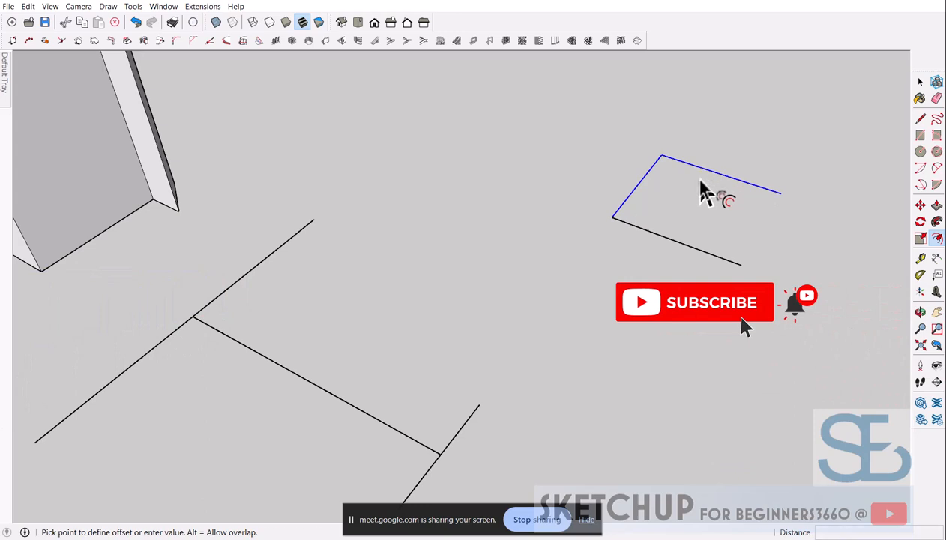
{"action": "key", "text": "space"}
{"action": "left_click", "coordinate": [691, 215]}
{"action": "scroll", "coordinate": [580, 273], "scroll_direction": "down", "scroll_amount": 3}
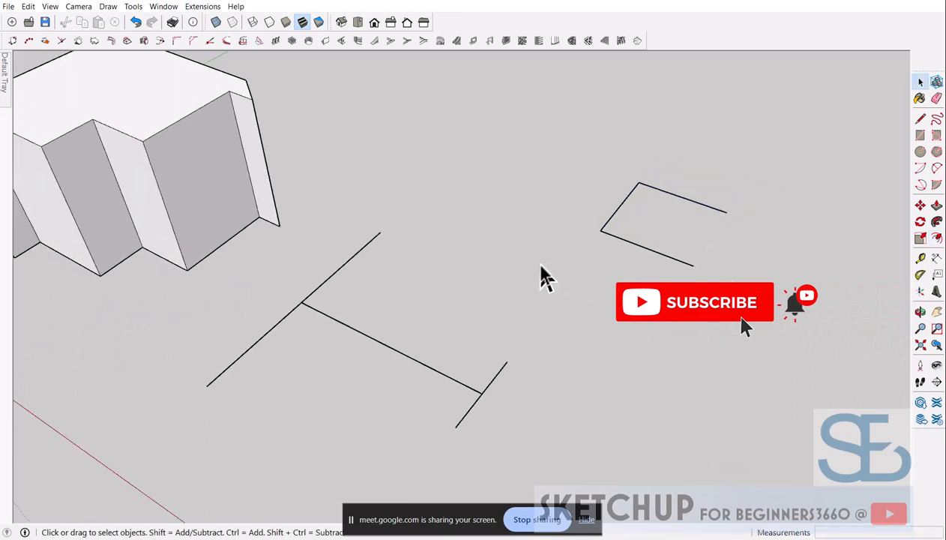
{"action": "scroll", "coordinate": [646, 230], "scroll_direction": "up", "scroll_amount": 2}
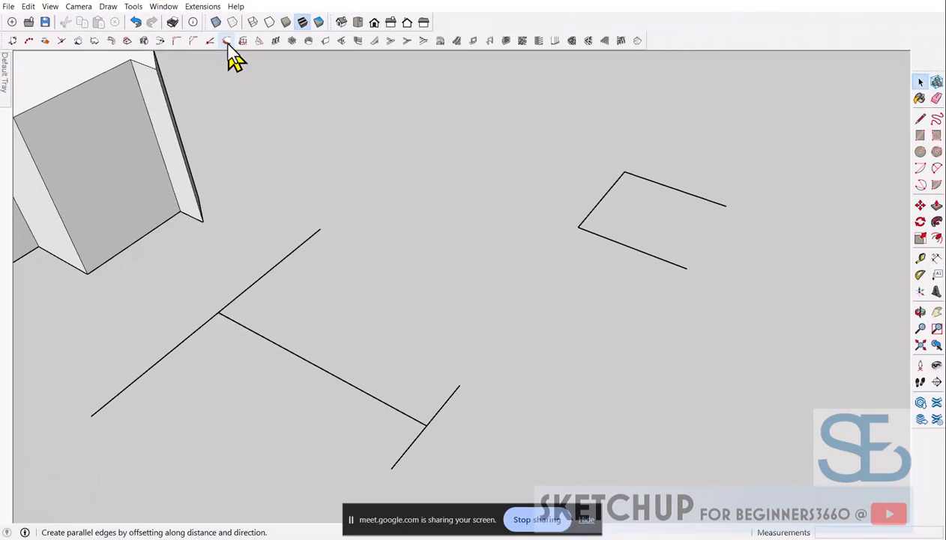
Set the offset distance of the 1001bit Offset edge tool to 3".
{"action": "left_click", "coordinate": [228, 42]}
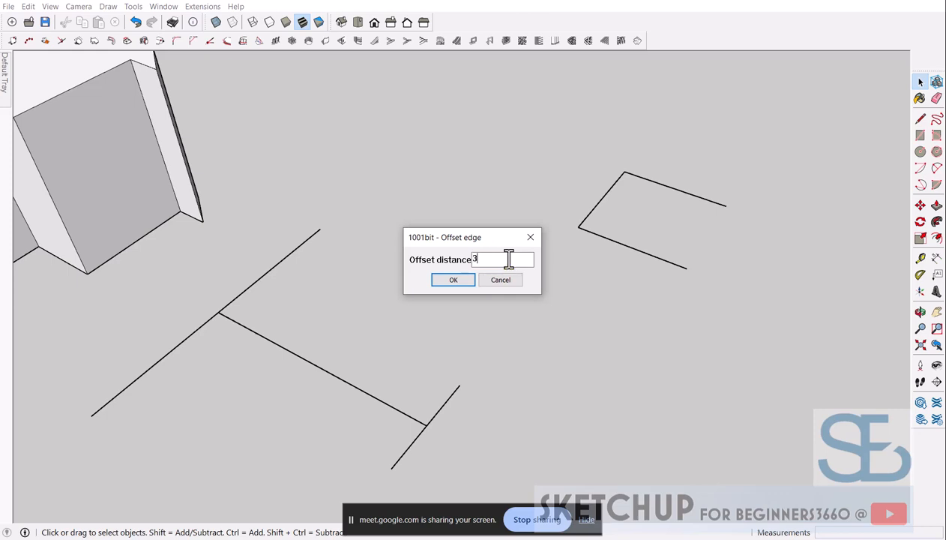
{"action": "type", "text": "3"}
{"action": "left_click", "coordinate": [463, 283]}
{"action": "scroll", "coordinate": [607, 238], "scroll_direction": "up", "scroll_amount": 4}
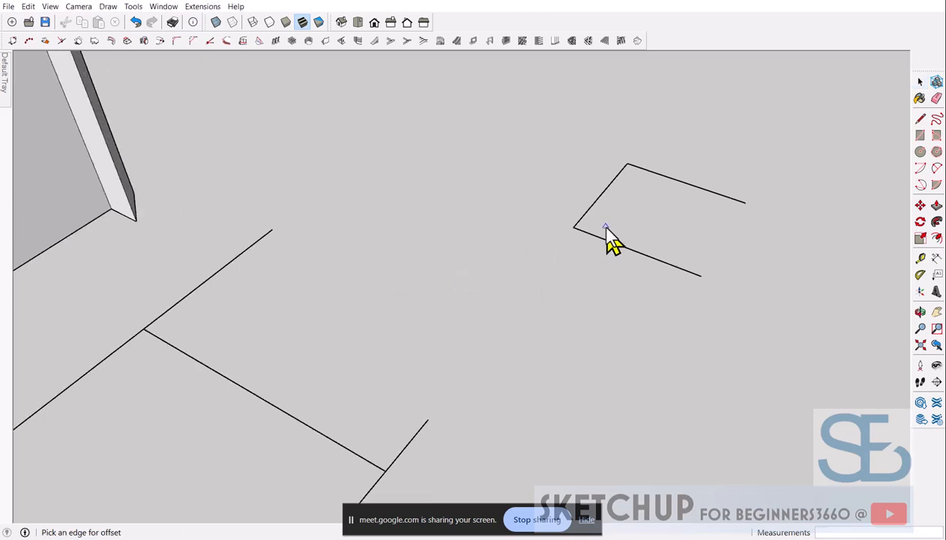
{"action": "scroll", "coordinate": [598, 218], "scroll_direction": "up", "scroll_amount": 2}
{"action": "scroll", "coordinate": [569, 221], "scroll_direction": "down", "scroll_amount": 3}
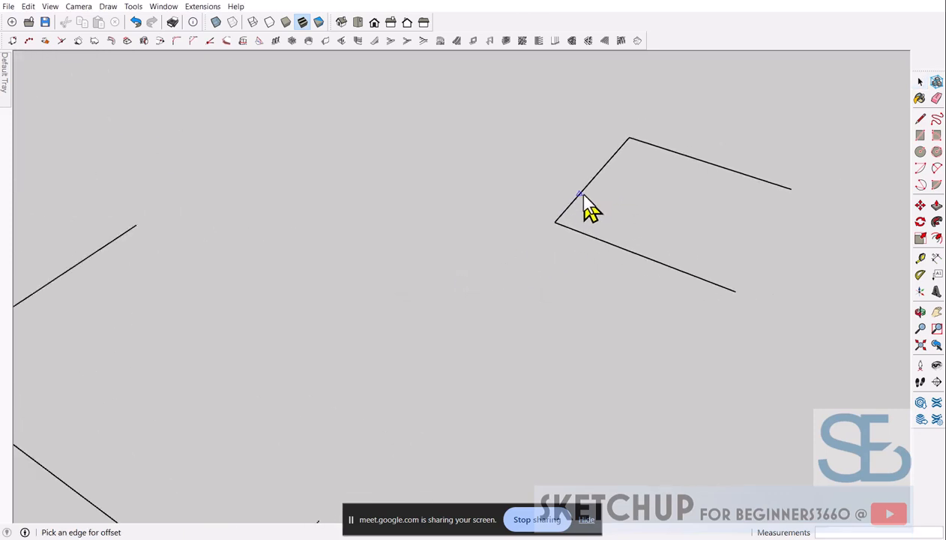
{"action": "scroll", "coordinate": [323, 358], "scroll_direction": "up", "scroll_amount": 3}
{"action": "scroll", "coordinate": [322, 341], "scroll_direction": "up", "scroll_amount": 1}
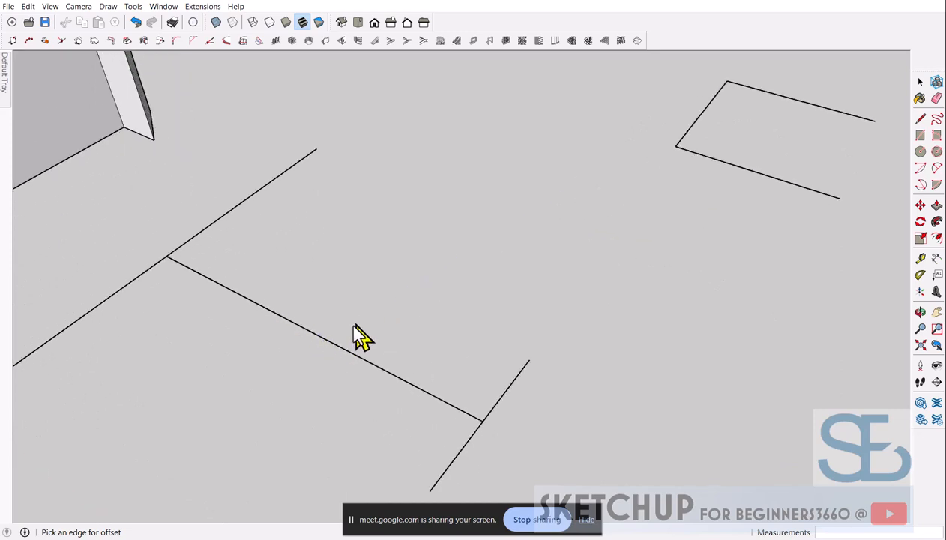
{"action": "scroll", "coordinate": [378, 324], "scroll_direction": "down", "scroll_amount": 2}
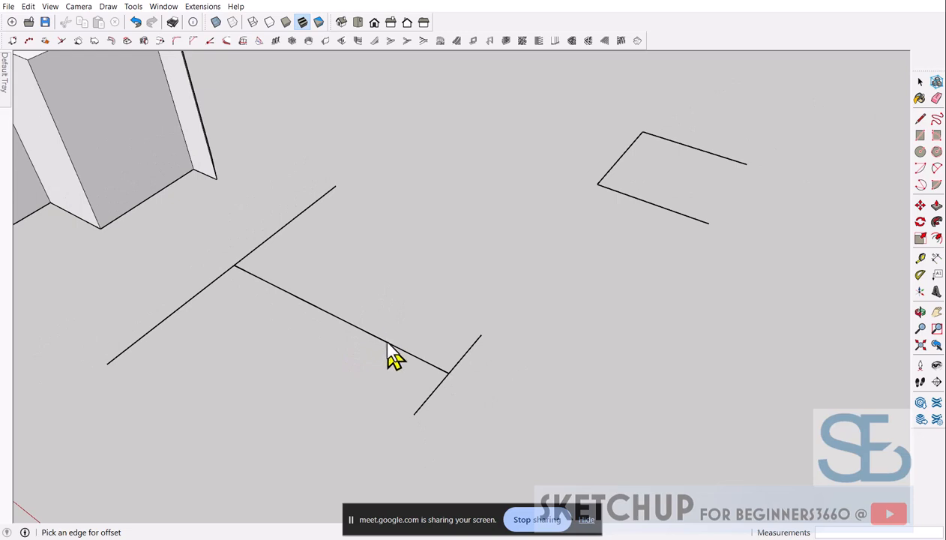
{"action": "scroll", "coordinate": [398, 329], "scroll_direction": "down", "scroll_amount": 1}
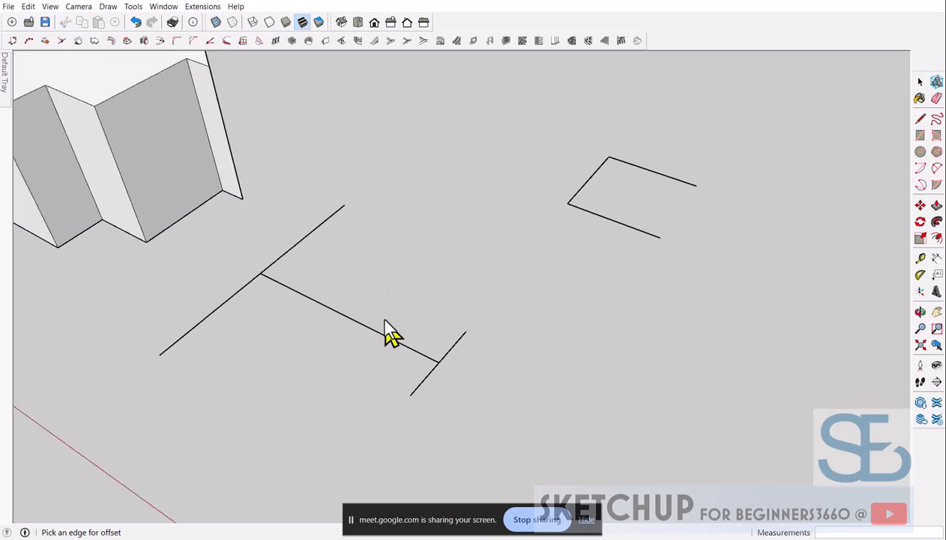
{"action": "key", "text": "space"}
{"action": "scroll", "coordinate": [386, 341], "scroll_direction": "up", "scroll_amount": 4}
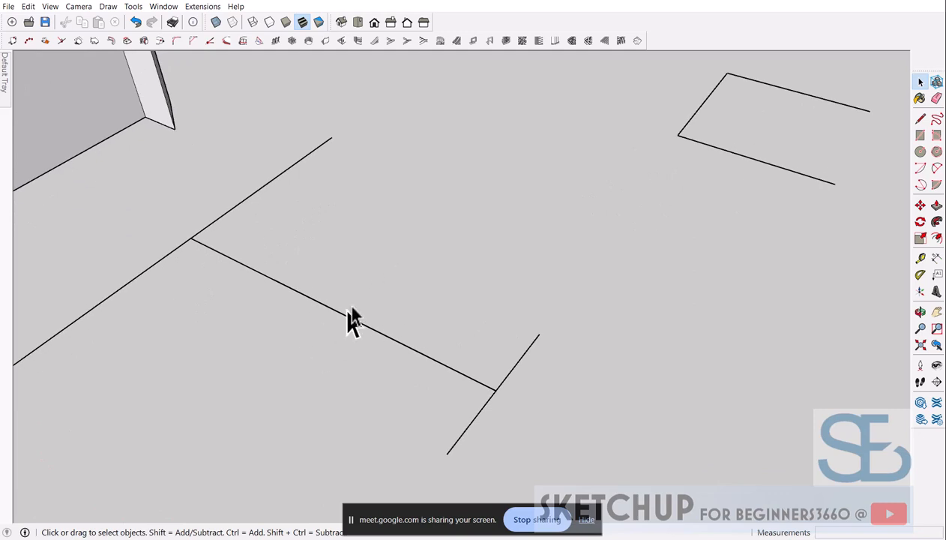
{"action": "left_click", "coordinate": [226, 41]}
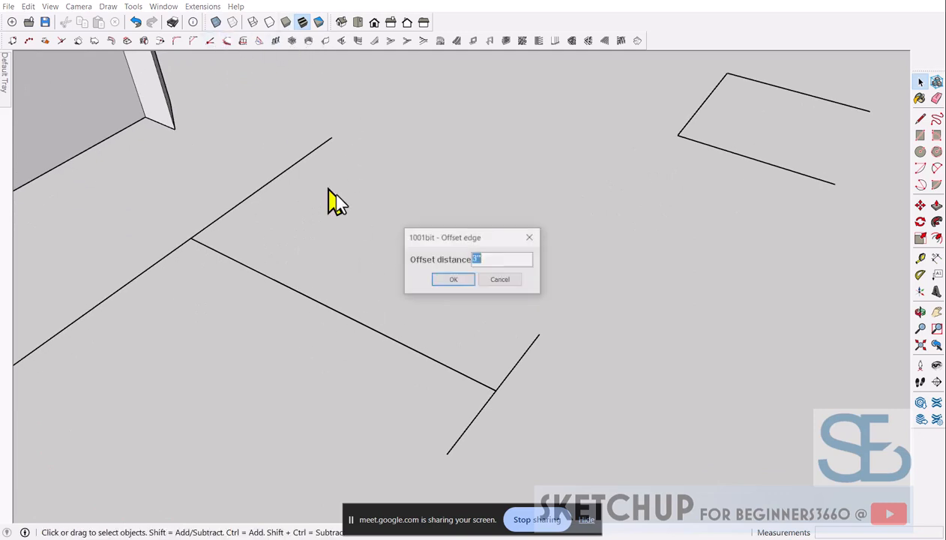
{"action": "left_click", "coordinate": [453, 280]}
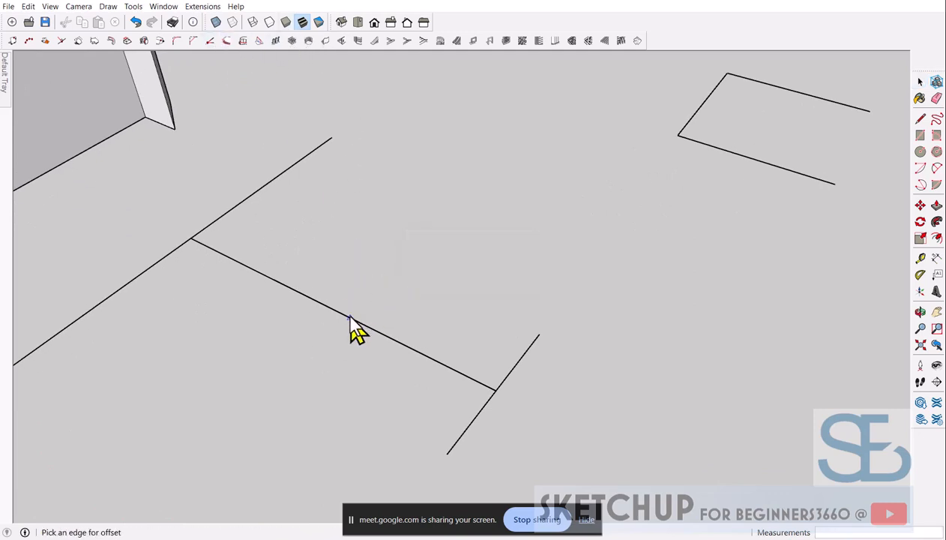
{"action": "scroll", "coordinate": [386, 296], "scroll_direction": "down", "scroll_amount": 3}
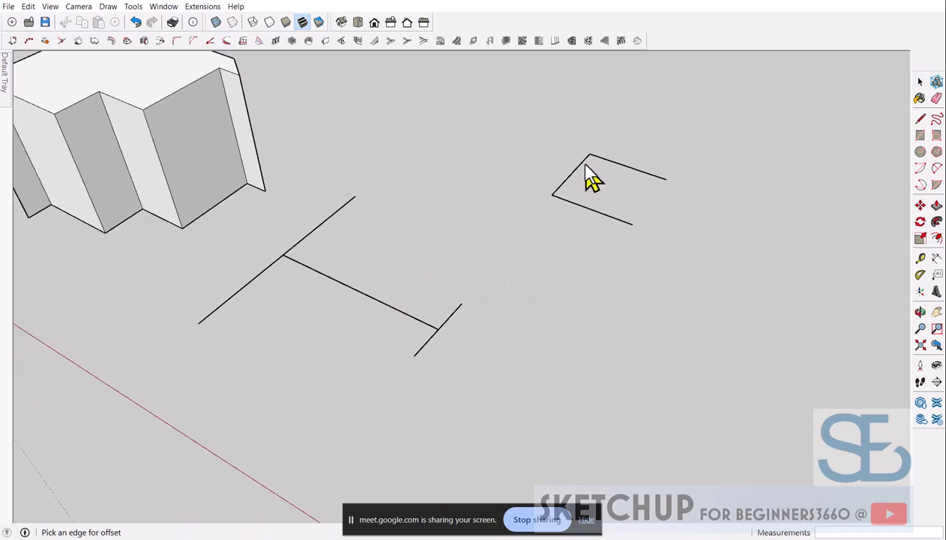
{"action": "scroll", "coordinate": [585, 183], "scroll_direction": "up", "scroll_amount": 4}
{"action": "key", "text": "space"}
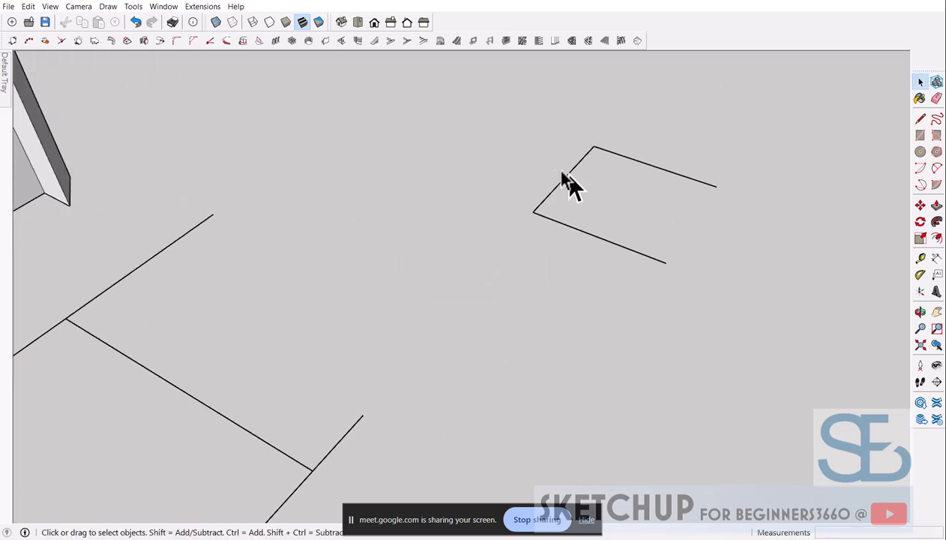
Offset each of the open outline's three edges inward by 3" with the 1001bit Offset edge tool.
{"action": "left_click", "coordinate": [227, 42]}
{"action": "left_click", "coordinate": [453, 280]}
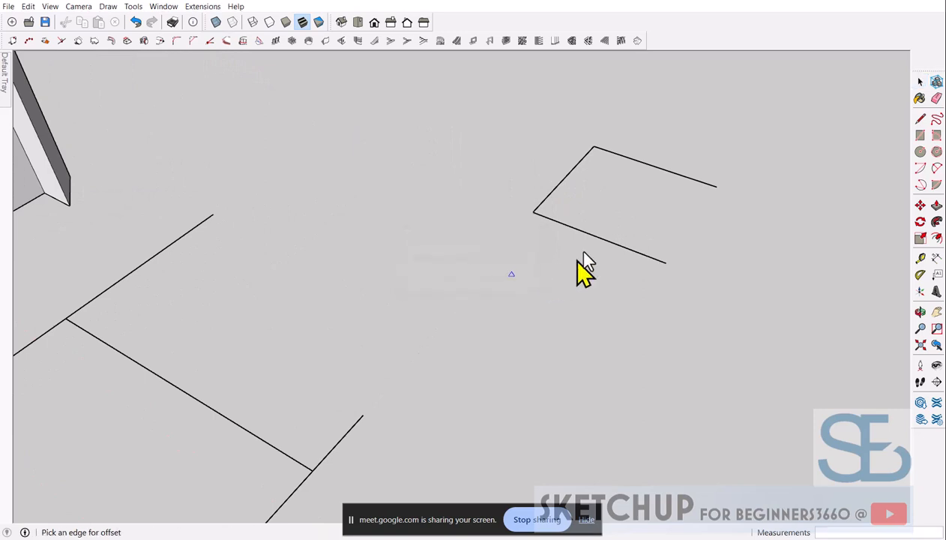
{"action": "scroll", "coordinate": [583, 239], "scroll_direction": "up", "scroll_amount": 1}
{"action": "left_click", "coordinate": [583, 236]}
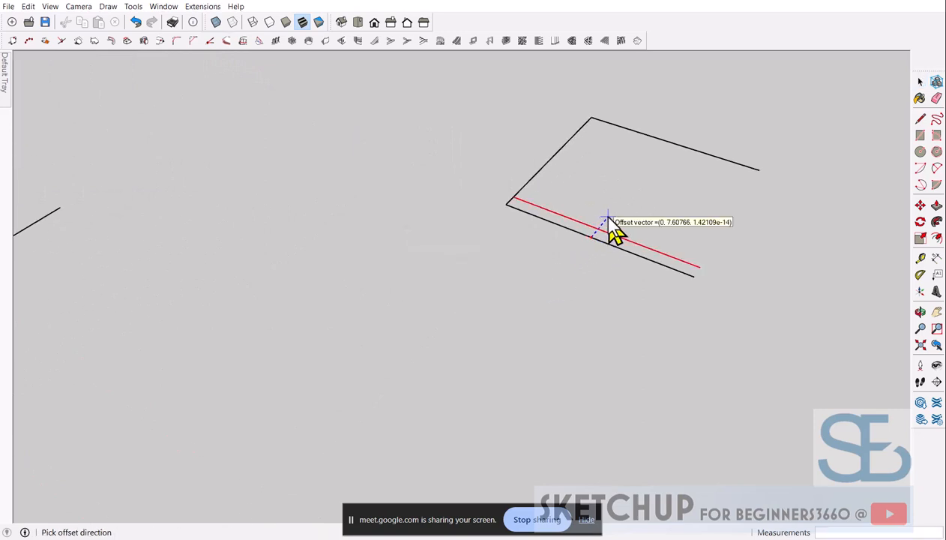
{"action": "left_click", "coordinate": [608, 233]}
{"action": "left_click", "coordinate": [666, 141]}
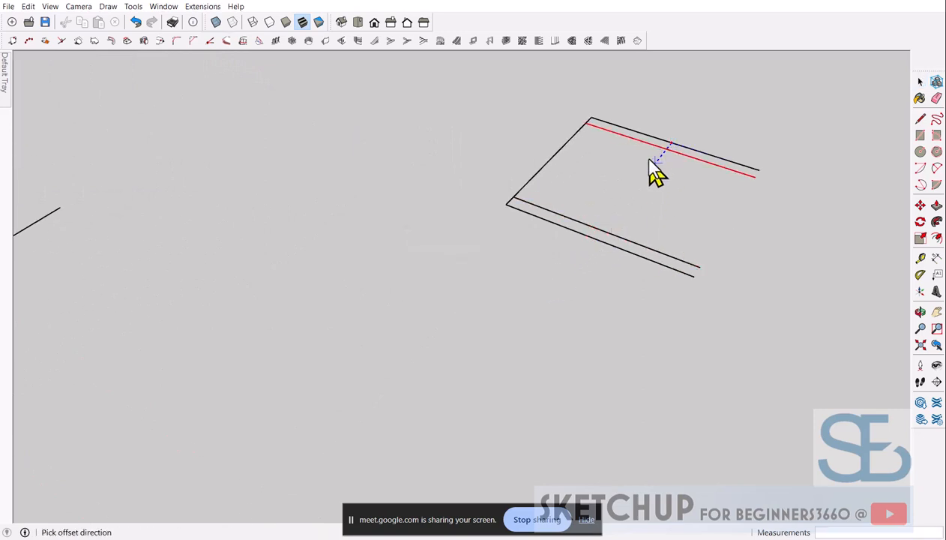
{"action": "left_click", "coordinate": [646, 161]}
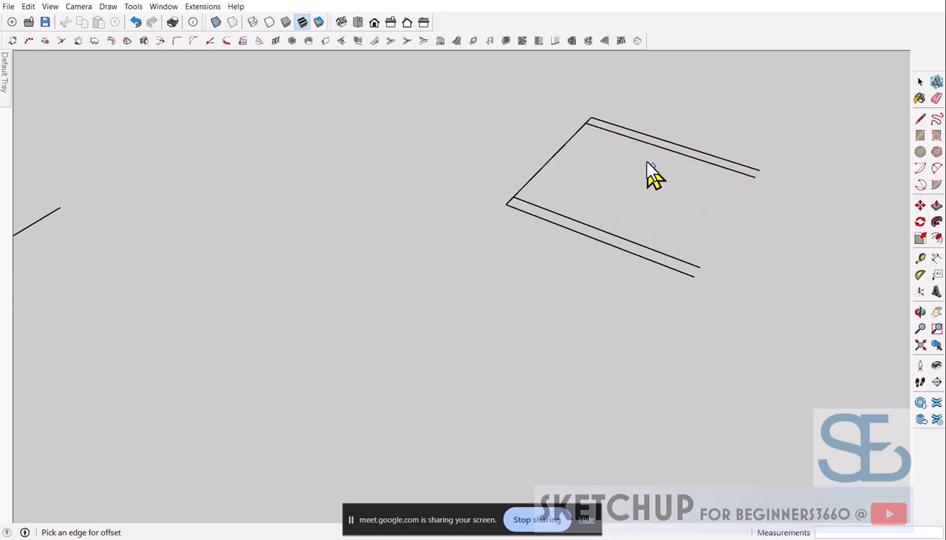
{"action": "left_click", "coordinate": [561, 148]}
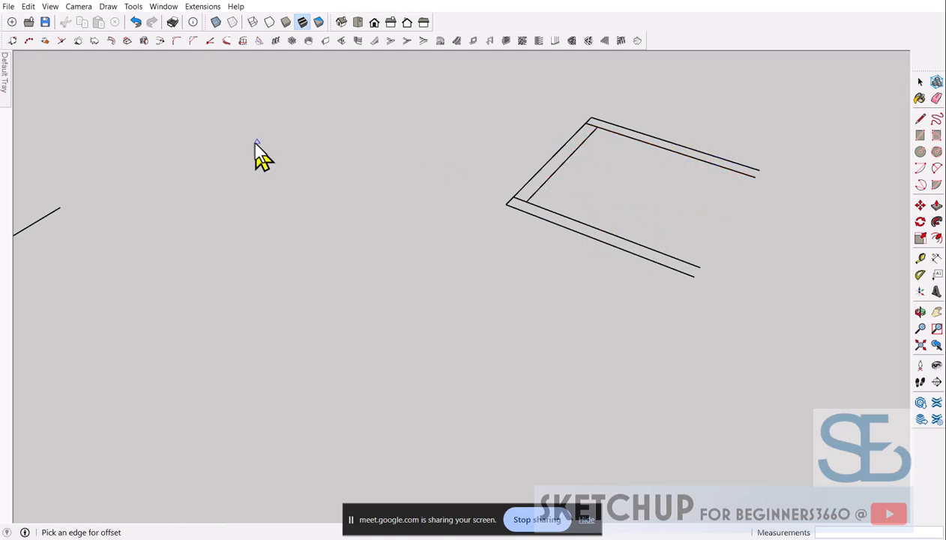
{"action": "scroll", "coordinate": [277, 157], "scroll_direction": "down", "scroll_amount": 2}
{"action": "scroll", "coordinate": [471, 157], "scroll_direction": "up", "scroll_amount": 2}
{"action": "scroll", "coordinate": [468, 157], "scroll_direction": "up", "scroll_amount": 1}
{"action": "scroll", "coordinate": [468, 159], "scroll_direction": "down", "scroll_amount": 5}
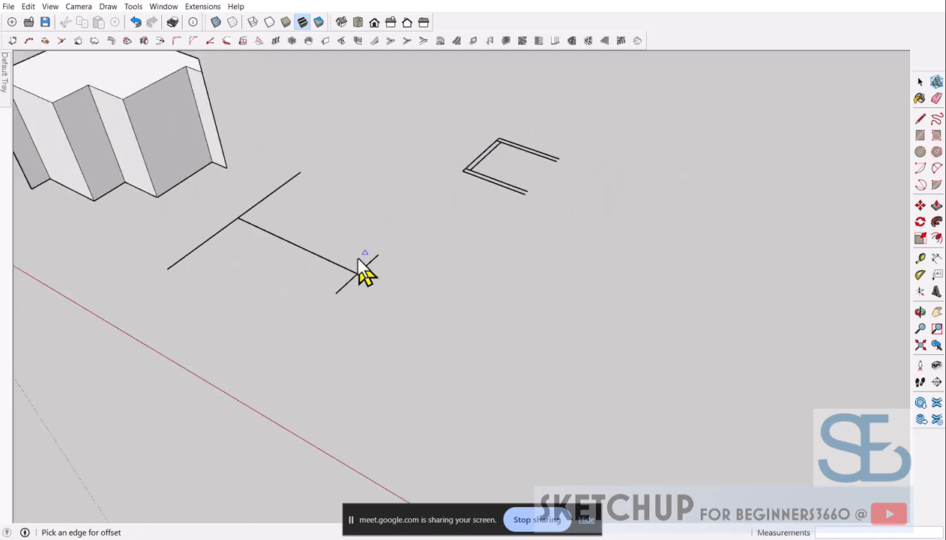
{"action": "scroll", "coordinate": [352, 273], "scroll_direction": "down", "scroll_amount": 1}
{"action": "key", "text": "space"}
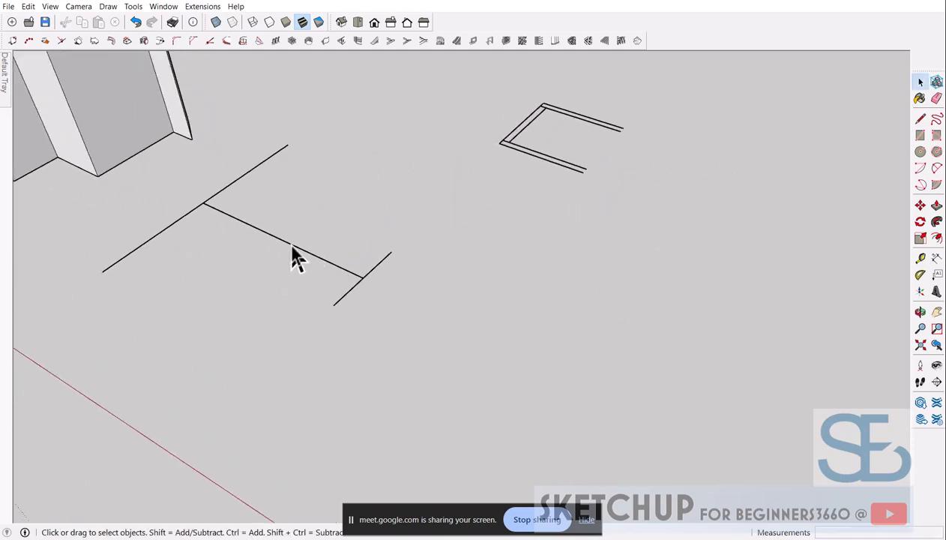
{"action": "left_click", "coordinate": [290, 248]}
{"action": "scroll", "coordinate": [291, 248], "scroll_direction": "up", "scroll_amount": 2}
{"action": "left_click", "coordinate": [306, 225]}
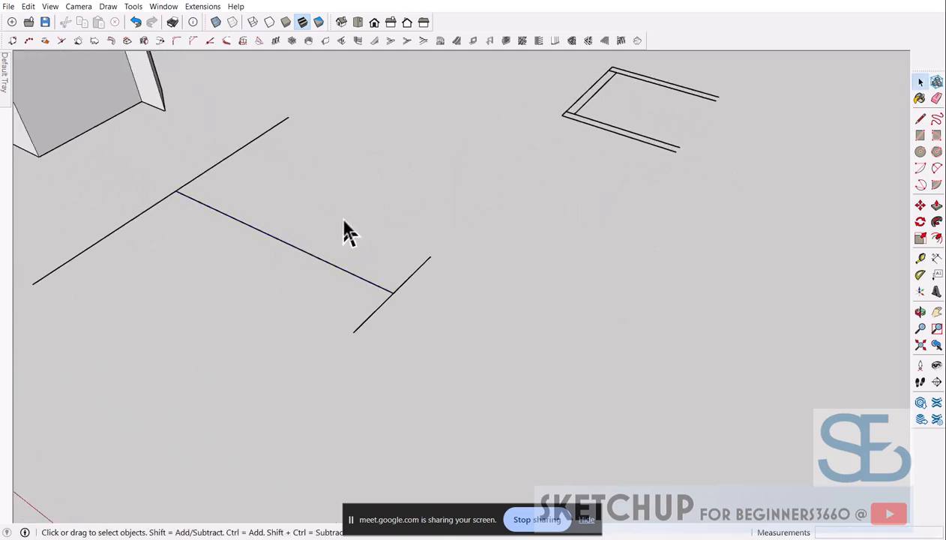
{"action": "left_click", "coordinate": [226, 41]}
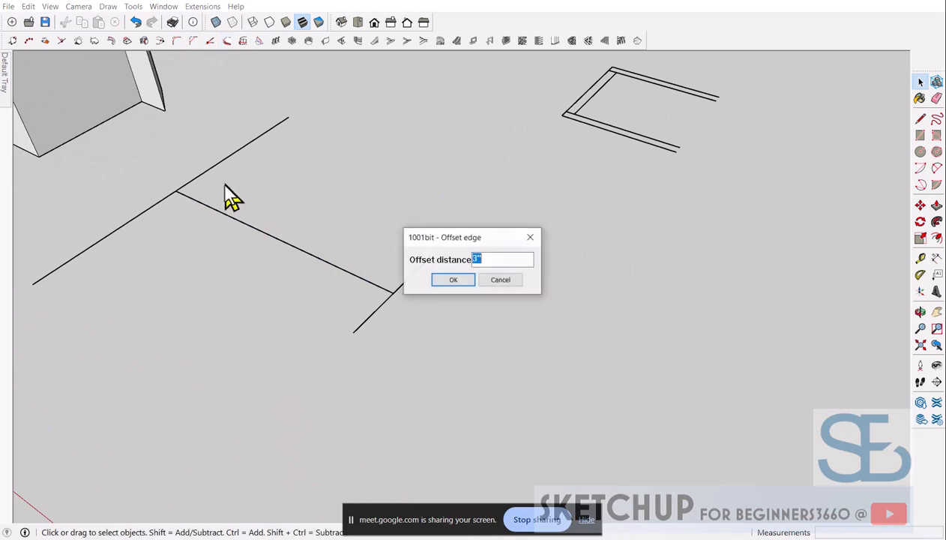
{"action": "left_click", "coordinate": [449, 280]}
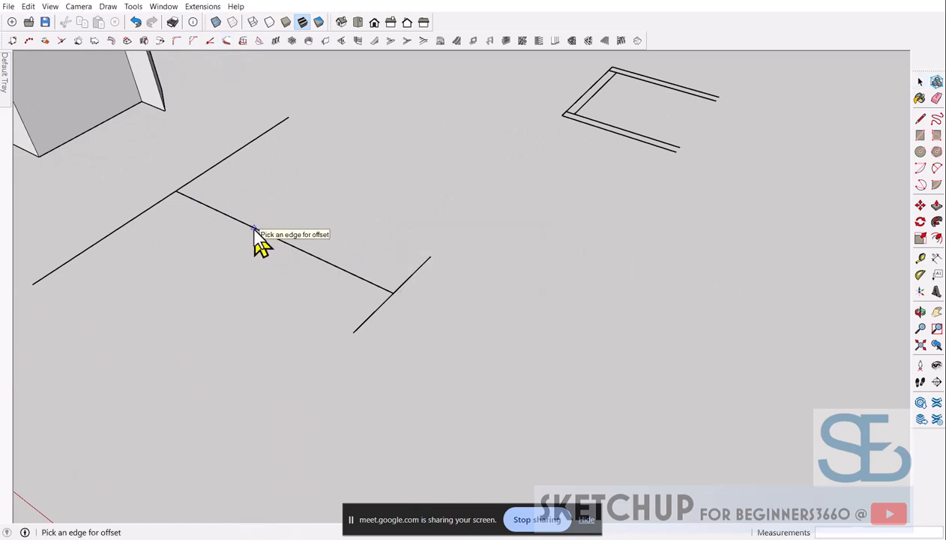
{"action": "scroll", "coordinate": [255, 233], "scroll_direction": "down", "scroll_amount": 5}
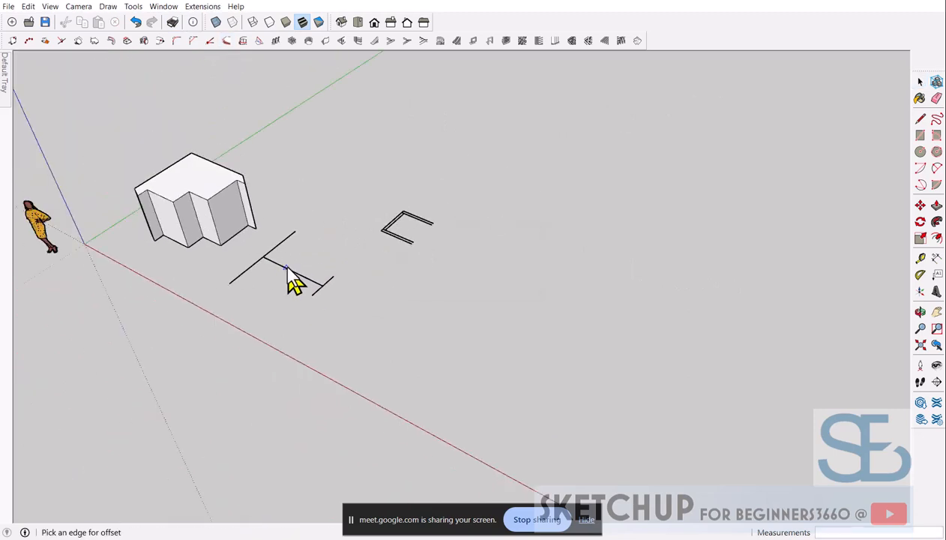
{"action": "key", "text": "space"}
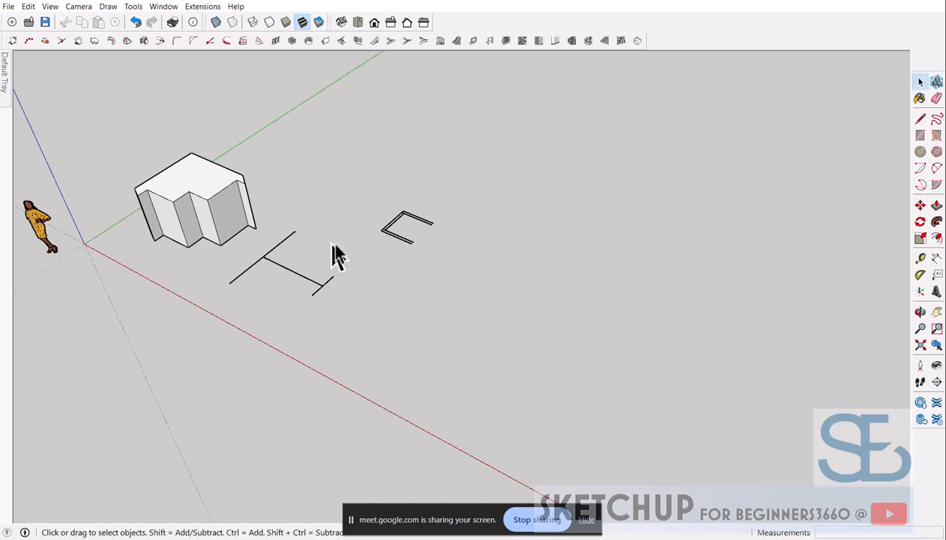
{"action": "scroll", "coordinate": [404, 228], "scroll_direction": "up", "scroll_amount": 2}
{"action": "scroll", "coordinate": [402, 245], "scroll_direction": "down", "scroll_amount": 3}
{"action": "scroll", "coordinate": [401, 256], "scroll_direction": "up", "scroll_amount": 6}
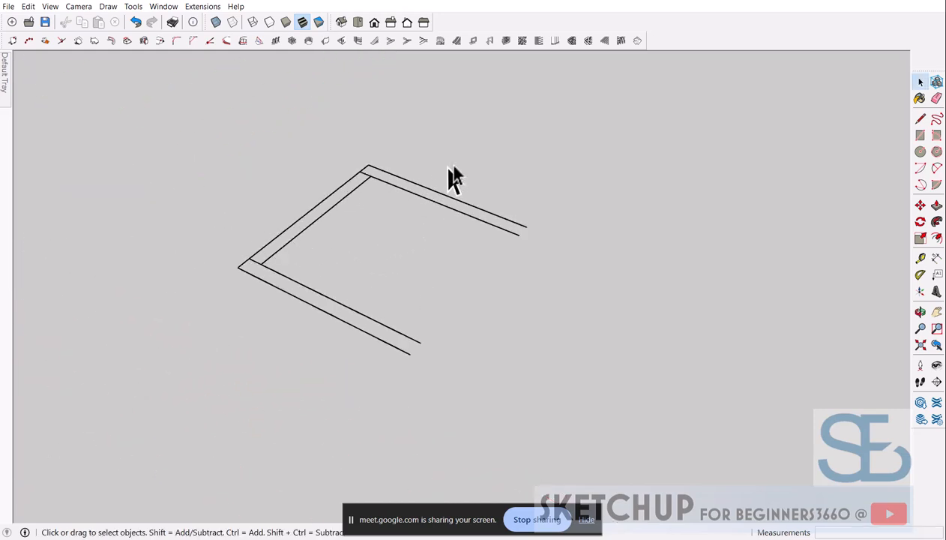
{"action": "scroll", "coordinate": [453, 146], "scroll_direction": "down", "scroll_amount": 3}
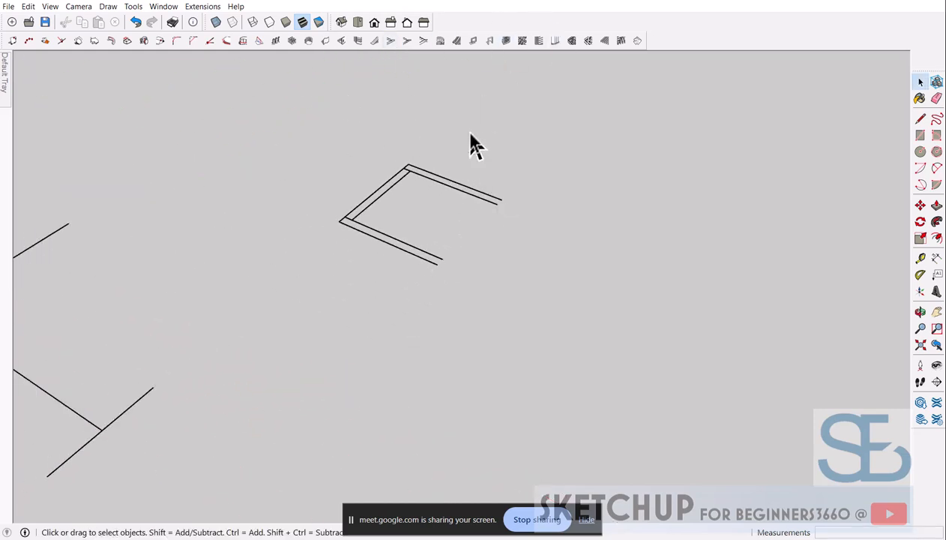
{"action": "scroll", "coordinate": [517, 186], "scroll_direction": "down", "scroll_amount": 2}
{"action": "scroll", "coordinate": [458, 163], "scroll_direction": "up", "scroll_amount": 2}
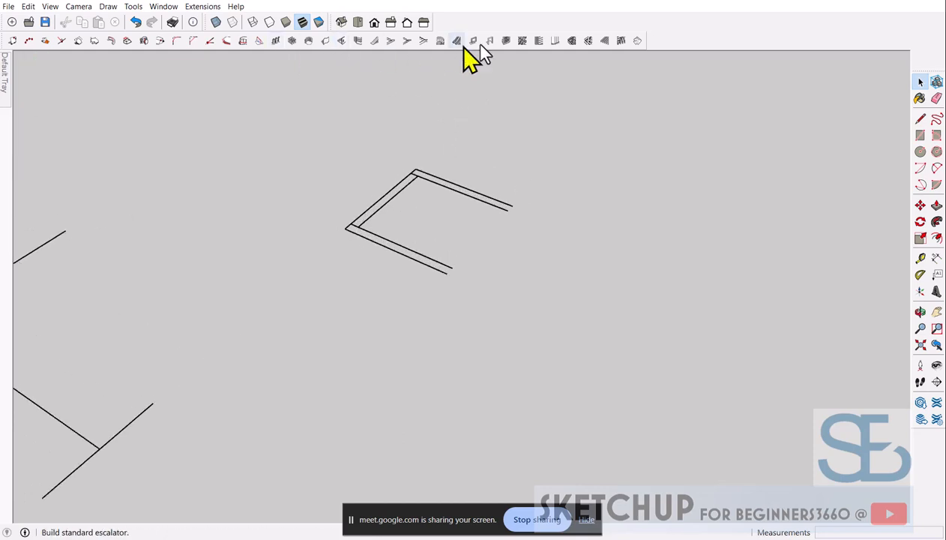
Try erasing the overhanging stub of the inner offset line at the outline's upper corner.
{"action": "scroll", "coordinate": [592, 217], "scroll_direction": "down", "scroll_amount": 5}
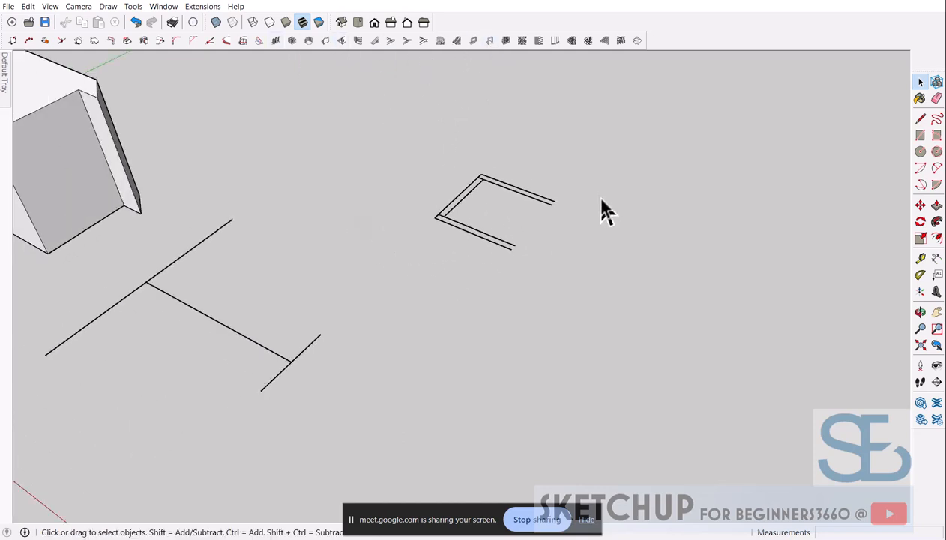
{"action": "scroll", "coordinate": [534, 200], "scroll_direction": "up", "scroll_amount": 3}
{"action": "scroll", "coordinate": [547, 186], "scroll_direction": "down", "scroll_amount": 2}
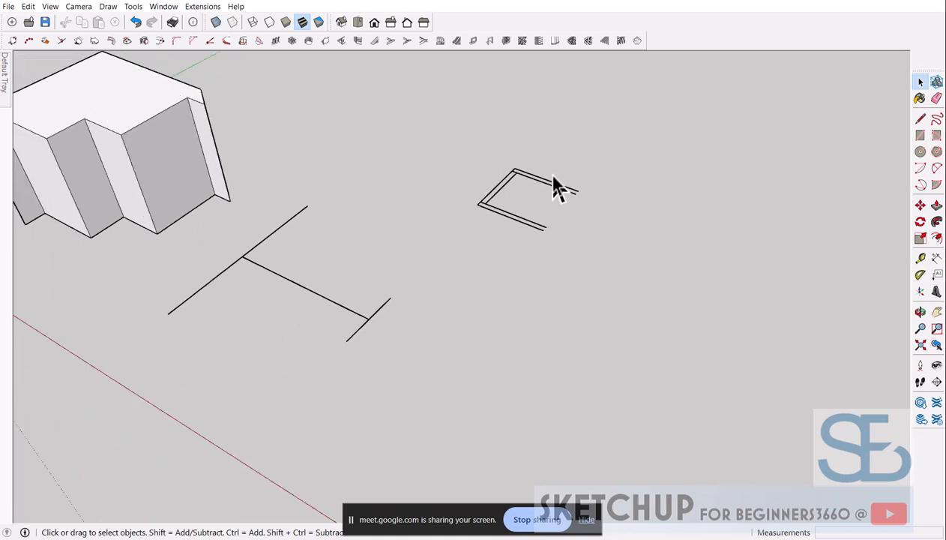
{"action": "scroll", "coordinate": [555, 186], "scroll_direction": "up", "scroll_amount": 2}
{"action": "scroll", "coordinate": [452, 193], "scroll_direction": "up", "scroll_amount": 6}
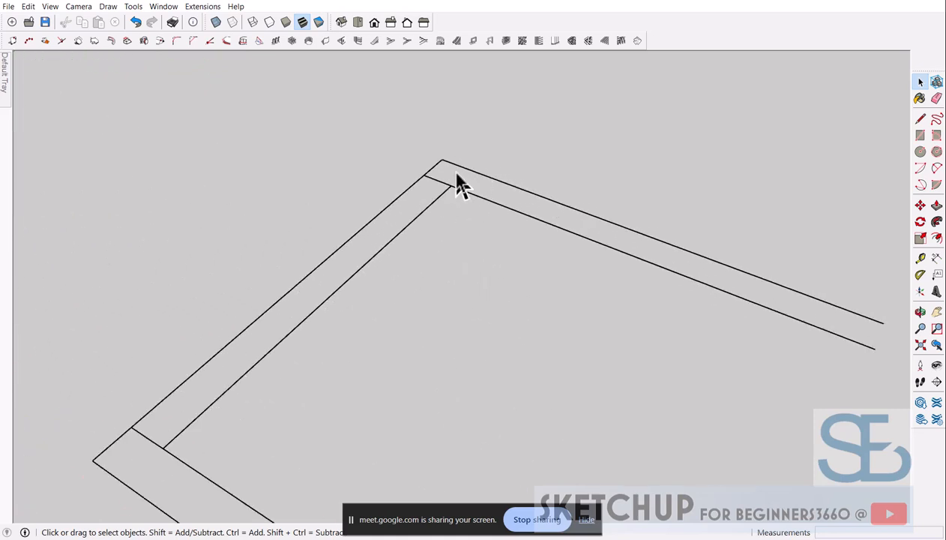
{"action": "scroll", "coordinate": [449, 184], "scroll_direction": "down", "scroll_amount": 2}
{"action": "key", "text": "e"}
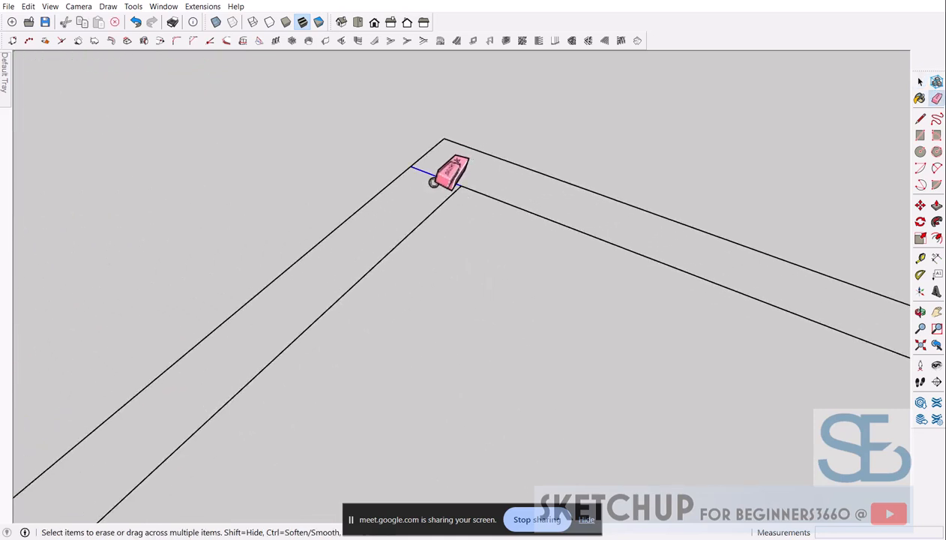
{"action": "left_click", "coordinate": [433, 183]}
{"action": "key", "text": "space"}
{"action": "scroll", "coordinate": [476, 164], "scroll_direction": "down", "scroll_amount": 1}
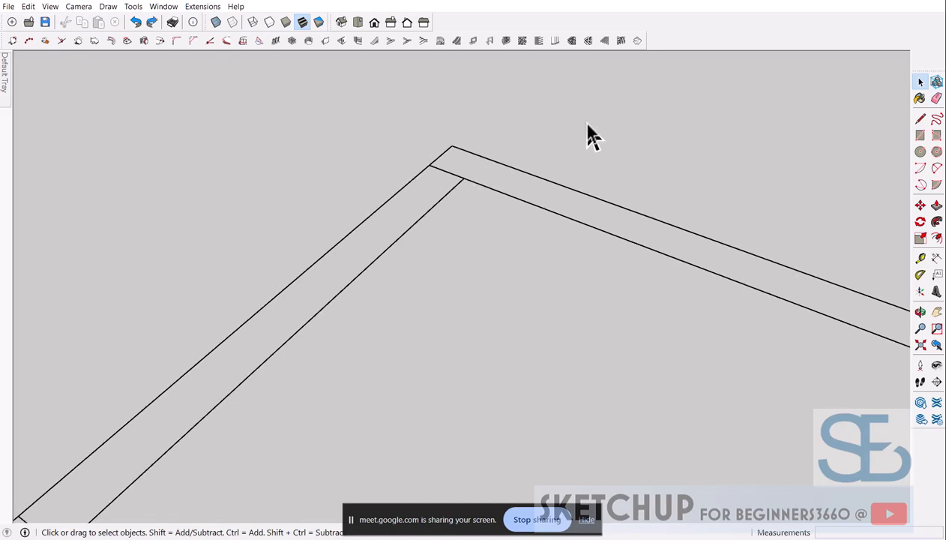
Try the 1001bit Fillet tool on the two inner offset edges where they cross at the upper corner.
{"action": "scroll", "coordinate": [457, 172], "scroll_direction": "up", "scroll_amount": 3}
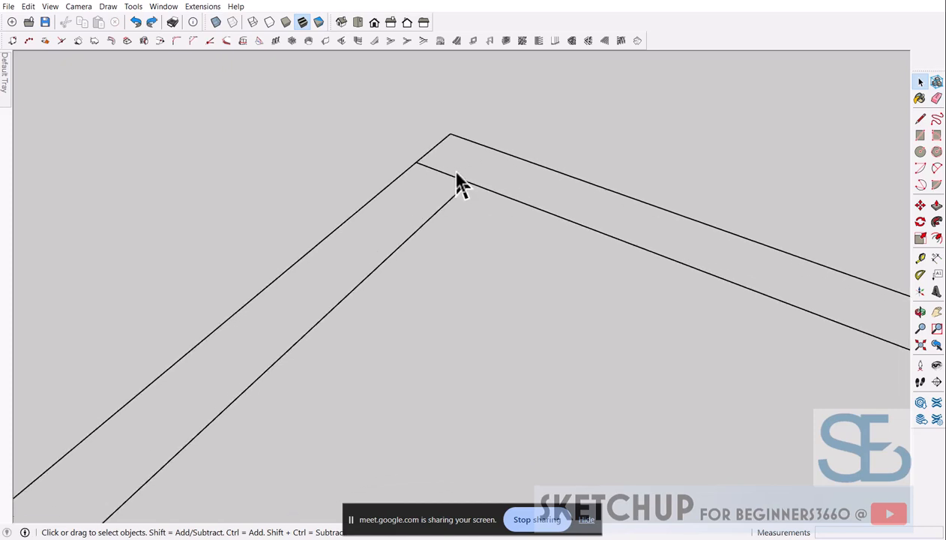
{"action": "left_click", "coordinate": [177, 40]}
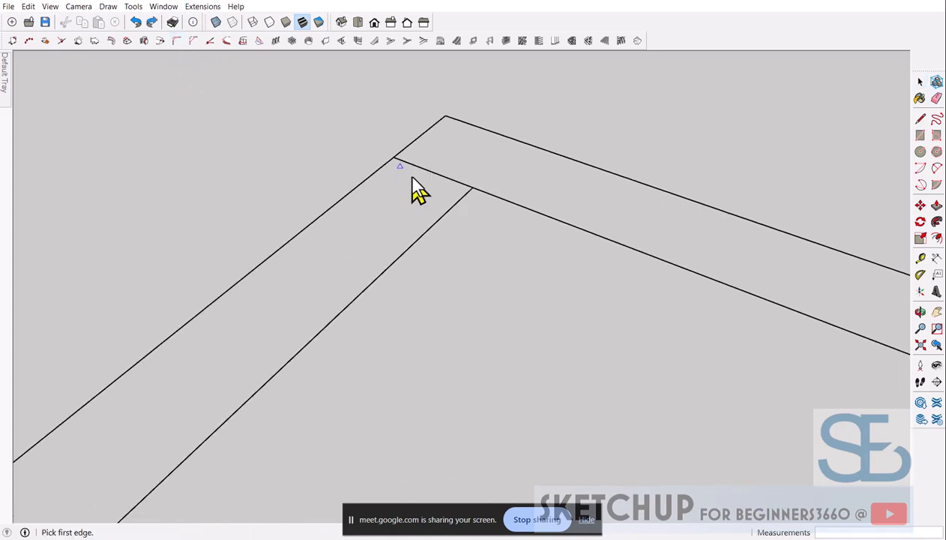
{"action": "left_click", "coordinate": [450, 209]}
{"action": "left_click", "coordinate": [492, 197]}
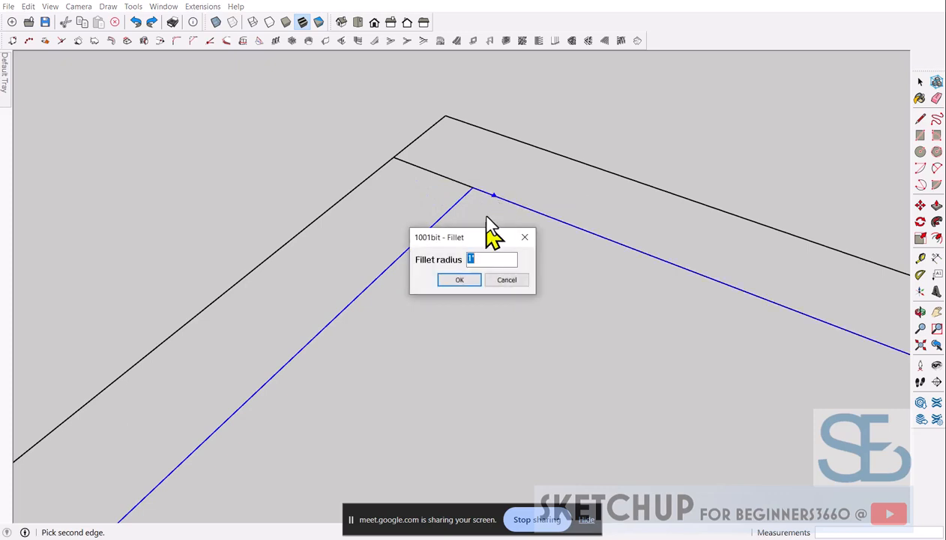
{"action": "left_click", "coordinate": [459, 282]}
Erase the stub of inner line that overhangs the crossing at the outline's upper corner.
{"action": "key", "text": "e"}
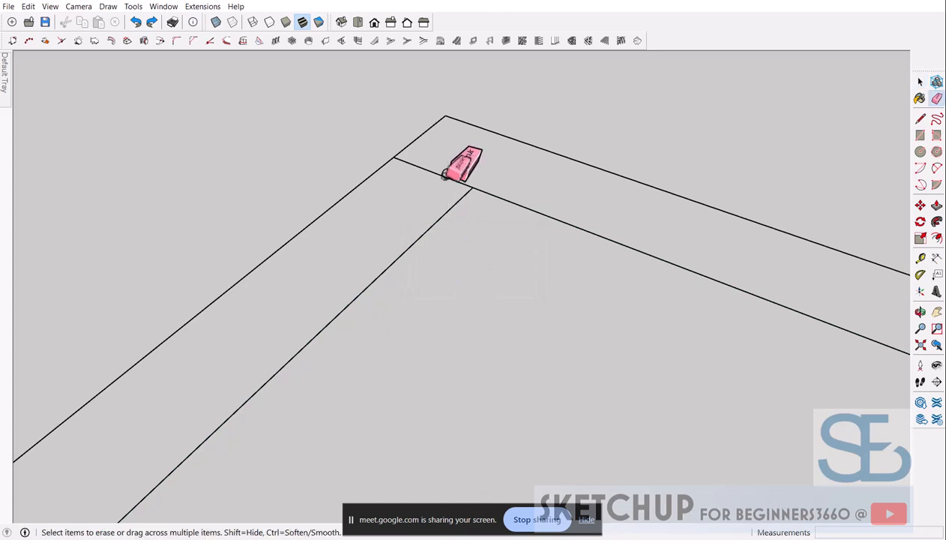
{"action": "left_click", "coordinate": [445, 176]}
{"action": "mouse_move", "coordinate": [380, 148]}
{"action": "middle_mouse_down"}
{"action": "mouse_move", "coordinate": [412, 169]}
{"action": "mouse_move", "coordinate": [429, 165]}
{"action": "middle_mouse_up"}
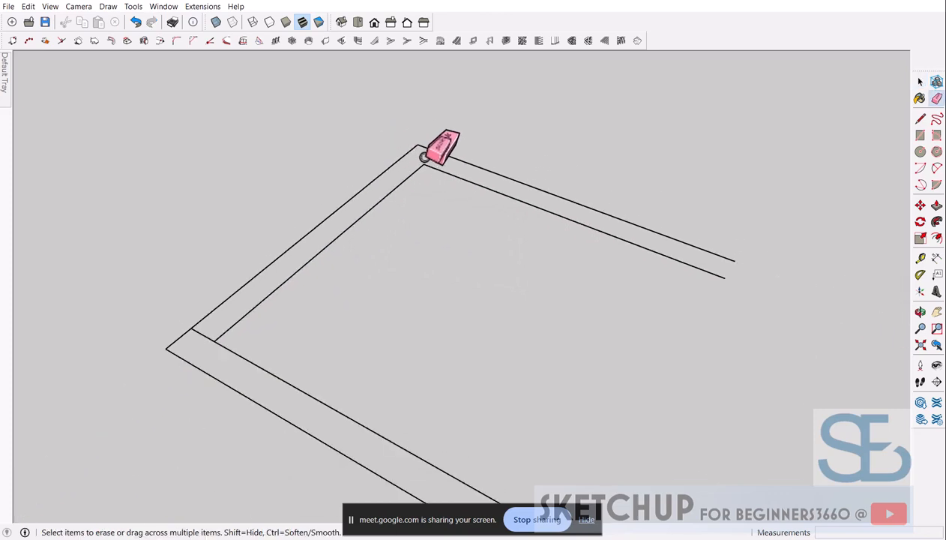
Inspect the corners and open ends of the double-line outline.
{"action": "scroll", "coordinate": [330, 252], "scroll_direction": "down", "scroll_amount": 2}
{"action": "scroll", "coordinate": [245, 306], "scroll_direction": "up", "scroll_amount": 4}
{"action": "scroll", "coordinate": [252, 277], "scroll_direction": "down", "scroll_amount": 2}
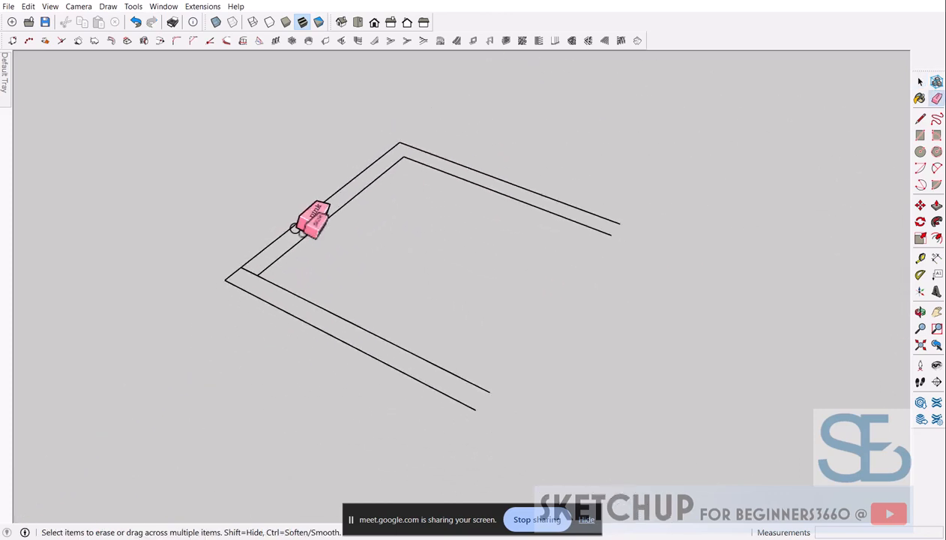
{"action": "scroll", "coordinate": [298, 228], "scroll_direction": "down", "scroll_amount": 2}
{"action": "scroll", "coordinate": [521, 259], "scroll_direction": "up", "scroll_amount": 5}
{"action": "scroll", "coordinate": [521, 206], "scroll_direction": "up", "scroll_amount": 3}
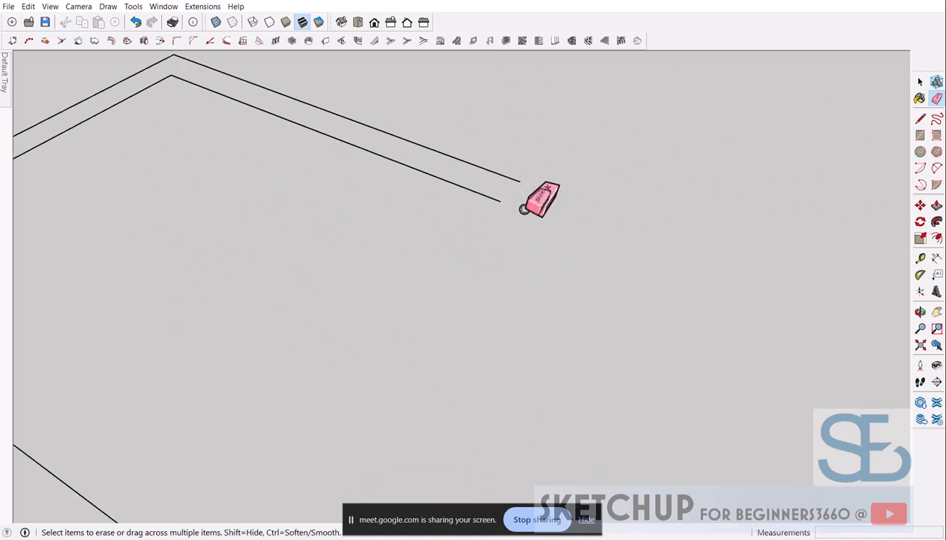
{"action": "scroll", "coordinate": [525, 204], "scroll_direction": "down", "scroll_amount": 5}
{"action": "key", "text": "space"}
{"action": "scroll", "coordinate": [528, 174], "scroll_direction": "down", "scroll_amount": 3}
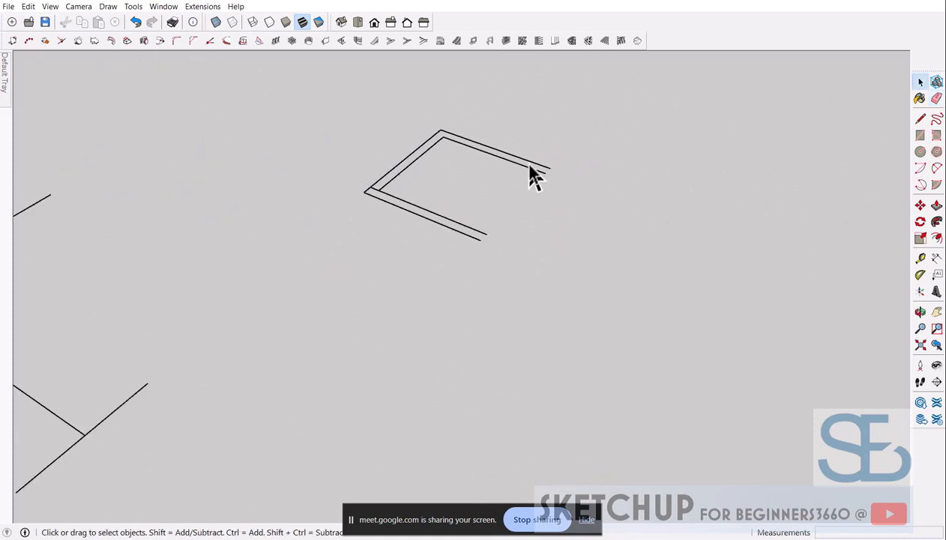
Try the 1001bit Fillet tool on the connecting line's end segment and the short cross line it meets.
{"action": "scroll", "coordinate": [211, 376], "scroll_direction": "down", "scroll_amount": 2}
{"action": "scroll", "coordinate": [305, 306], "scroll_direction": "up", "scroll_amount": 5}
{"action": "scroll", "coordinate": [358, 283], "scroll_direction": "down", "scroll_amount": 2}
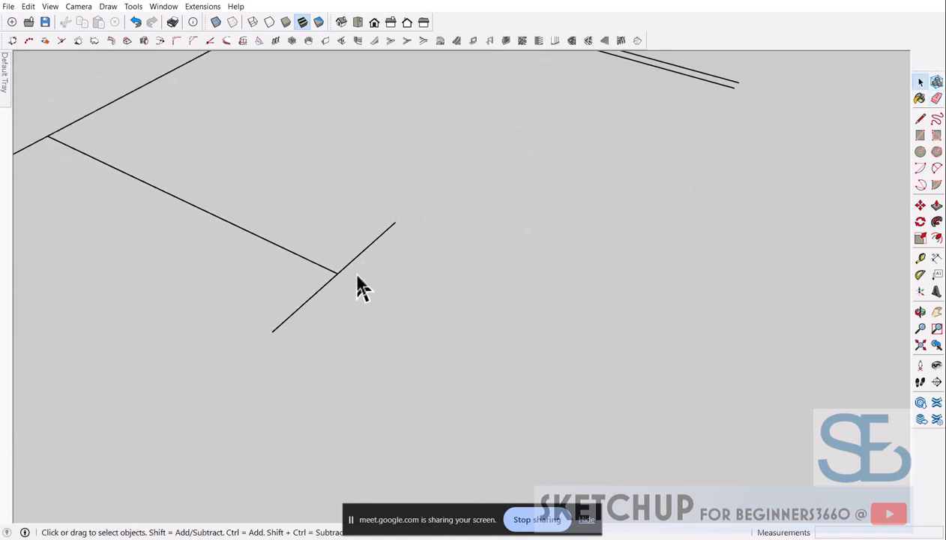
{"action": "left_click", "coordinate": [176, 40]}
{"action": "left_click", "coordinate": [318, 268]}
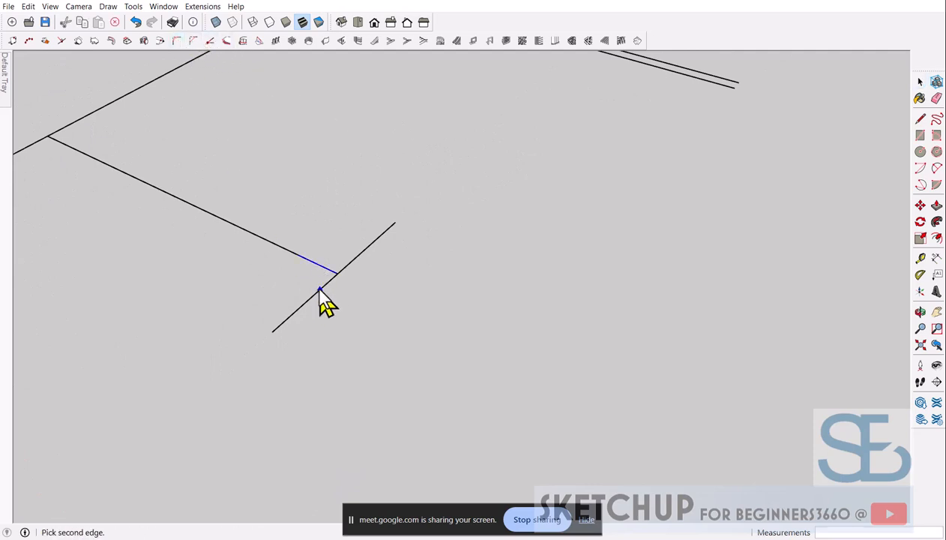
{"action": "left_click", "coordinate": [323, 293]}
{"action": "left_click", "coordinate": [448, 278]}
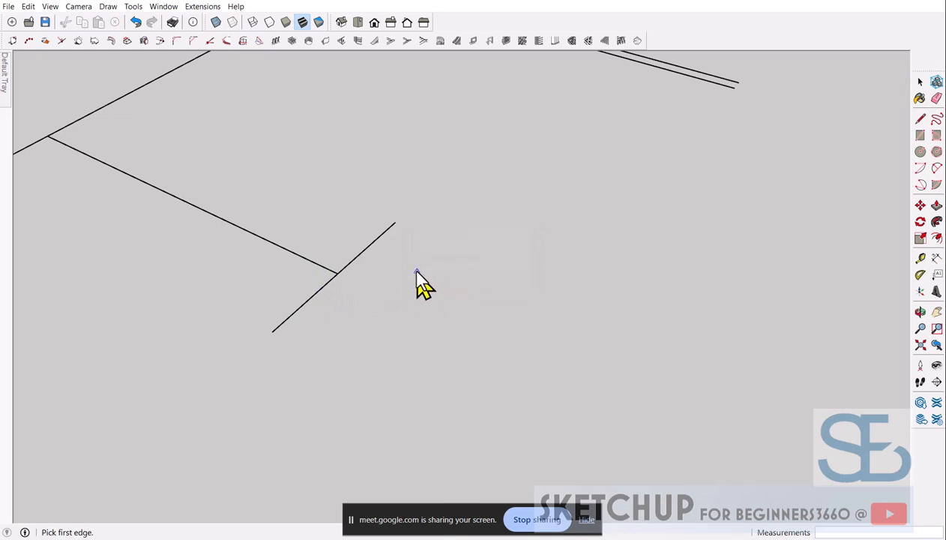
{"action": "key", "text": "space"}
Draw two separate, roughly perpendicular lines below the offset outline, leaving a gap between their nearest ends.
{"action": "scroll", "coordinate": [420, 315], "scroll_direction": "down", "scroll_amount": 3}
{"action": "scroll", "coordinate": [616, 148], "scroll_direction": "up", "scroll_amount": 3}
{"action": "middle_click_drag", "start_coordinate": [468, 180], "coordinate": [461, 239]}
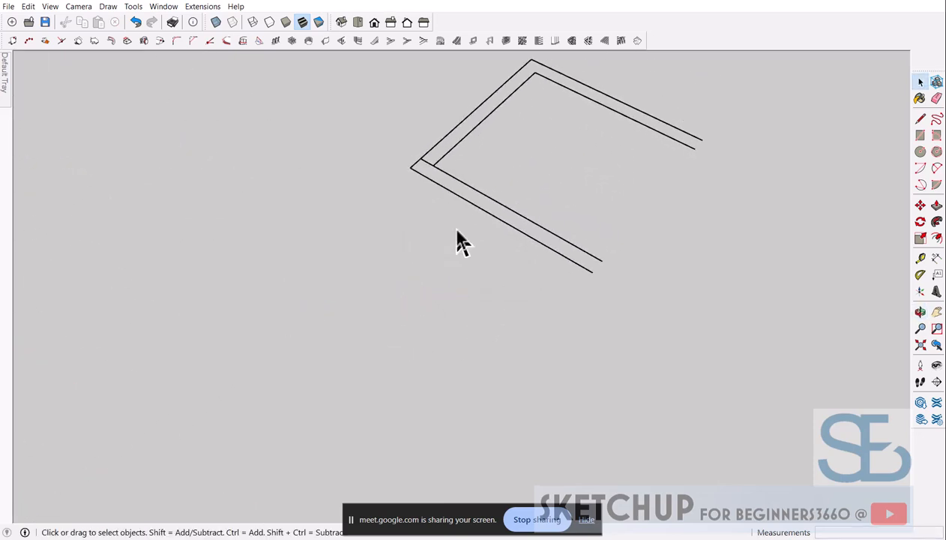
{"action": "key", "text": "l"}
{"action": "left_click", "coordinate": [404, 361]}
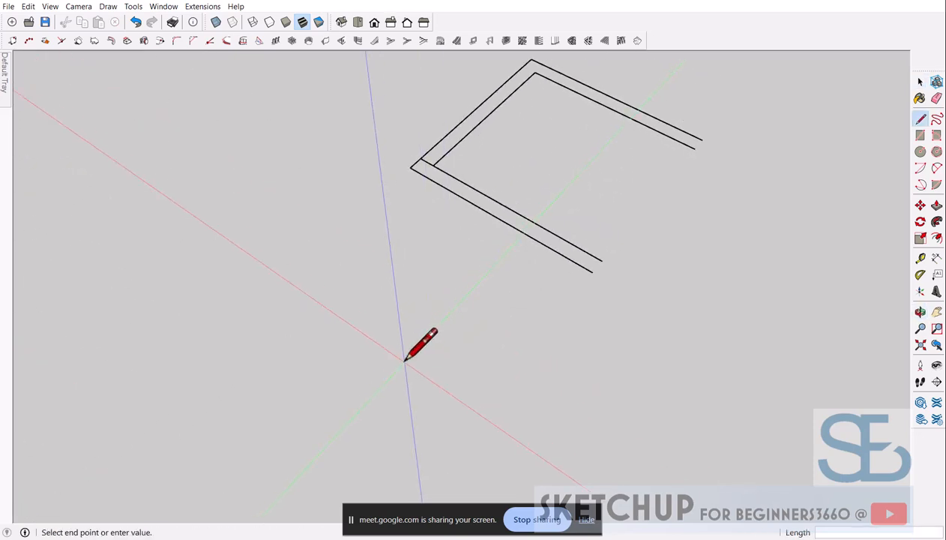
{"action": "double_click", "coordinate": [324, 306]}
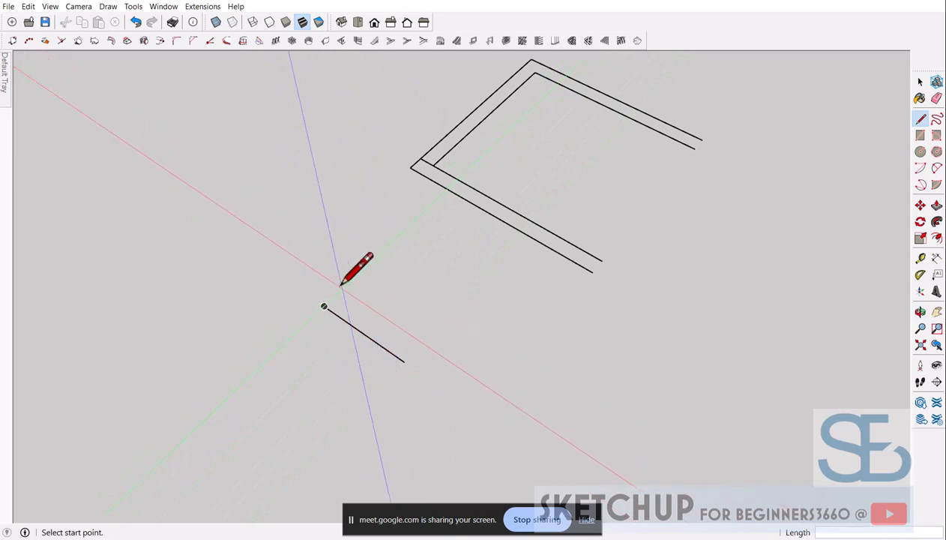
{"action": "left_click", "coordinate": [363, 268]}
{"action": "left_click", "coordinate": [336, 292]}
{"action": "key", "text": "Escape"}
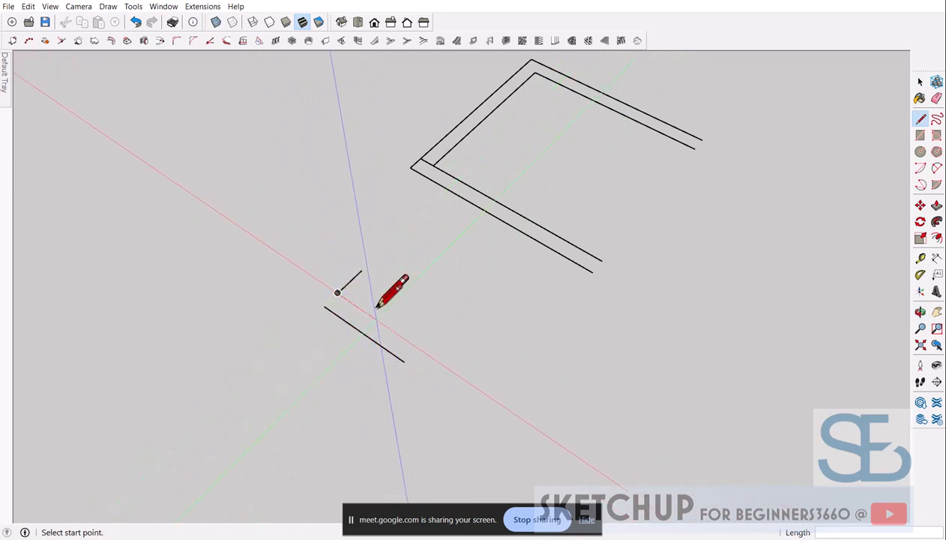
Join the two separate lines into a sharp corner with the 1001bit Fillet tool at a 0" radius.
{"action": "scroll", "coordinate": [357, 315], "scroll_direction": "up", "scroll_amount": 6}
{"action": "key", "text": "space"}
{"action": "scroll", "coordinate": [369, 309], "scroll_direction": "up", "scroll_amount": 3}
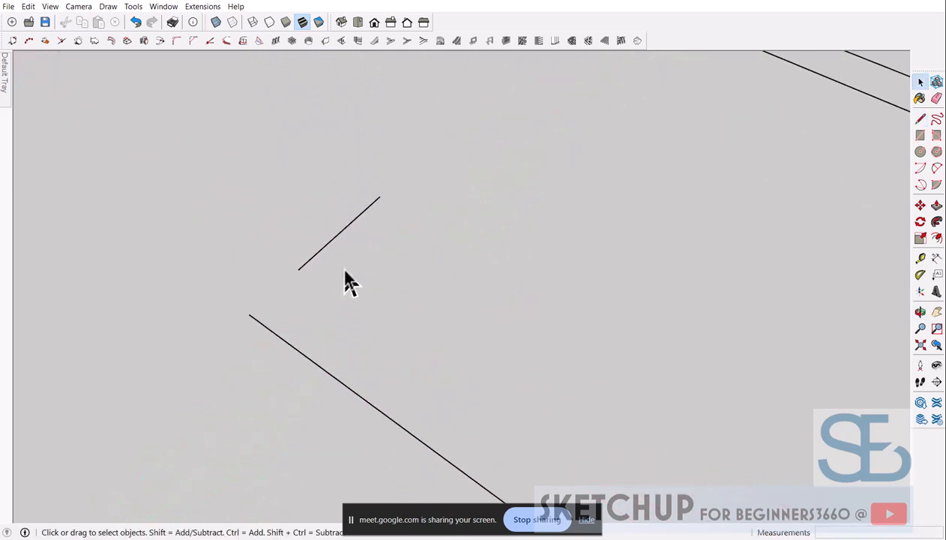
{"action": "scroll", "coordinate": [344, 281], "scroll_direction": "down", "scroll_amount": 2}
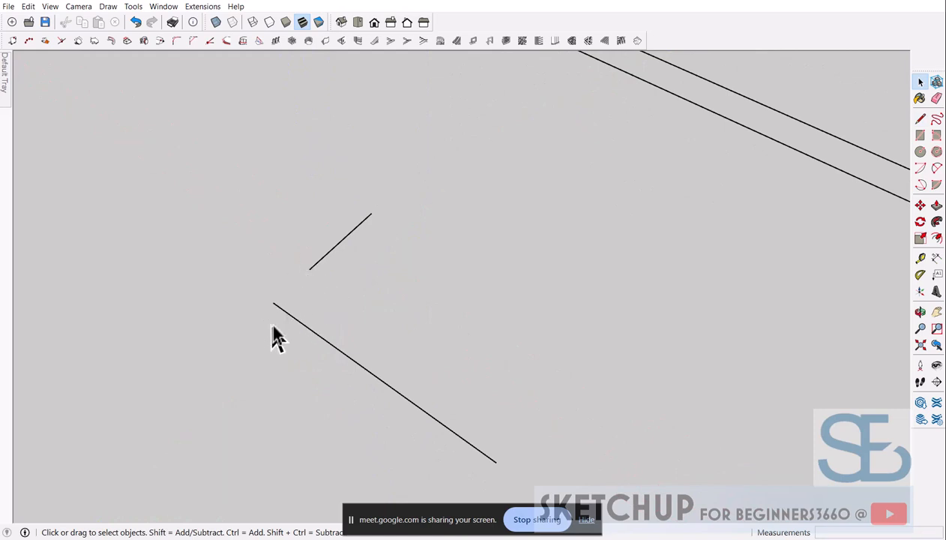
{"action": "left_click", "coordinate": [176, 41]}
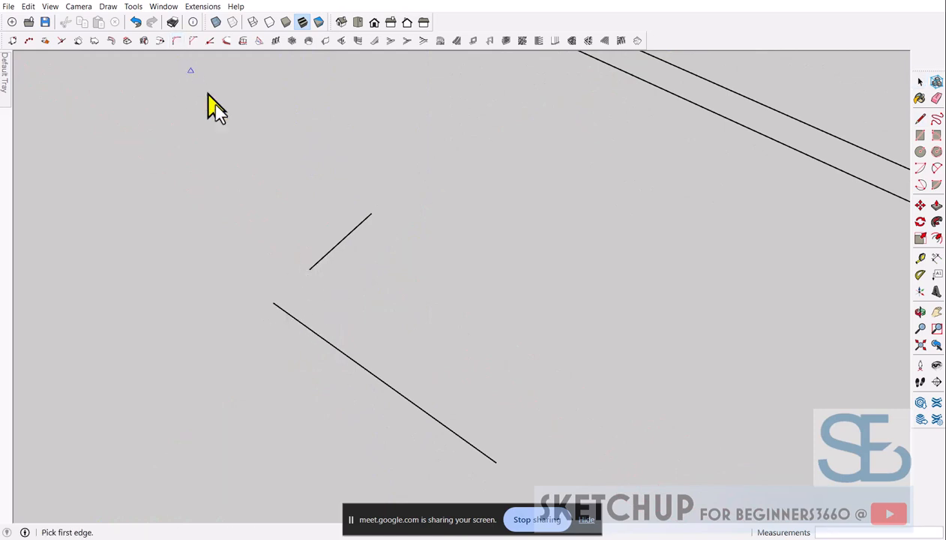
{"action": "left_click", "coordinate": [341, 241]}
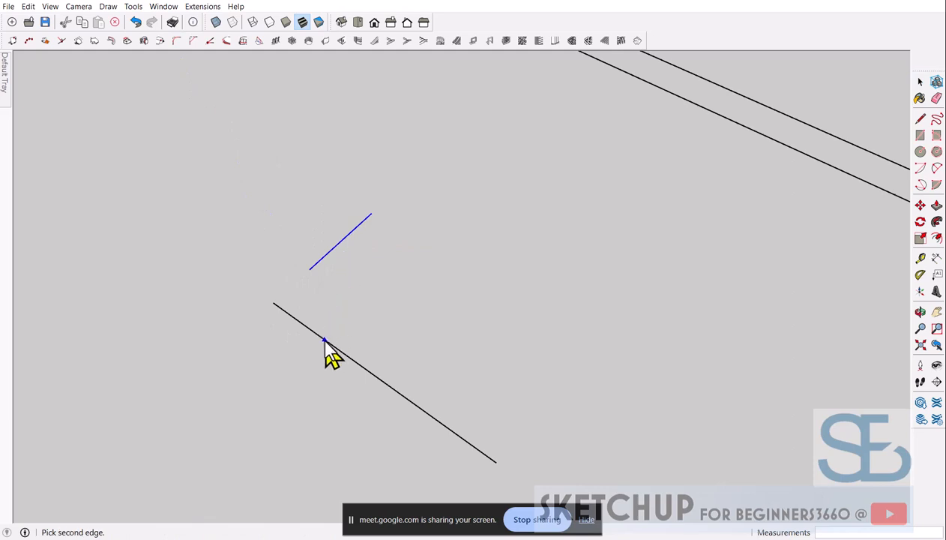
{"action": "left_click", "coordinate": [324, 339]}
{"action": "left_click", "coordinate": [473, 281]}
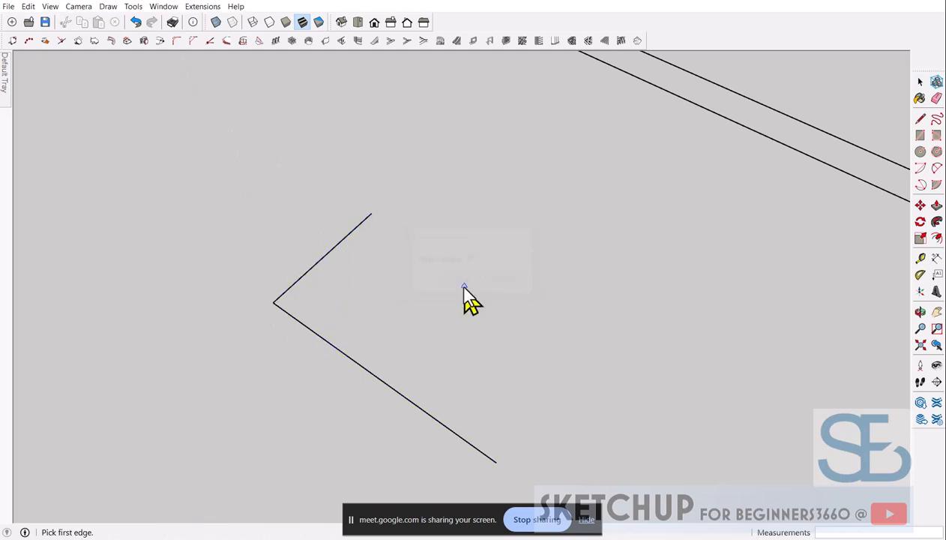
{"action": "scroll", "coordinate": [480, 347], "scroll_direction": "down", "scroll_amount": 5}
{"action": "key", "text": "space"}
Erase the overhanging stub of inner line at the double outline's lower-left corner.
{"action": "scroll", "coordinate": [390, 243], "scroll_direction": "down", "scroll_amount": 3}
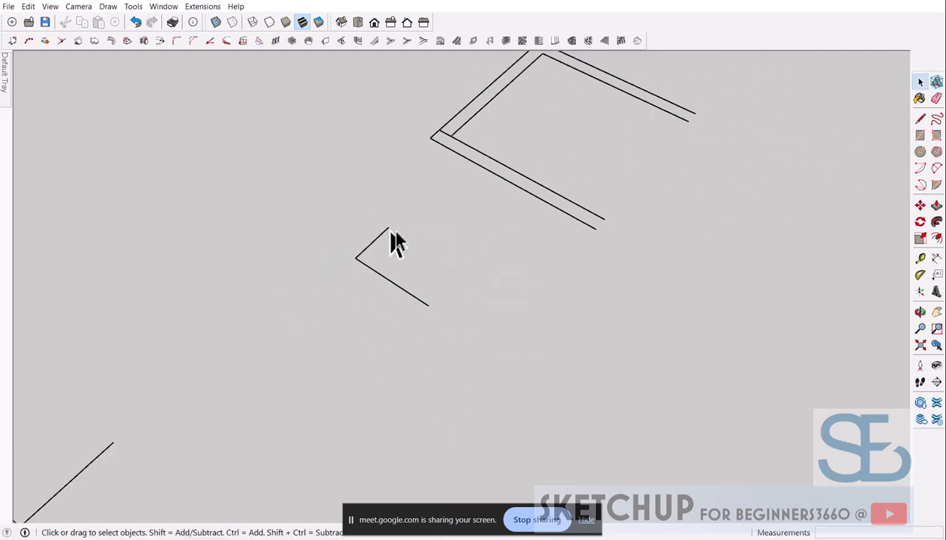
{"action": "scroll", "coordinate": [449, 165], "scroll_direction": "up", "scroll_amount": 5}
{"action": "key", "text": "e"}
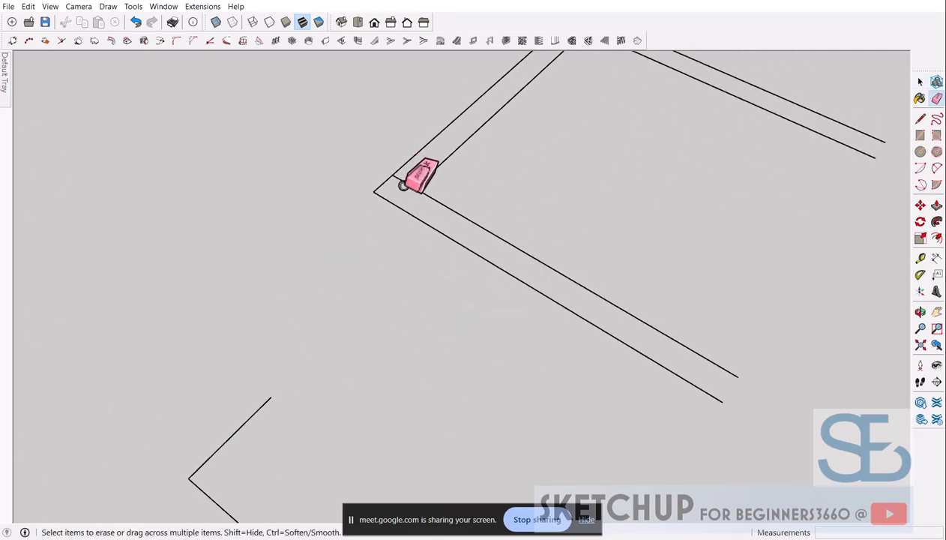
{"action": "left_click", "coordinate": [405, 183]}
{"action": "scroll", "coordinate": [420, 192], "scroll_direction": "down", "scroll_amount": 2}
{"action": "key", "text": "space"}
Split the right-hand inner edge a short distance from the upper corner and erase the piece nearest the corner.
{"action": "scroll", "coordinate": [492, 148], "scroll_direction": "down", "scroll_amount": 4}
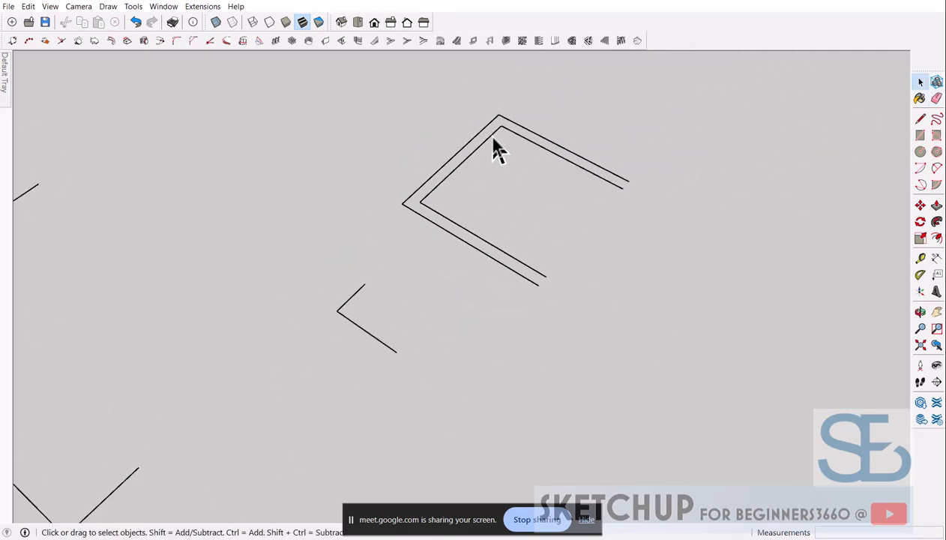
{"action": "scroll", "coordinate": [509, 130], "scroll_direction": "up", "scroll_amount": 5}
{"action": "scroll", "coordinate": [471, 148], "scroll_direction": "down", "scroll_amount": 2}
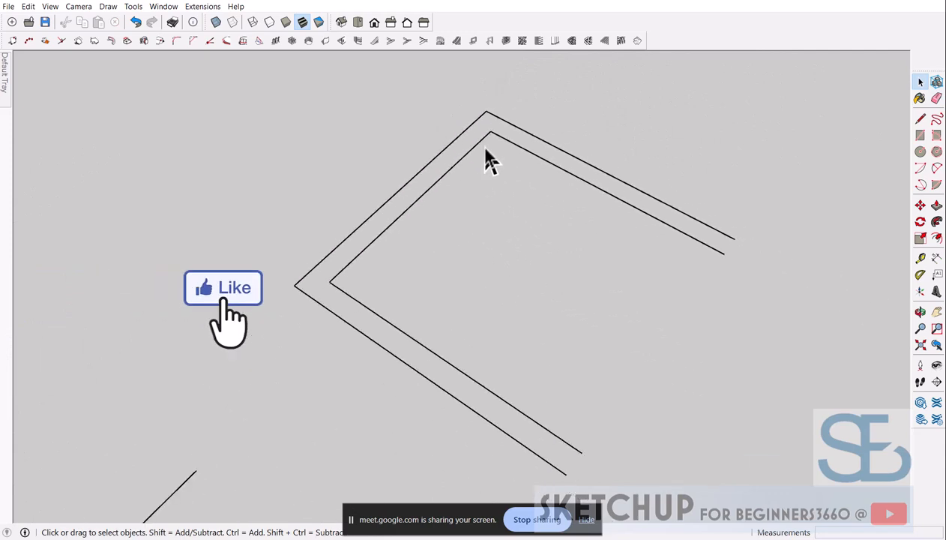
{"action": "scroll", "coordinate": [513, 165], "scroll_direction": "down", "scroll_amount": 2}
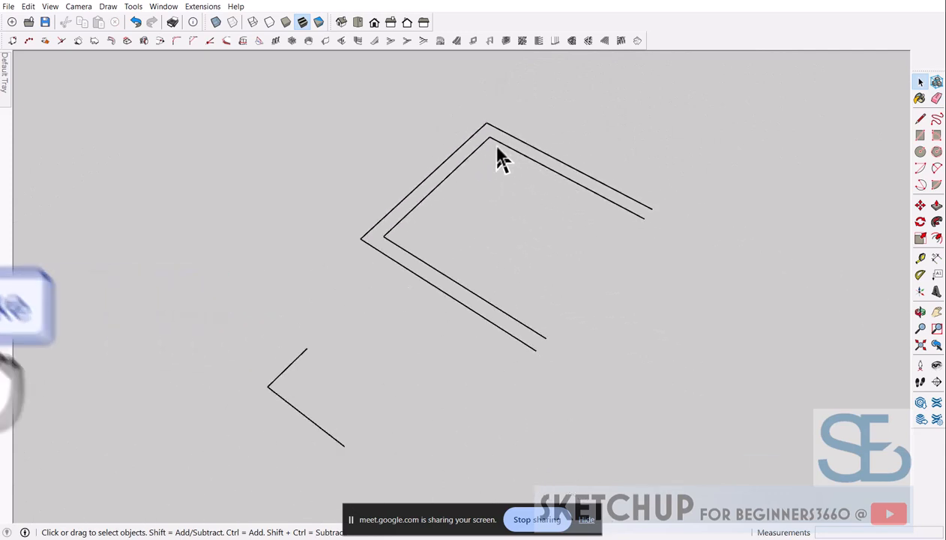
{"action": "scroll", "coordinate": [500, 158], "scroll_direction": "up", "scroll_amount": 5}
{"action": "key", "text": "l"}
{"action": "left_click", "coordinate": [477, 119]}
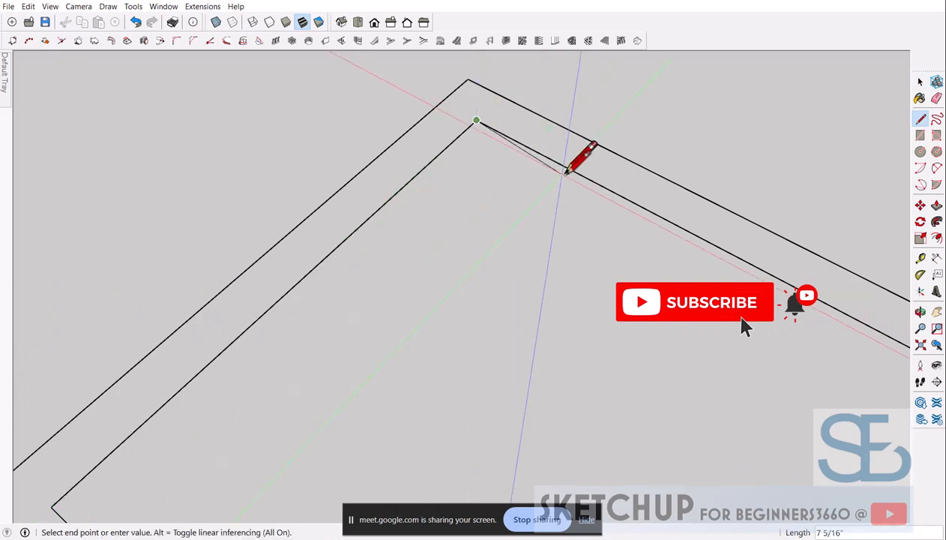
{"action": "left_click", "coordinate": [579, 175]}
{"action": "key", "text": "e"}
{"action": "left_click", "coordinate": [558, 163]}
{"action": "key", "text": "space"}
Close the gap between the two inner edges at the upper corner with the 1001bit Fillet tool at a 0" radius.
{"action": "scroll", "coordinate": [424, 196], "scroll_direction": "down", "scroll_amount": 3}
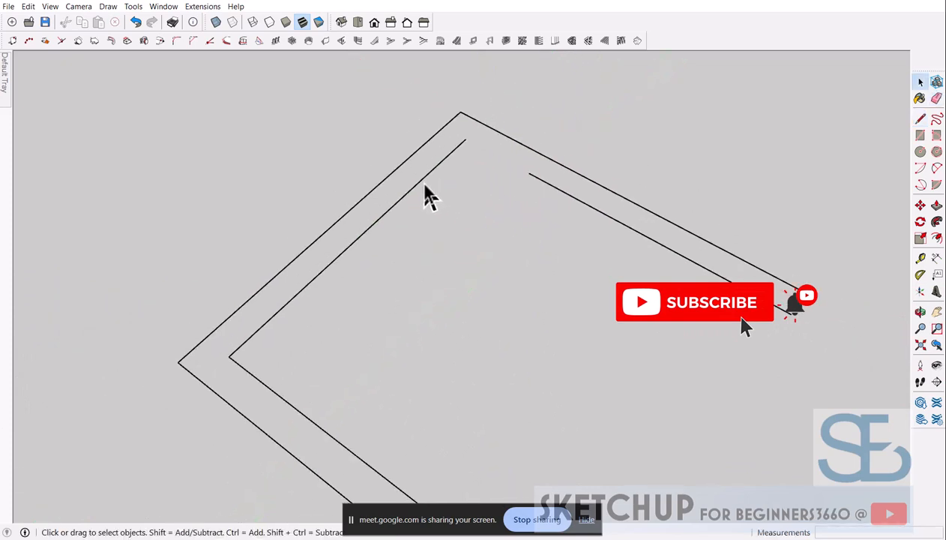
{"action": "scroll", "coordinate": [494, 178], "scroll_direction": "up", "scroll_amount": 4}
{"action": "scroll", "coordinate": [433, 146], "scroll_direction": "up", "scroll_amount": 1}
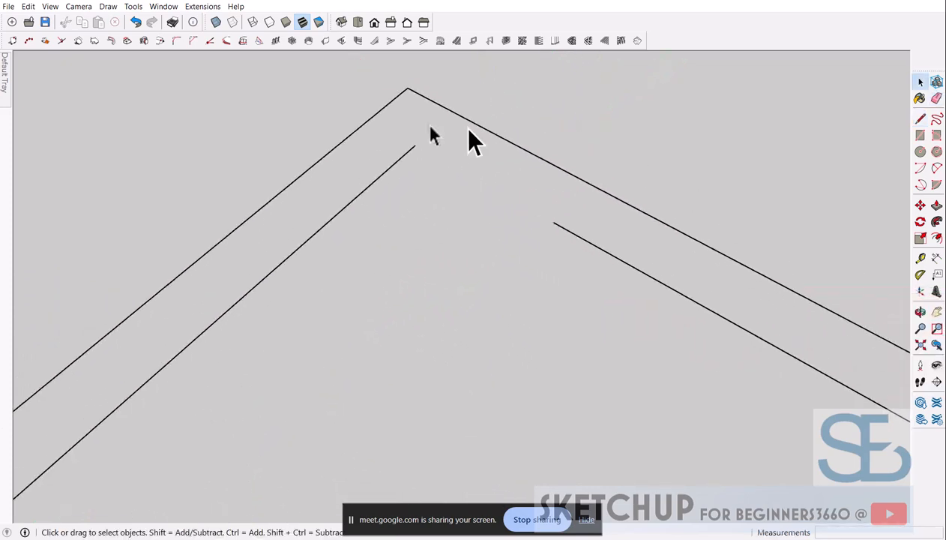
{"action": "scroll", "coordinate": [461, 150], "scroll_direction": "up", "scroll_amount": 2}
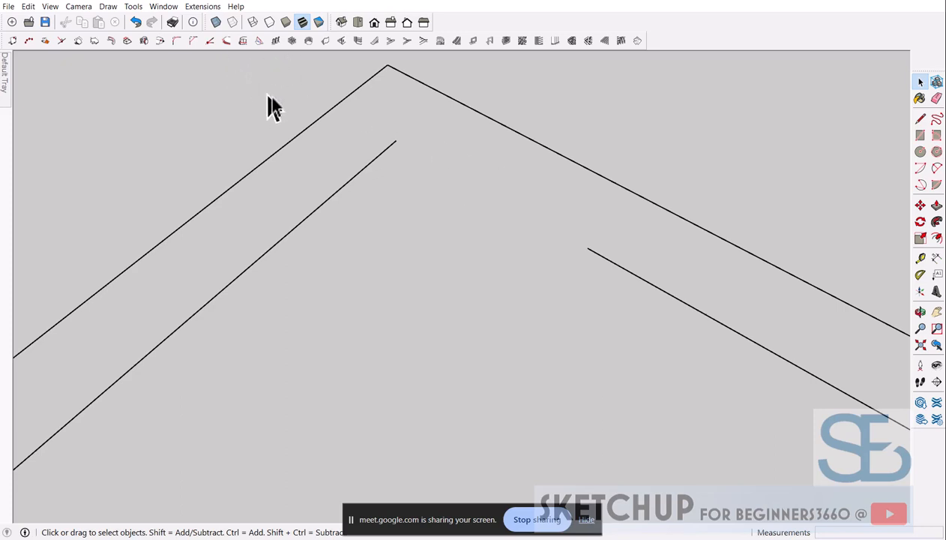
{"action": "left_click", "coordinate": [178, 42]}
{"action": "left_click", "coordinate": [347, 187]}
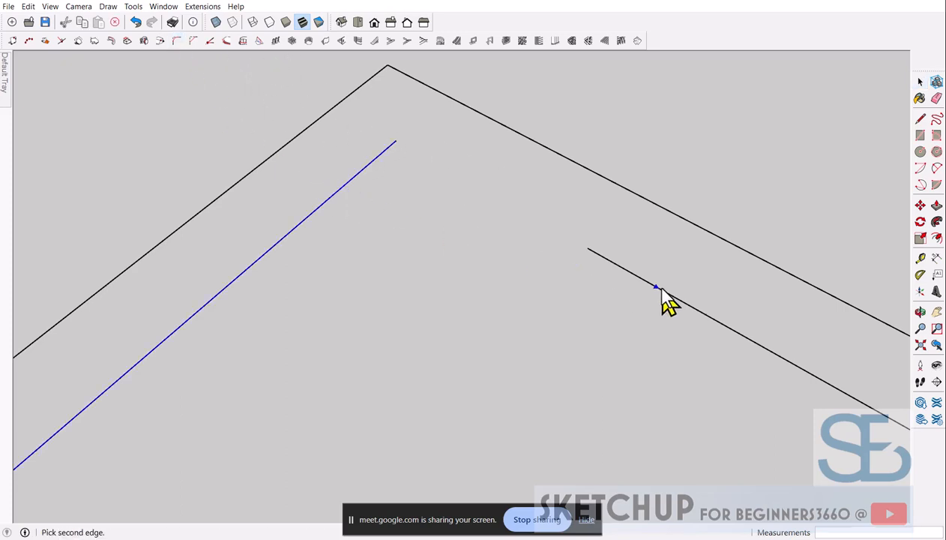
{"action": "left_click", "coordinate": [660, 287]}
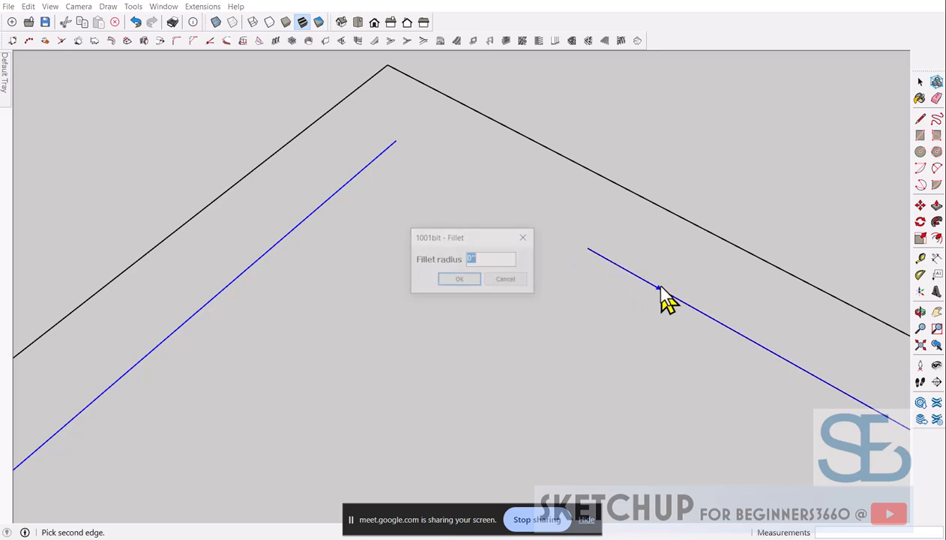
{"action": "left_click", "coordinate": [466, 281]}
{"action": "scroll", "coordinate": [412, 232], "scroll_direction": "down", "scroll_amount": 5}
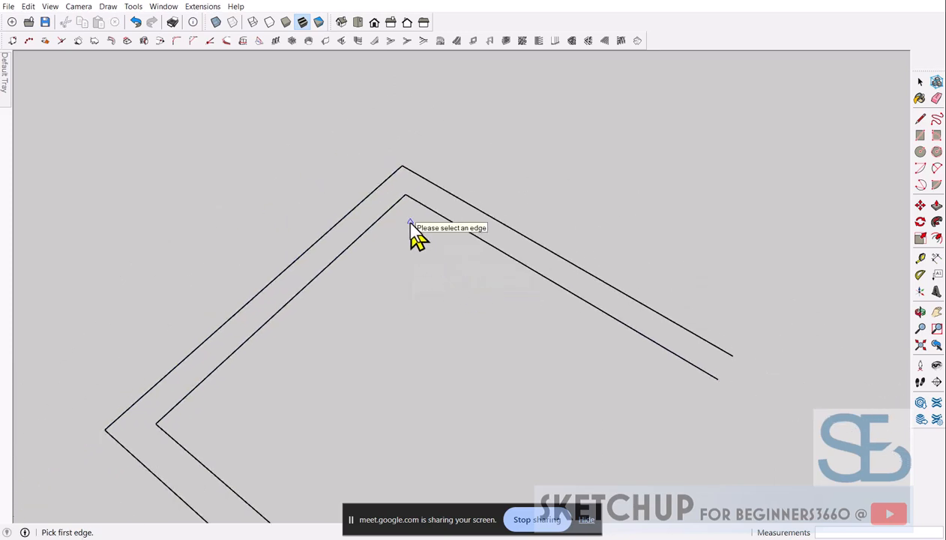
{"action": "key", "text": "space"}
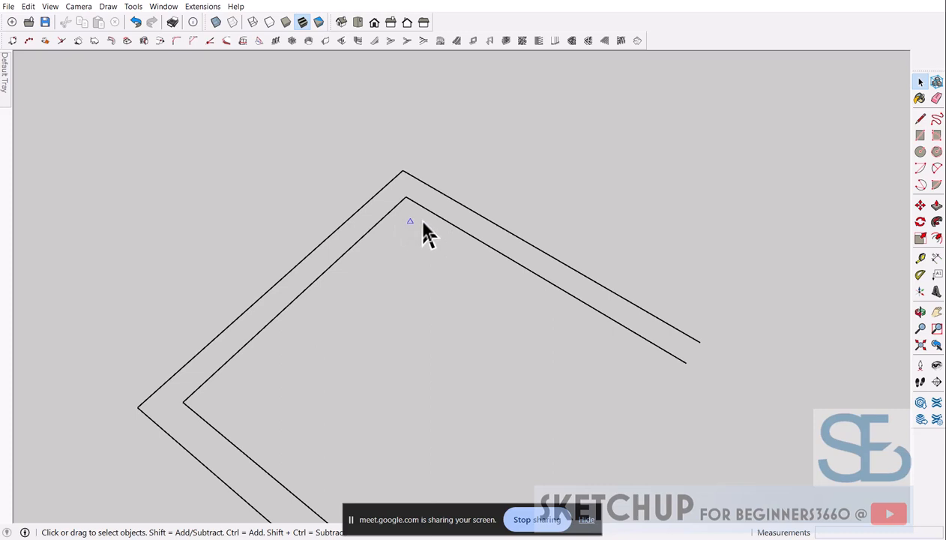